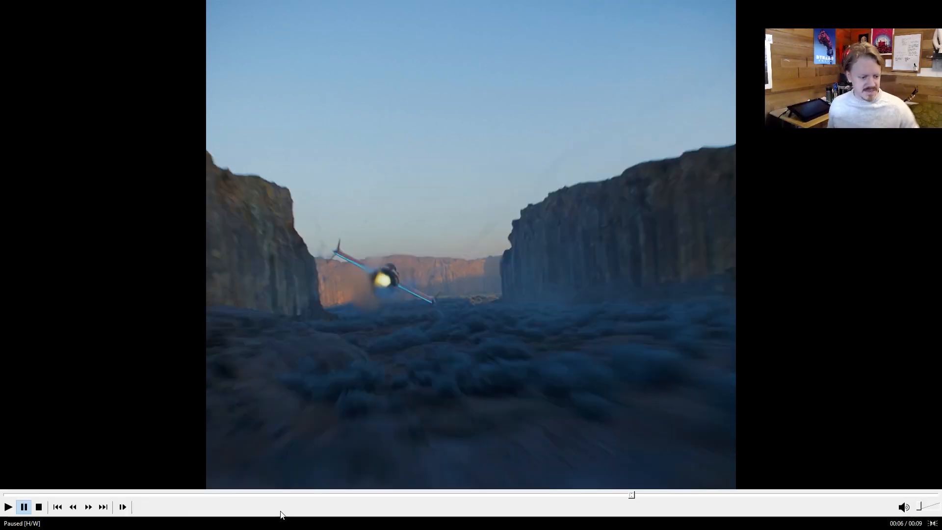
- Replay the rendered clip of the ship flying through the canyon
click(242, 493)
key(space)
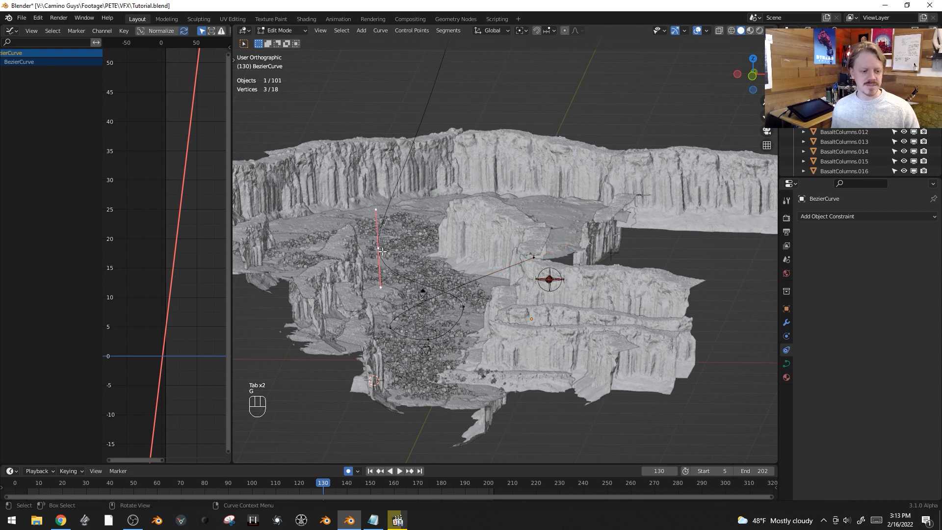
- Reposition the selected control point of the flight curve above the canyon and check the curve's new shape
key(g)
click(425, 242)
key(Tab)
mouse_move(485, 296)
middle_down()
mouse_move(479, 306)
mouse_move(483, 296)
middle_up()
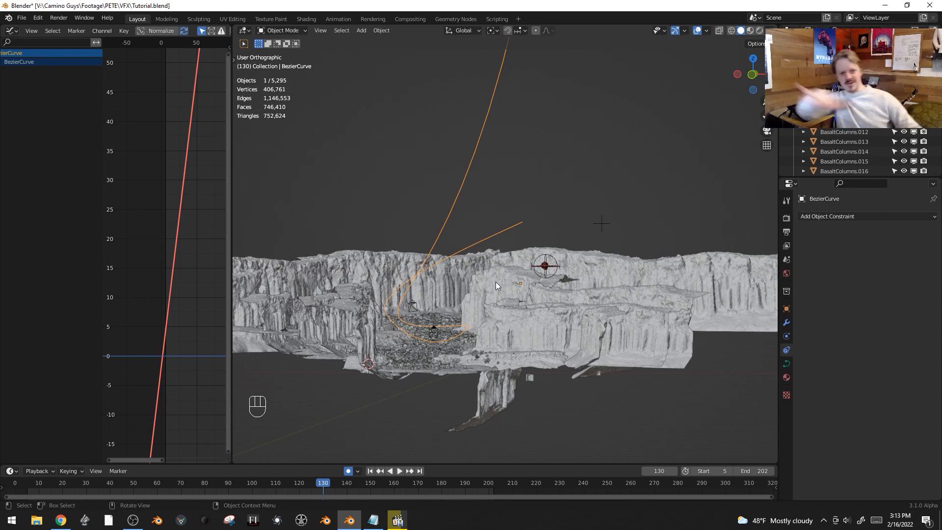
middle_drag(470, 304, 468, 302)
key(Tab)
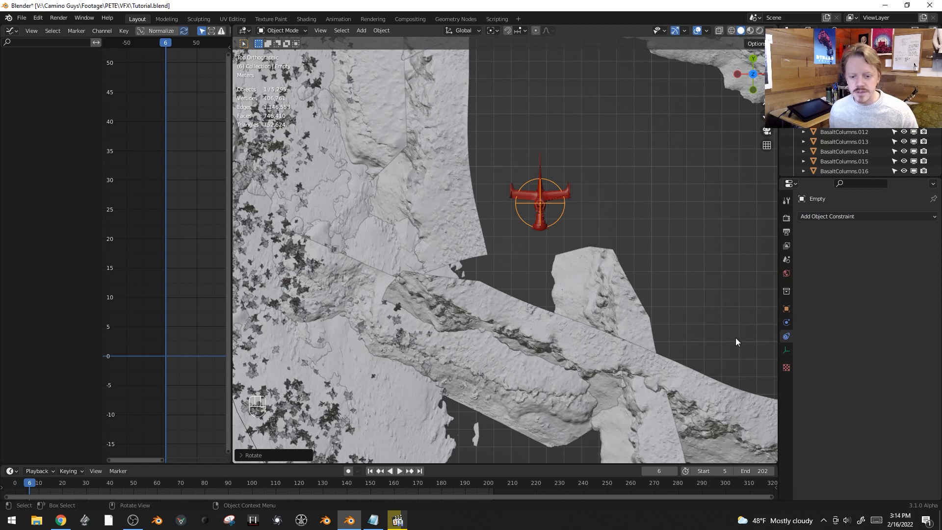
- Add a Follow Path constraint targeting BezierCurve to the ship's empty and preview the motion
click(849, 218)
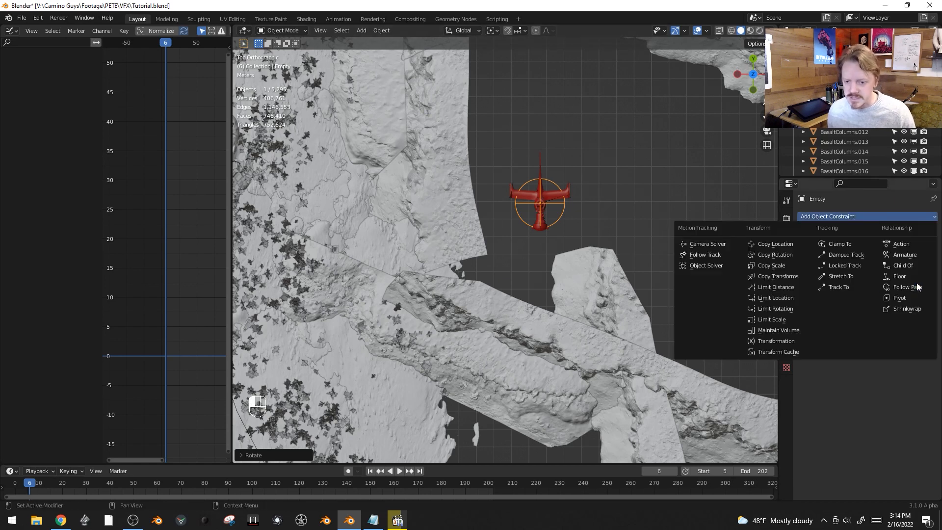
click(917, 284)
click(886, 248)
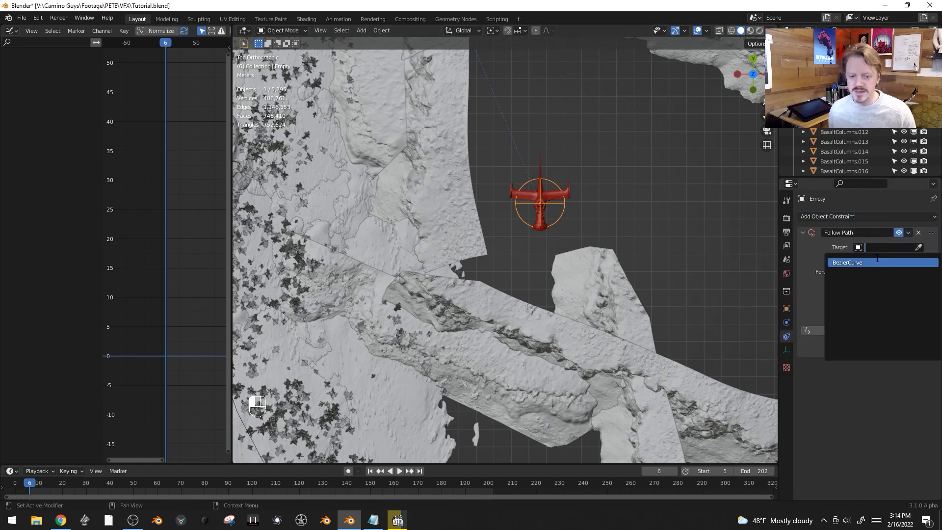
click(863, 263)
shift+middle_drag(589, 199, 566, 224)
scroll(611, 351, down, 4)
scroll(572, 230, down, 1)
key(space)
key(space)
- Move the ship's empty onto the flight curve at frame 28
shift+middle_drag(608, 279, 570, 189)
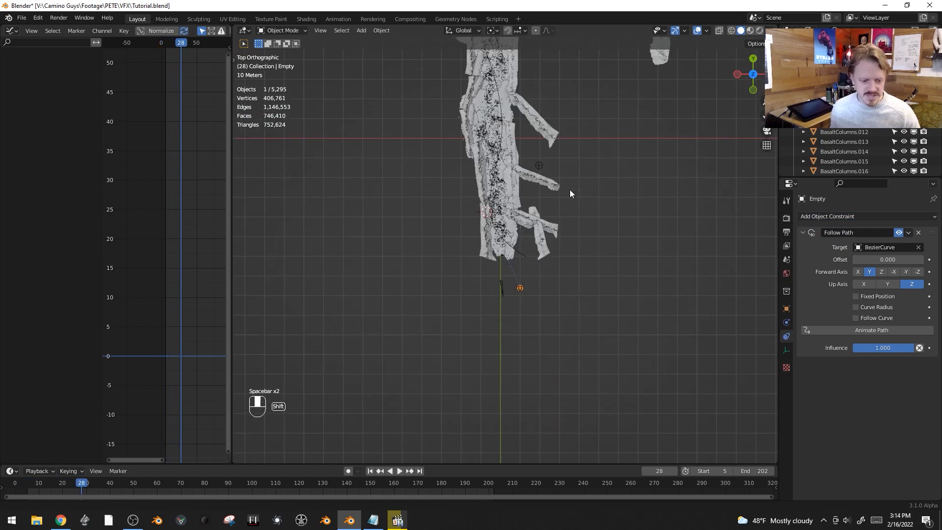
scroll(570, 190, up, 3)
key(g)
click(516, 218)
scroll(564, 328, up, 5)
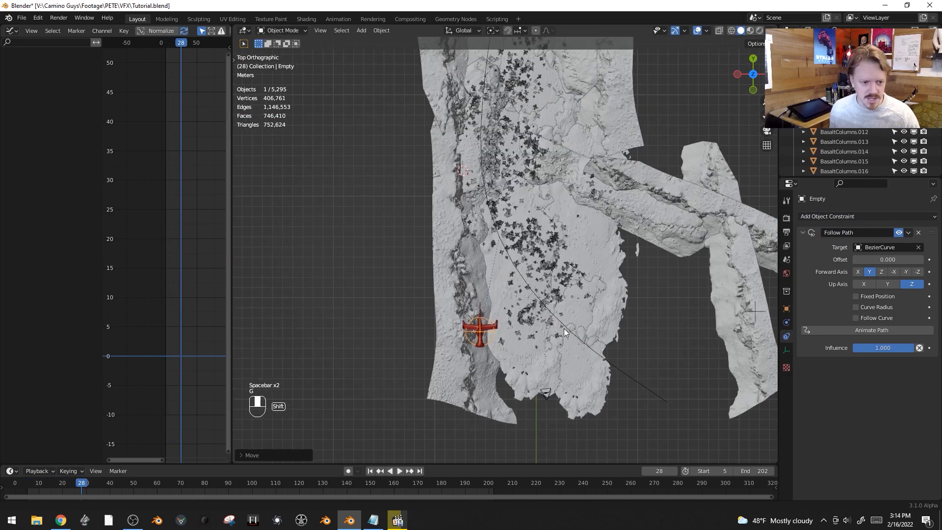
key(g)
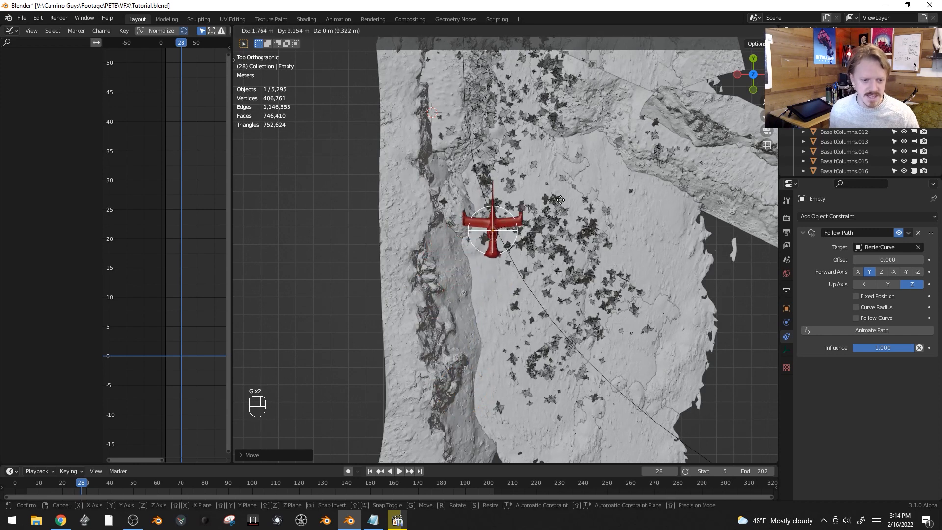
click(563, 199)
- Move the ship's empty away from the curve and briefly preview its offset flight
key(g)
click(689, 172)
key(space)
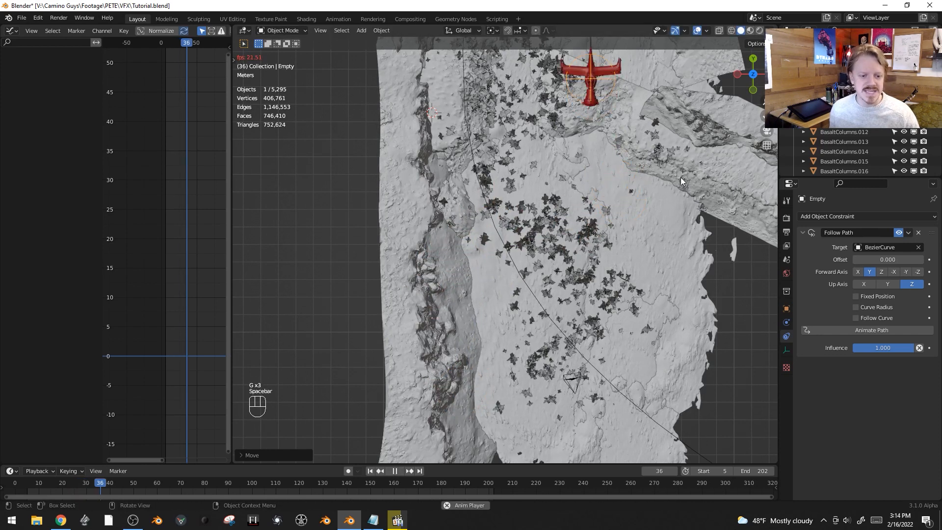
key(space)
- Move the ship's empty back onto the flight curve at frame 37
shift+middle_drag(657, 103, 708, 223)
key(g)
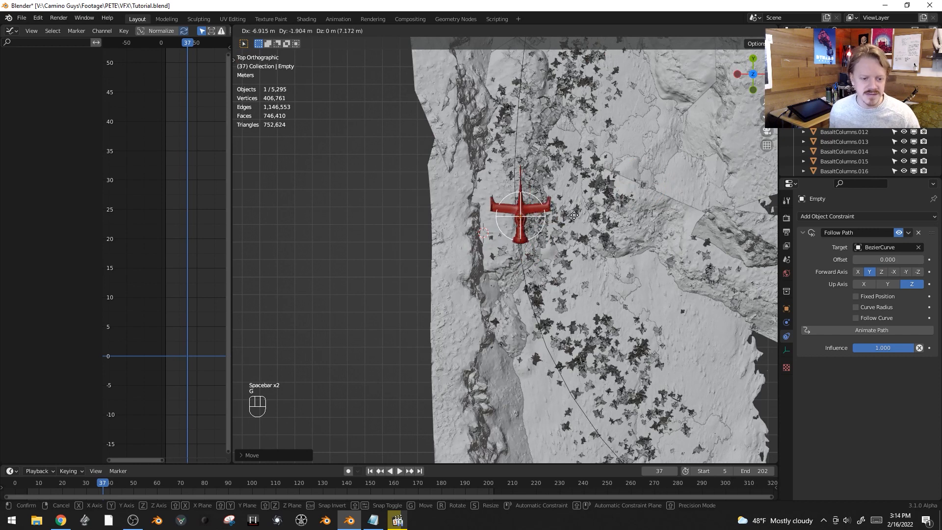
click(569, 214)
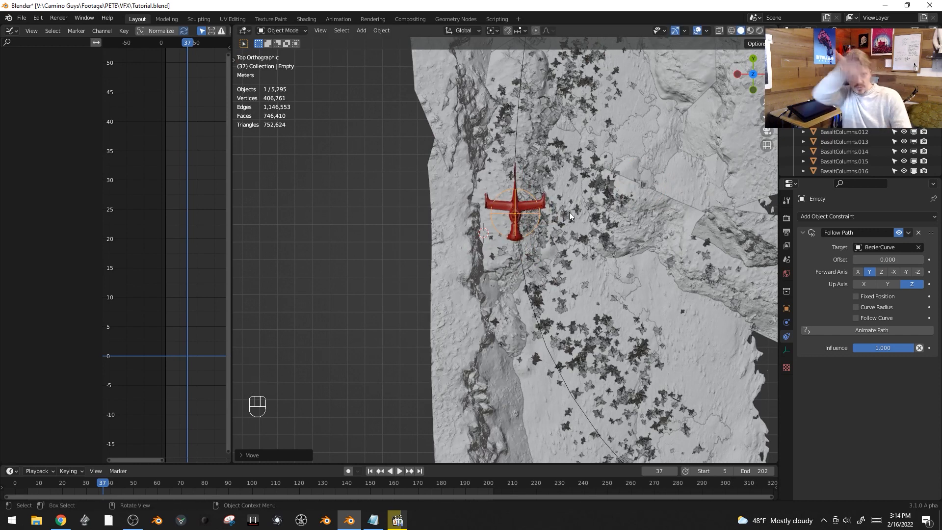
- Rotate the ship's empty slightly to point along the path and enable Follow Curve on its constraint
ctrl+middle_drag(569, 109, 563, 87)
shift+middle_drag(563, 87, 607, 173)
key(g)
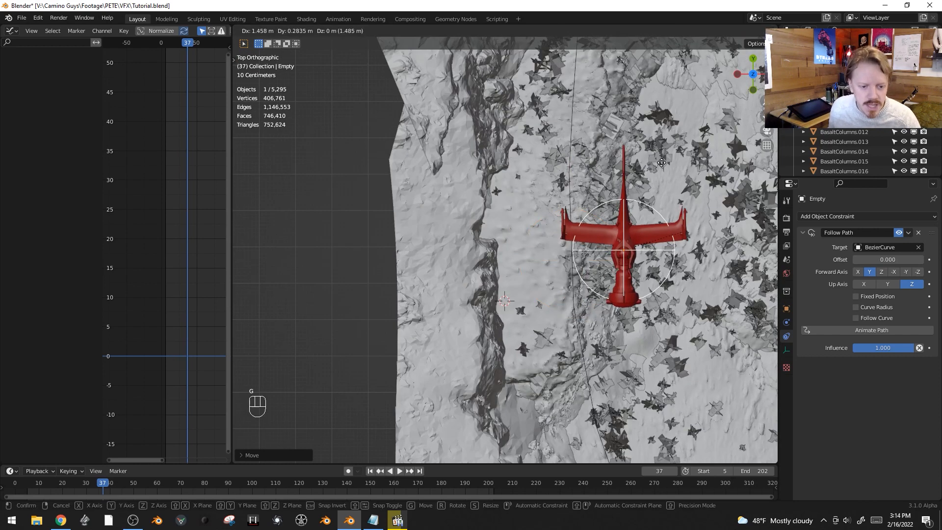
key(r)
click(608, 156)
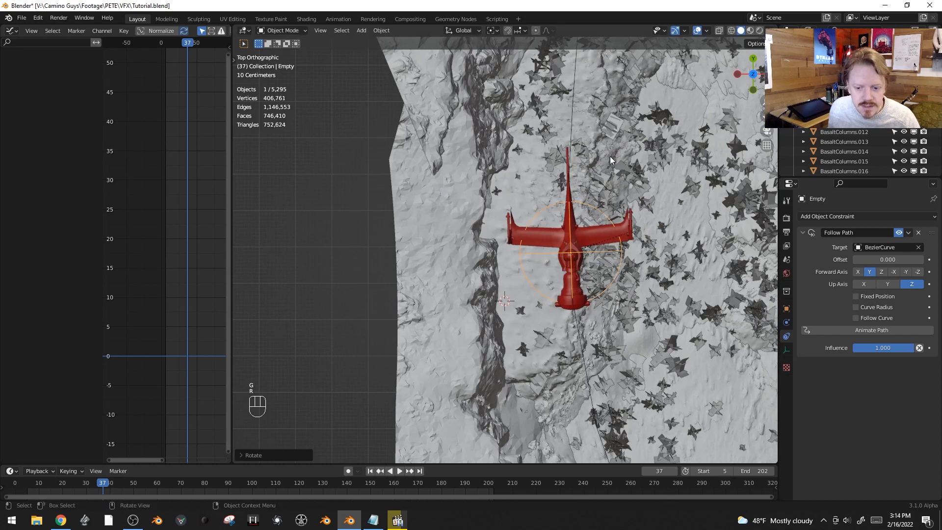
click(884, 319)
- Try a free trackball rotation of the ship's empty and preview the flight along the curve
middle_drag(697, 236, 564, 203)
key(r)
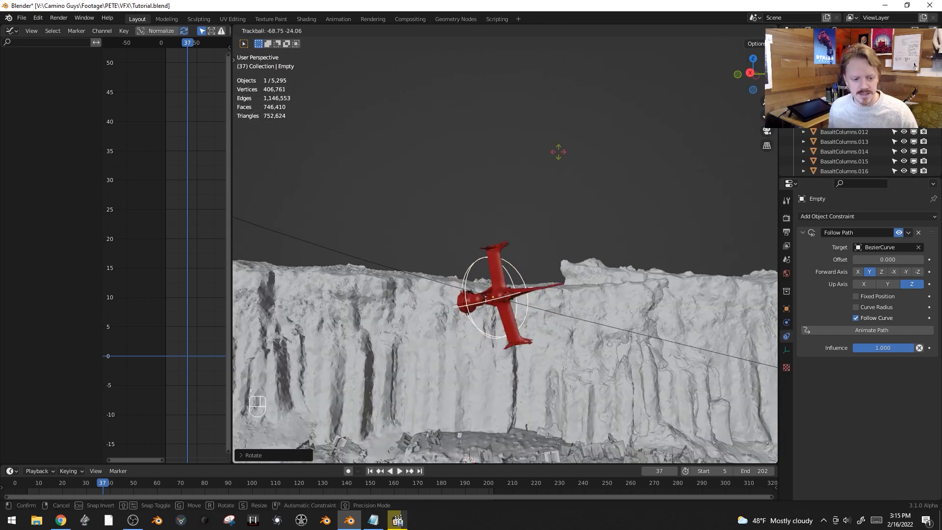
click(325, 164)
key(space)
key(space)
scroll(676, 225, down, 4)
- Try a second rotation of the ship's empty, preview it, and undo the test rotations
key(r)
click(611, 386)
key(space)
key(space)
key(ctrl+shift+z)
key(ctrl+z)
key(ctrl+z)
middle_drag(617, 352, 705, 316)
key(r)
key(y)
key(y)
right_click(583, 286)
- Preview the ship's flight and try a different Follow Path offset, undoing that change
shift+middle_drag(583, 285, 641, 221)
key(space)
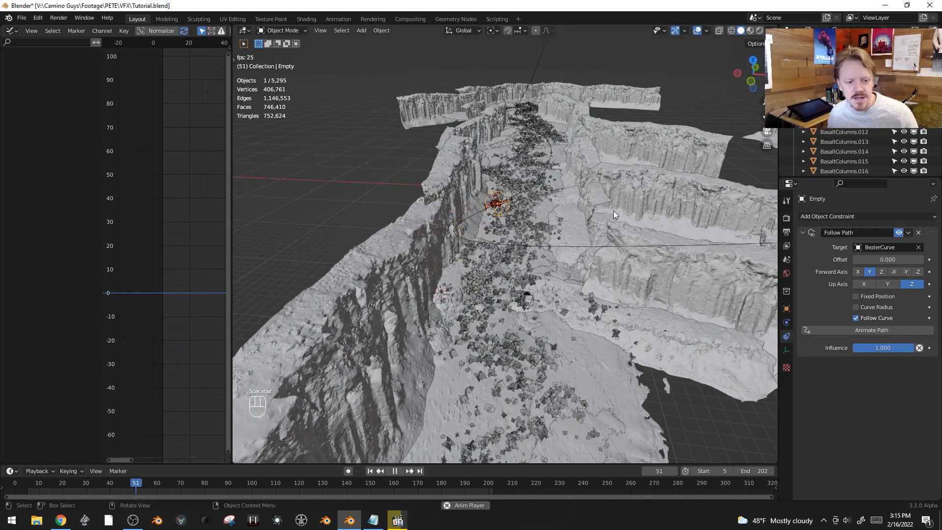
key(space)
drag(888, 259, 869, 259)
key(ctrl+z)
key(space)
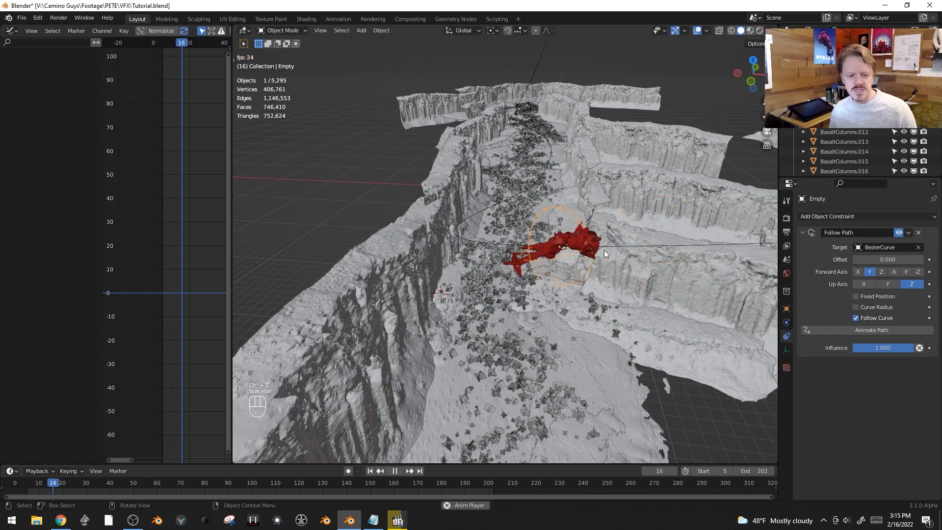
key(space)
- Enable Path Animation in the flight curve's data properties and preview the ship's motion
click(543, 54)
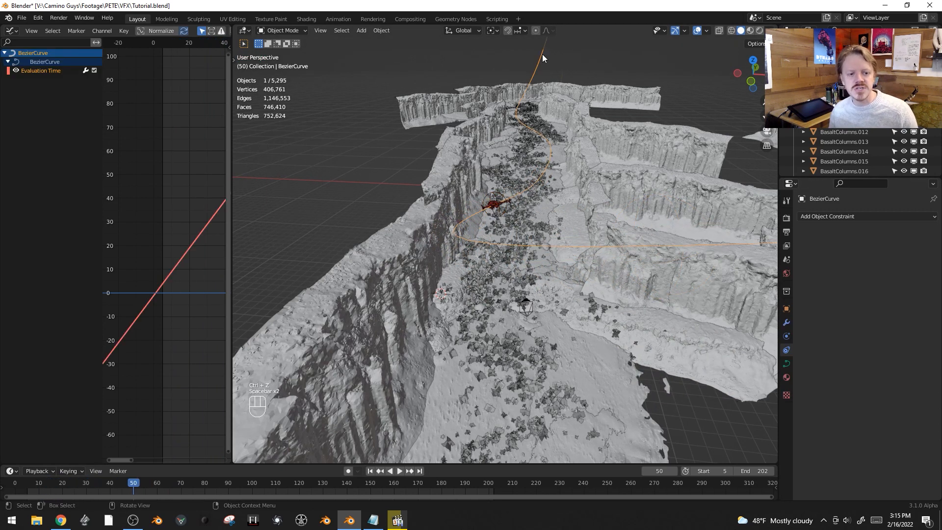
click(786, 363)
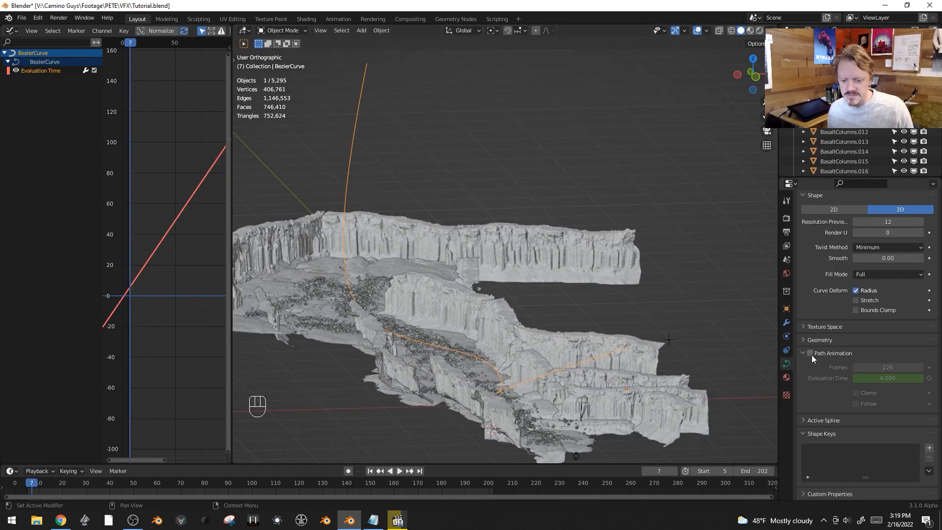
click(811, 354)
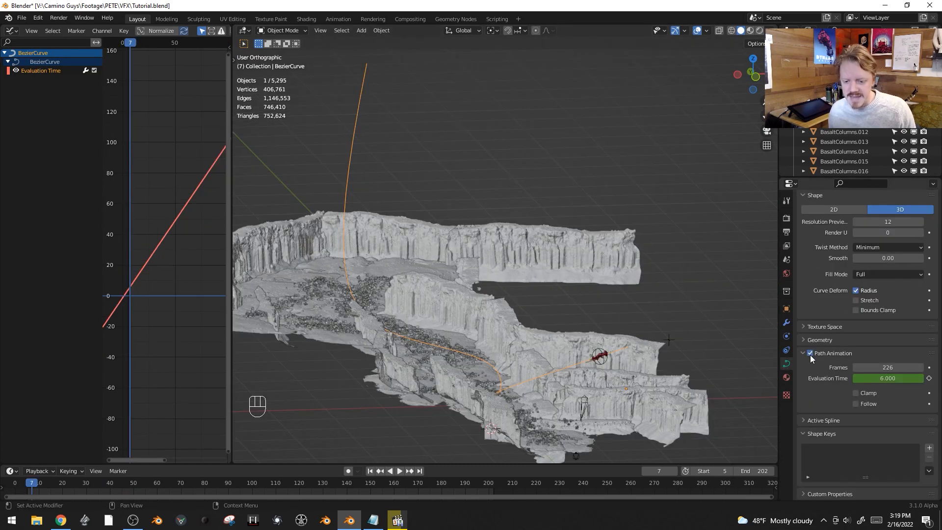
key(space)
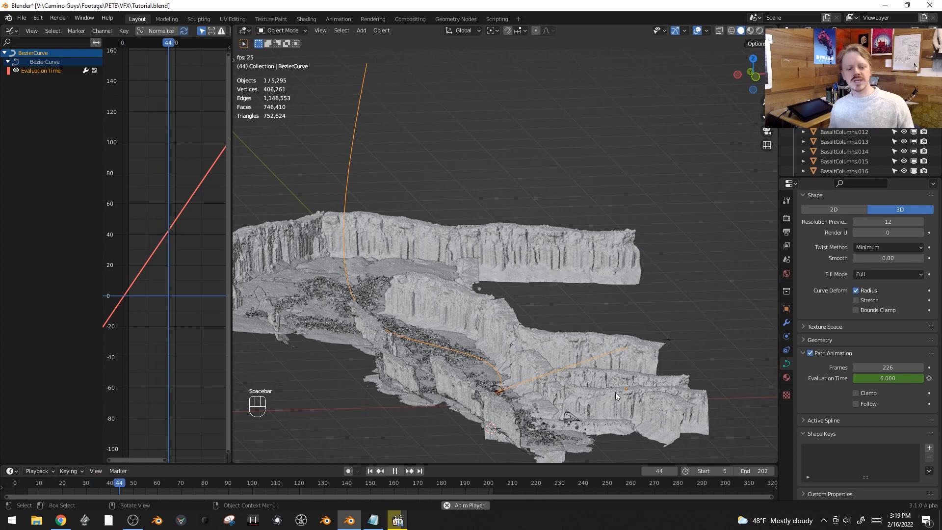
key(space)
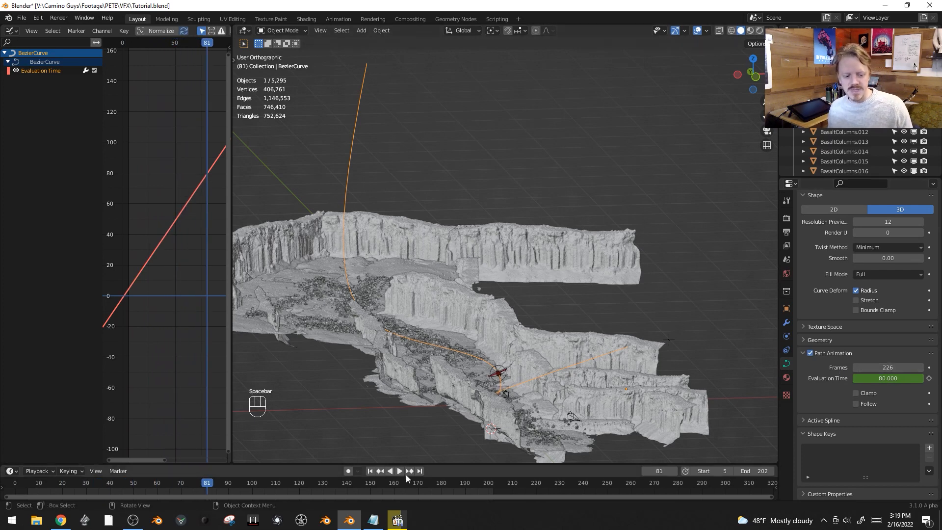
- Scrub to frame 226 and clear the keyframes on the curve's Evaluation Time
drag(413, 484, 502, 470)
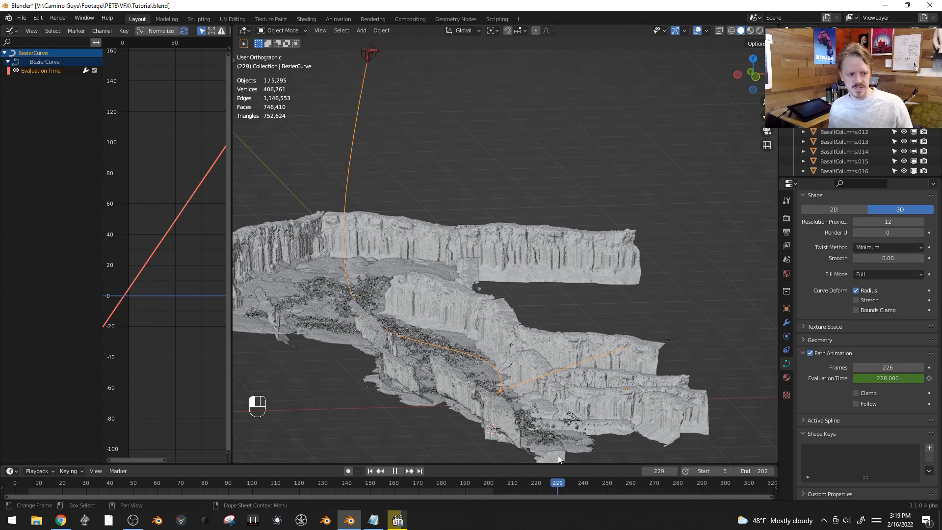
drag(558, 455, 550, 455)
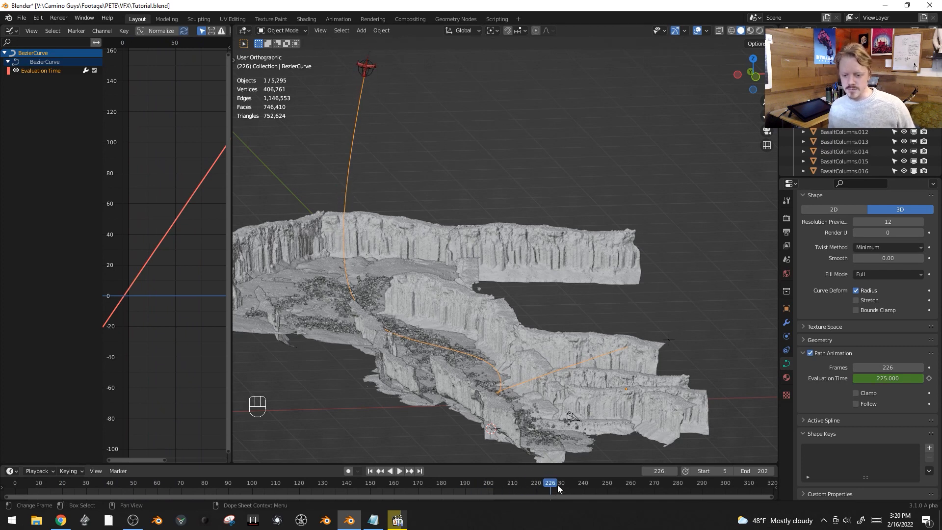
right_click(891, 378)
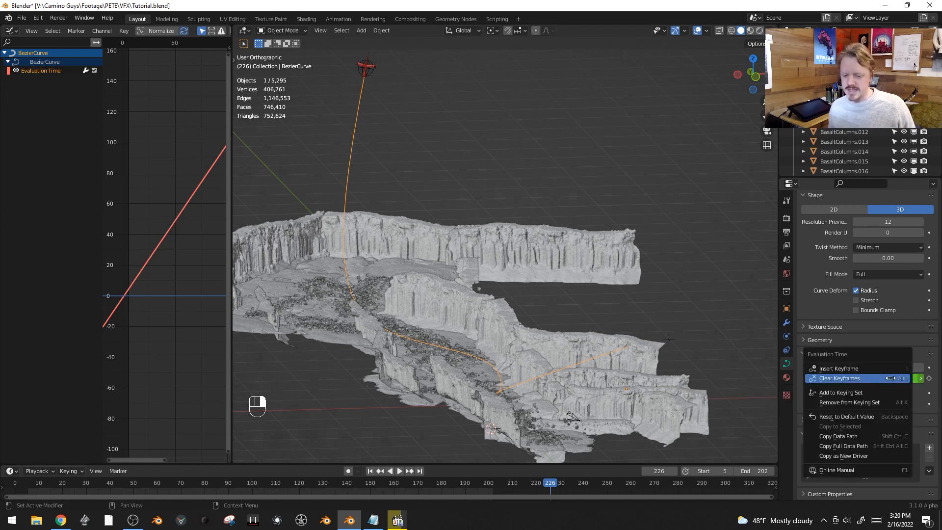
click(864, 417)
- Keyframe the curve's Evaluation Time at frame 3, and again at frame 45 with a value of 79.7
drag(26, 486, 22, 486)
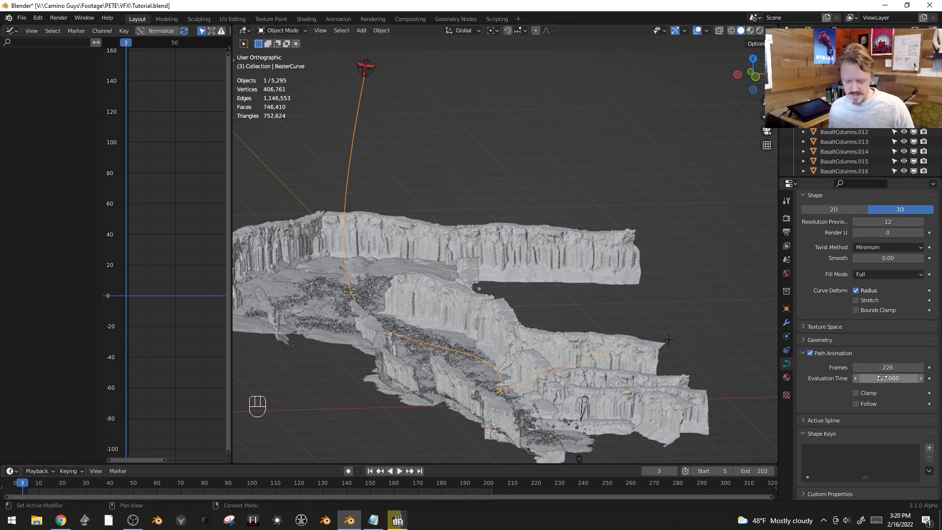
key(i)
click(121, 486)
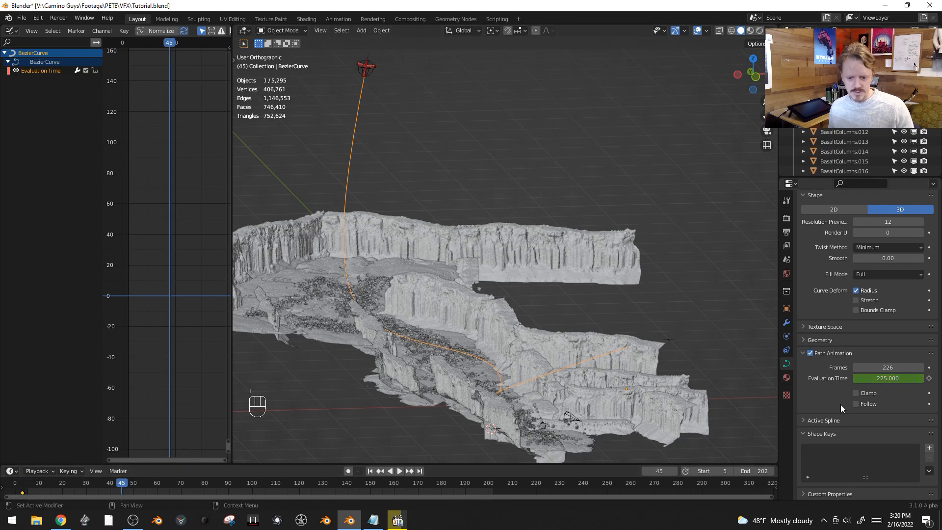
drag(902, 378, 878, 378)
key(i)
- Keyframe the Evaluation Time at frame 90 with a value of about 195 and preview the animation
click(228, 483)
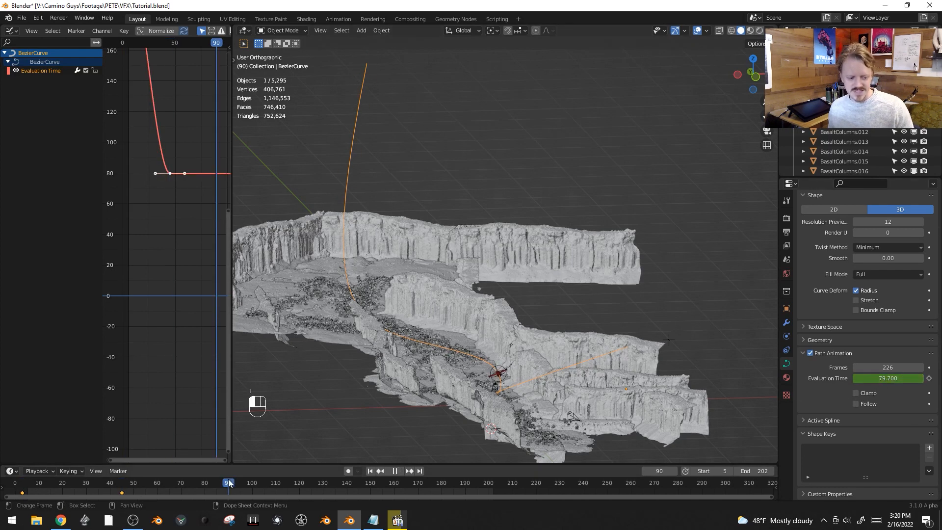
drag(888, 378, 908, 379)
key(i)
key(space)
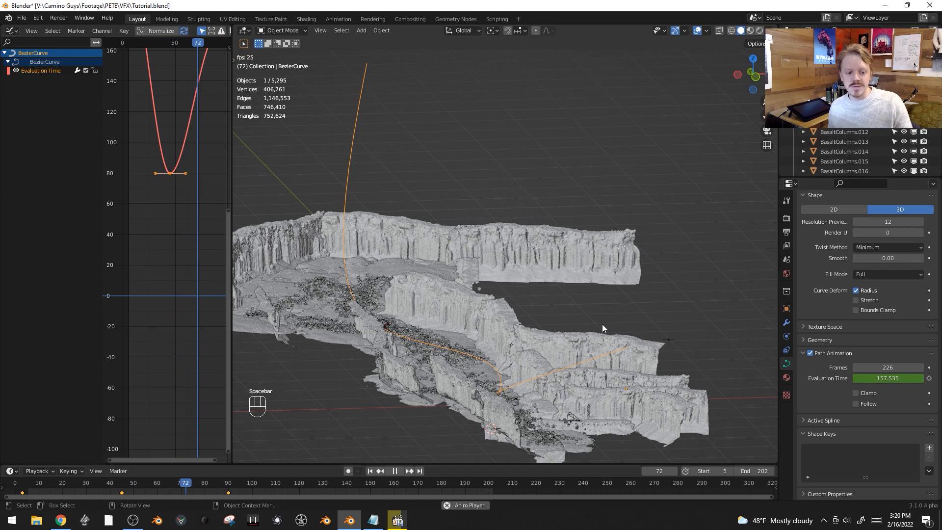
key(space)
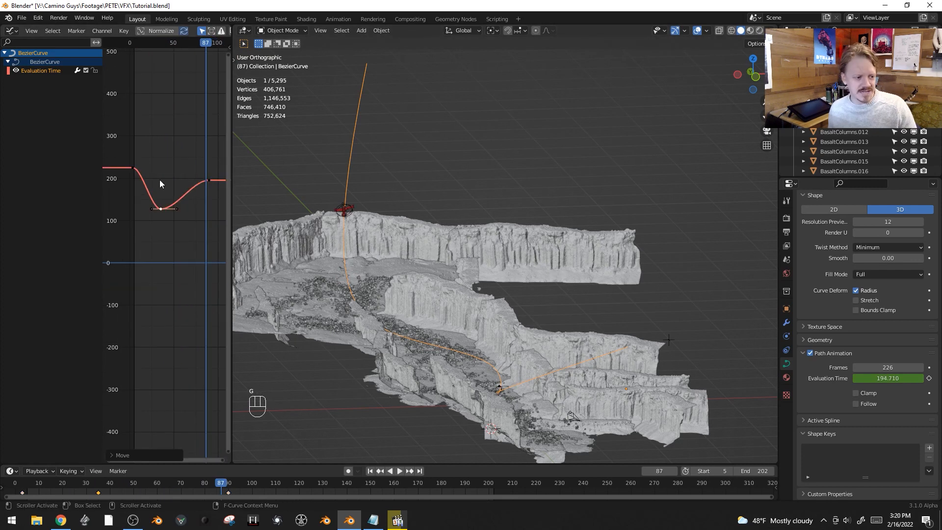
- Lower the first Evaluation Time keyframe to about 0 in the graph
click(125, 169)
key(g)
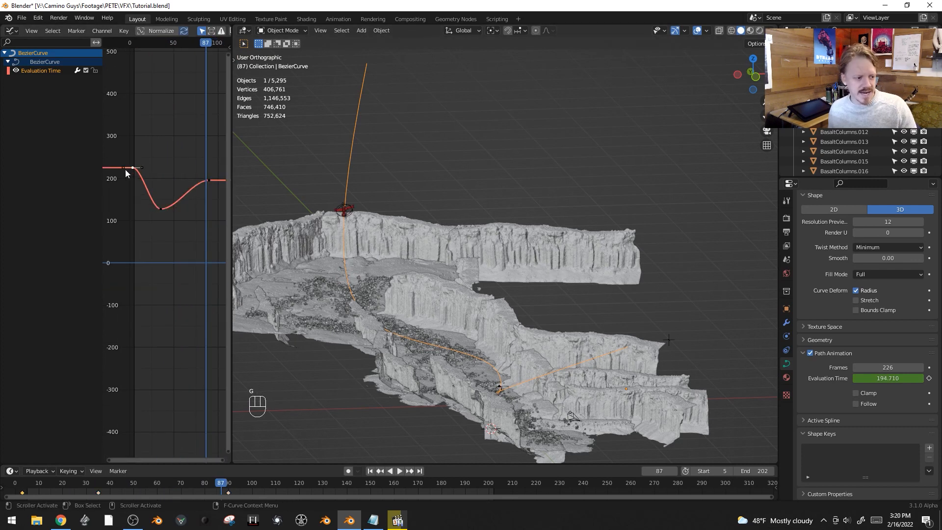
key(g)
click(123, 260)
- Move the middle Evaluation Time keyframe to about frame 22, fine-tune the first keyframe, and preview the flight
key(alt+a)
click(160, 210)
key(g)
click(151, 216)
click(131, 260)
key(g)
click(135, 259)
key(space)
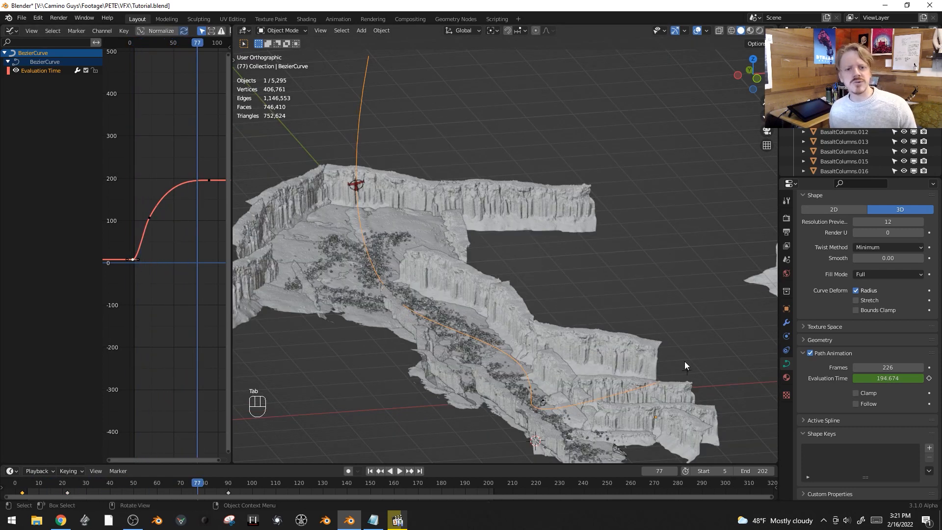
- Switch the direction of the flight curve in Edit Mode
key(Tab)
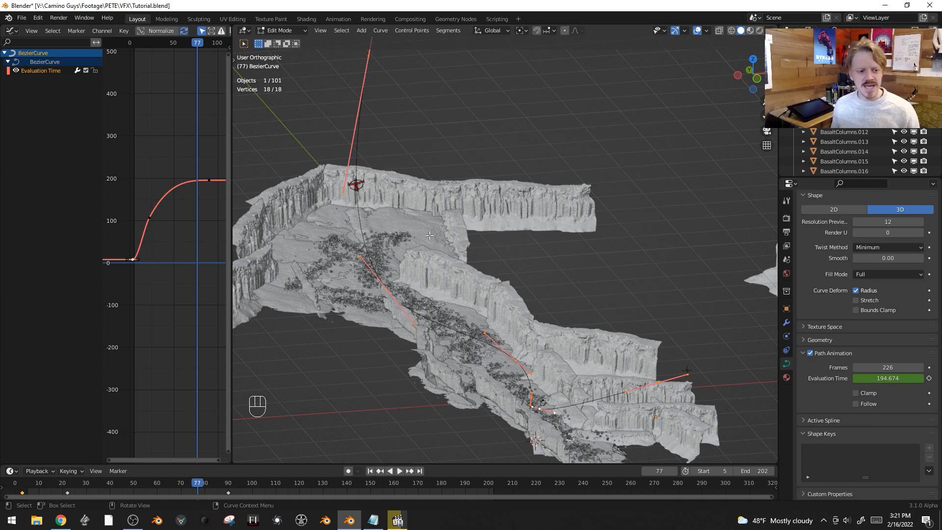
right_click(385, 270)
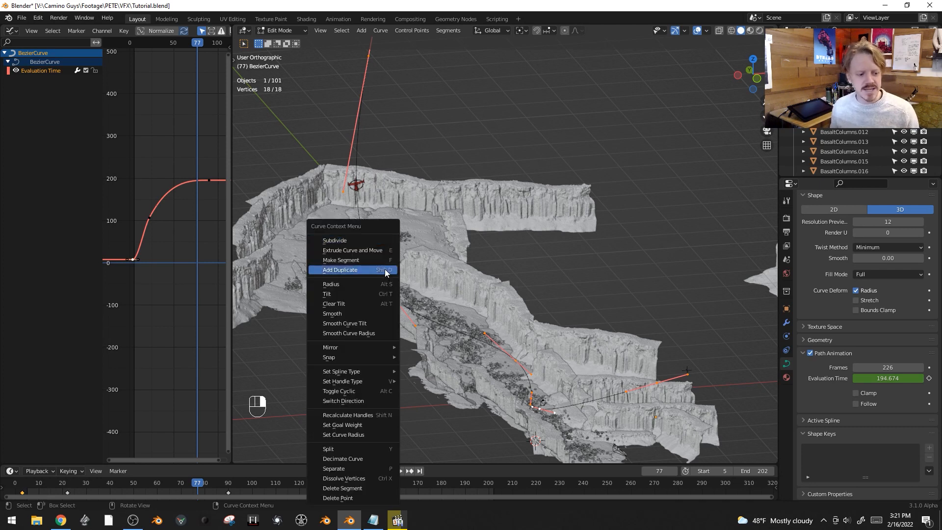
click(367, 400)
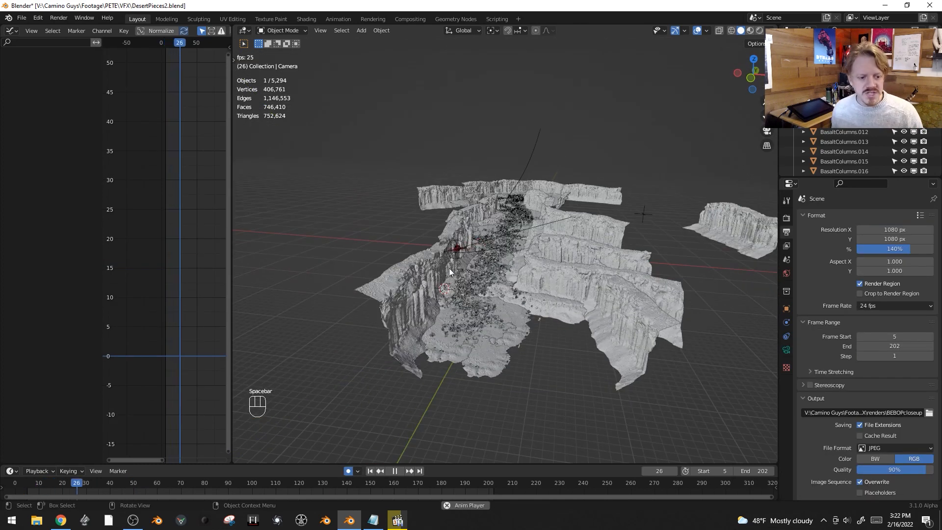
- Stop the playback at frame 49 and view the camera in front of the canyon
key(space)
shift+middle_drag(524, 310, 530, 235)
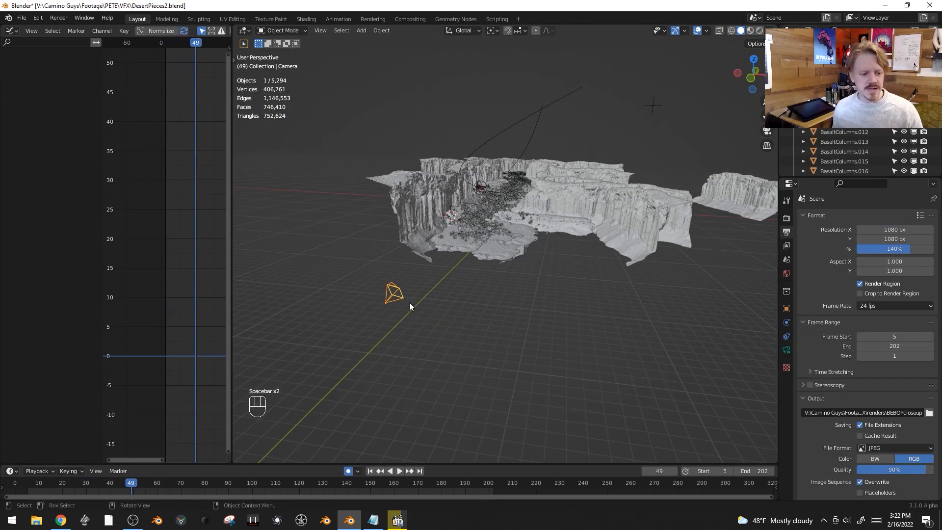
- At frame 6, reposition the camera in front of the canyon from the top view and keyframe its location
key(KP_7)
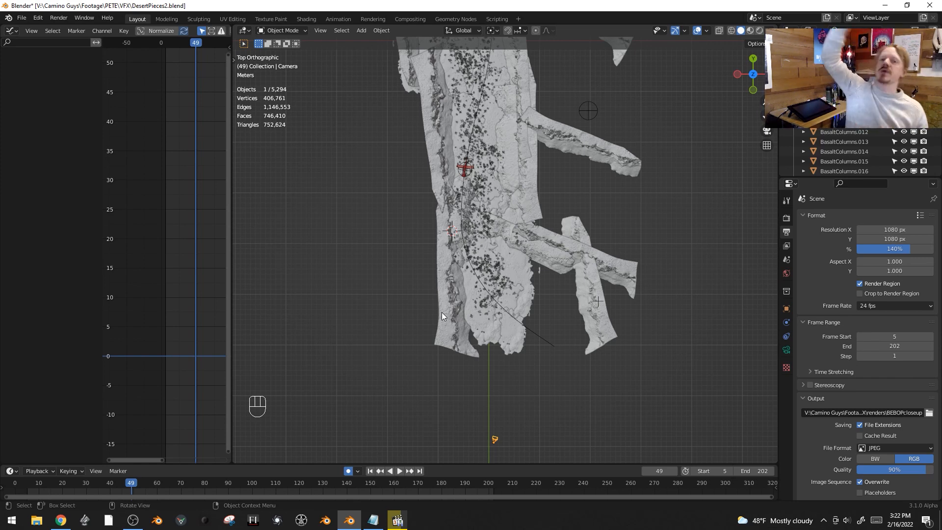
drag(133, 484, 45, 470)
key(g)
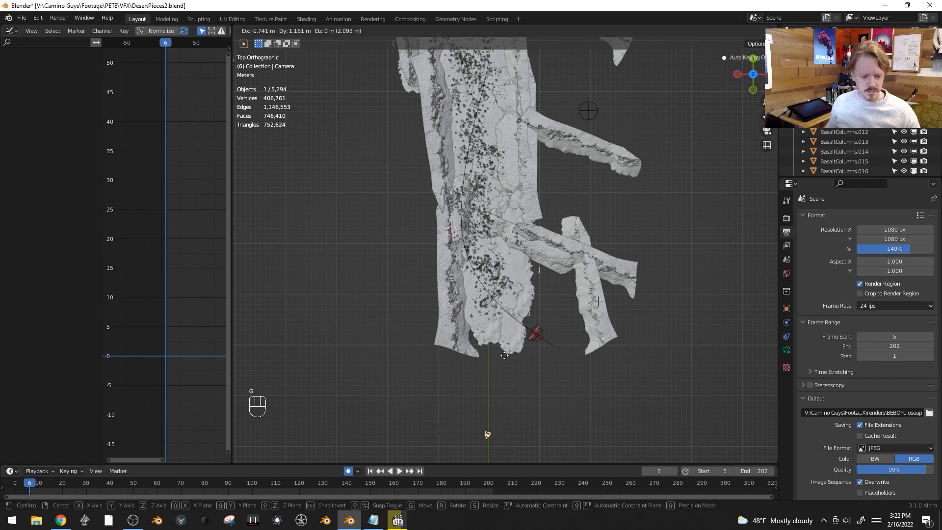
click(503, 363)
key(i)
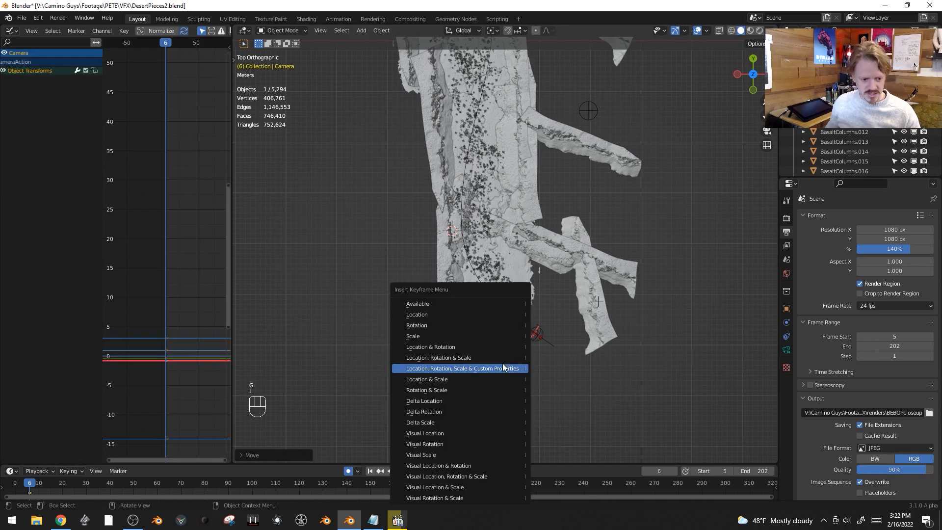
click(463, 314)
- At frame 199, move the camera far up the canyon behind the ship and keyframe its location
click(482, 484)
scroll(549, 429, down, 3)
key(g)
click(534, 126)
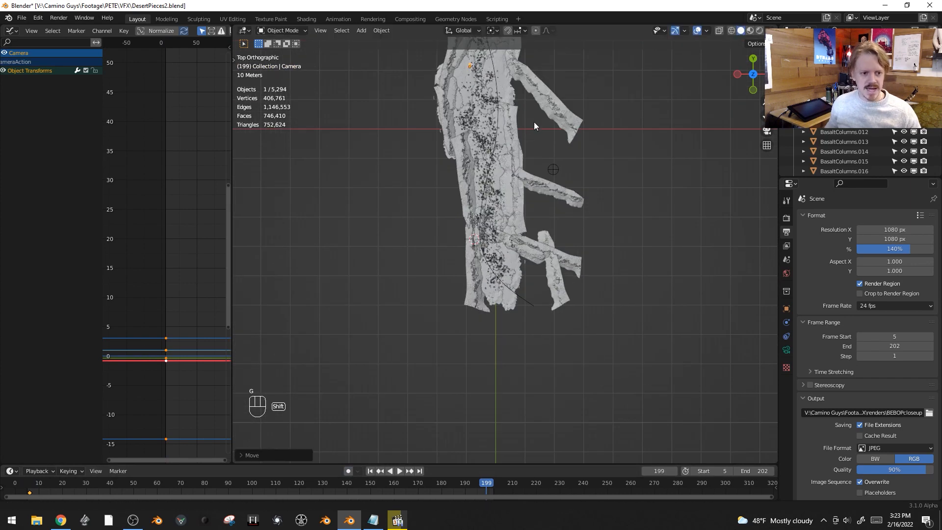
key(g)
click(503, 132)
shift+middle_drag(511, 162, 537, 338)
key(g)
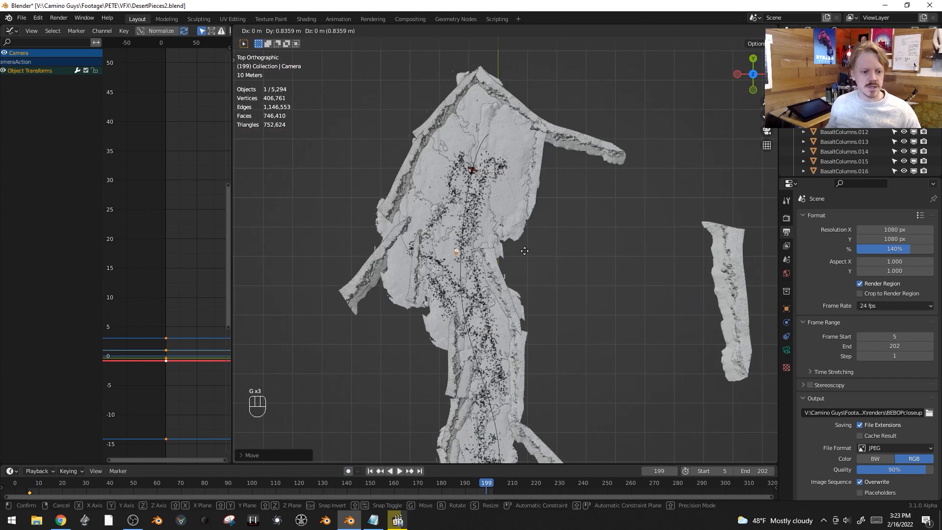
click(509, 240)
key(i)
click(508, 240)
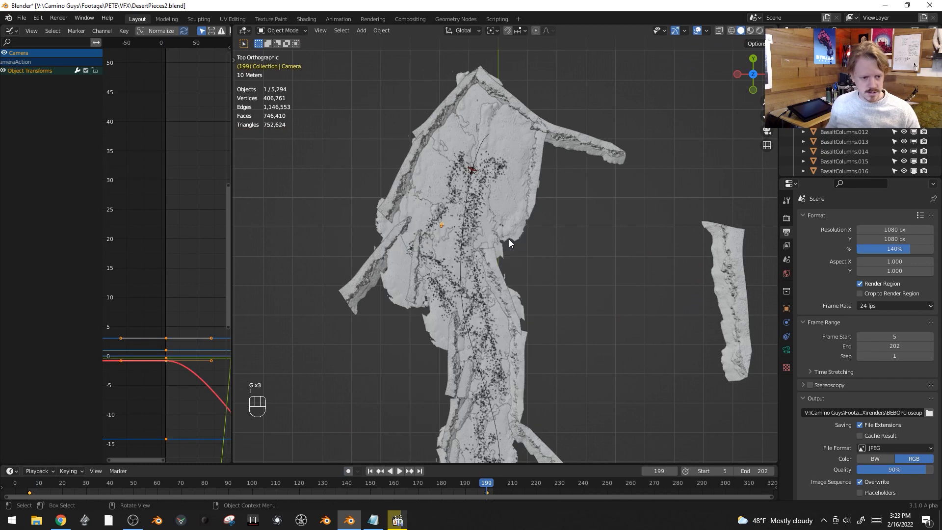
- Return to frame 5 and preview the camera's movement up to frame 37 in the top view
middle_drag(183, 332, 126, 214)
ctrl+middle_drag(228, 214, 173, 214)
drag(142, 48, 126, 46)
middle_drag(175, 257, 186, 234)
click(136, 222)
shift+middle_drag(444, 350, 428, 413)
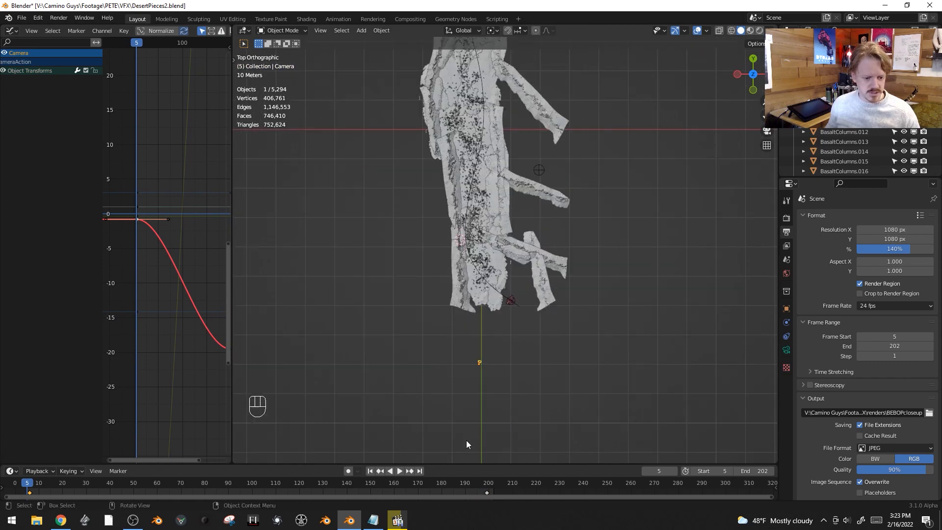
key(space)
key(space)
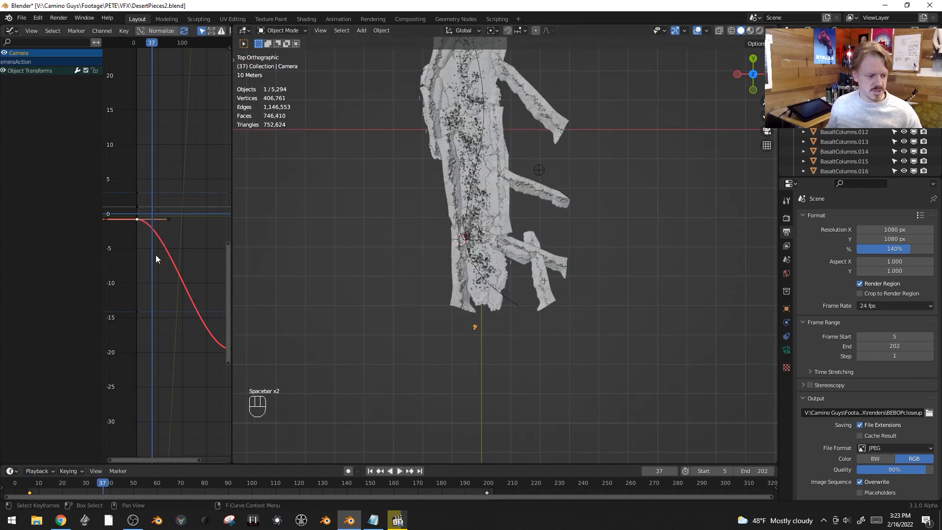
- Change the handle type of all the camera's location keyframes so the curves run straight between them
key(v)
click(138, 273)
scroll(167, 308, down, 1)
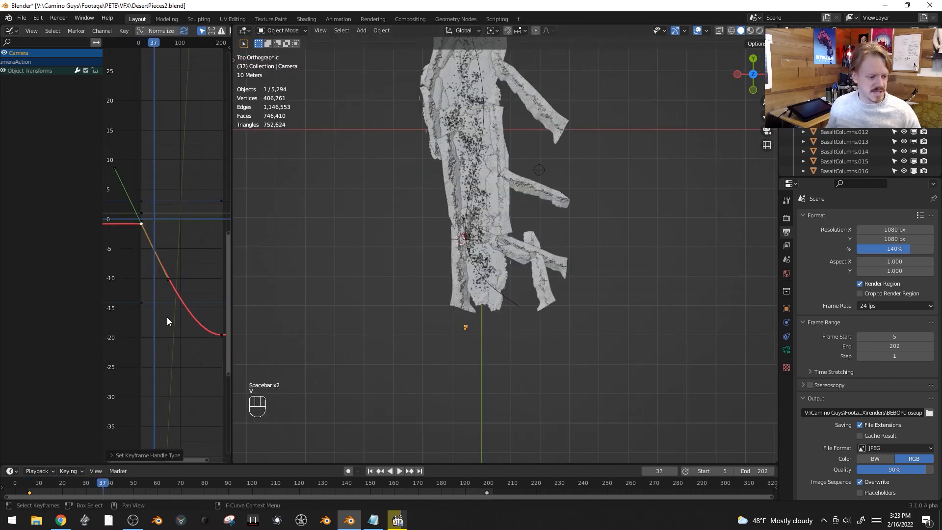
shift+middle_drag(202, 325, 171, 315)
key(a)
key(v)
click(184, 258)
shift+middle_drag(183, 258, 209, 273)
- Play the shot to frame 59 through the camera, shift the camera along X clear of the rocks, and keyframe its location
key(space)
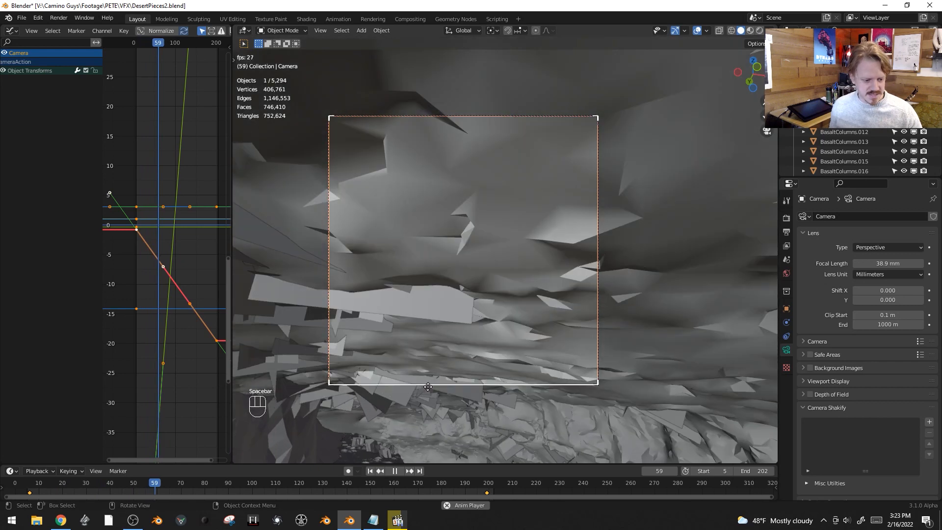
key(space)
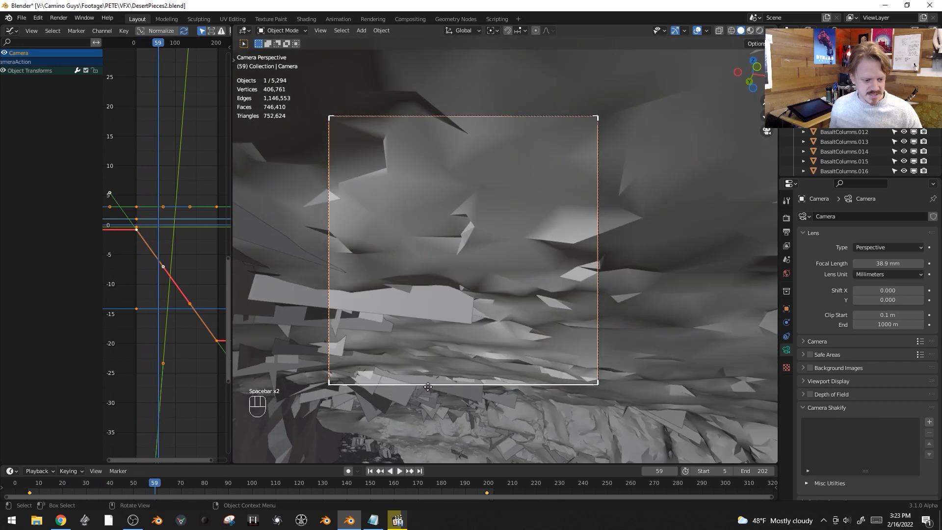
key(g)
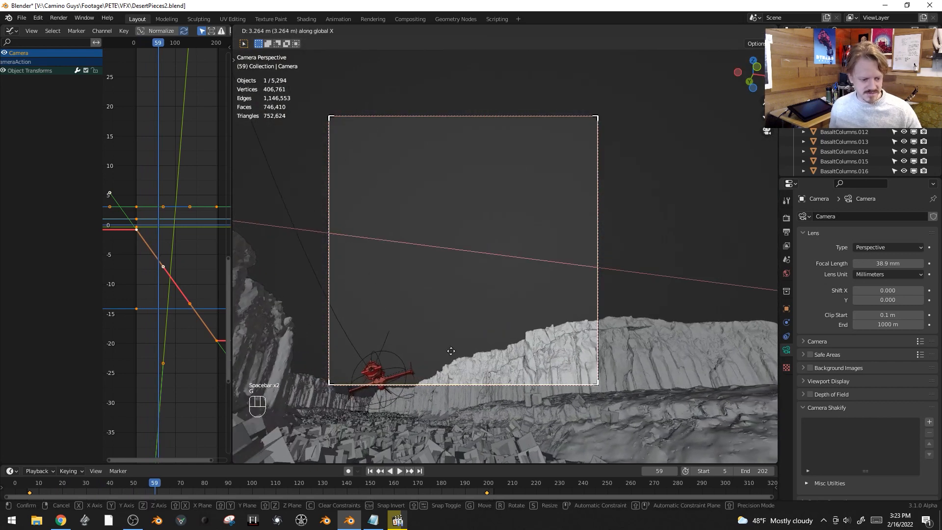
click(488, 345)
key(i)
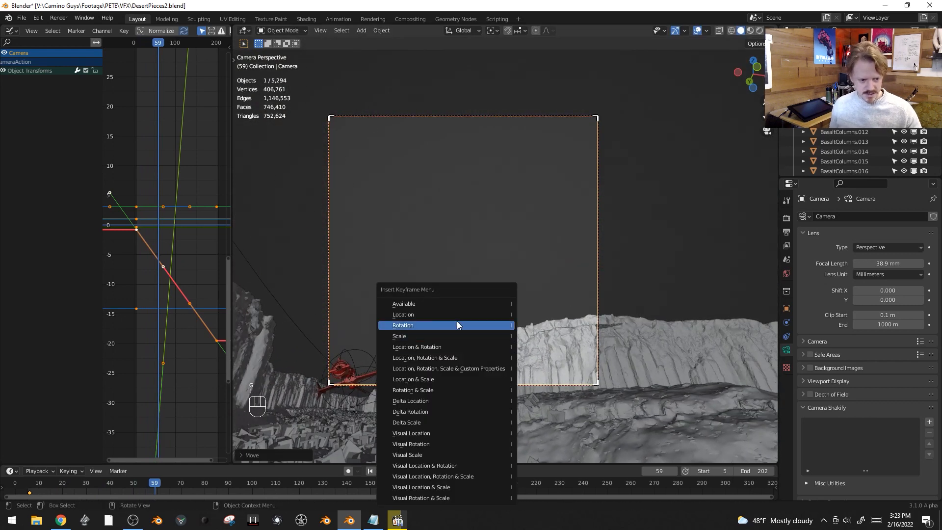
click(454, 315)
- At frame 140, move the camera along X to follow the canyon and keyframe its location
drag(175, 485, 346, 485)
key(g)
key(x)
click(514, 306)
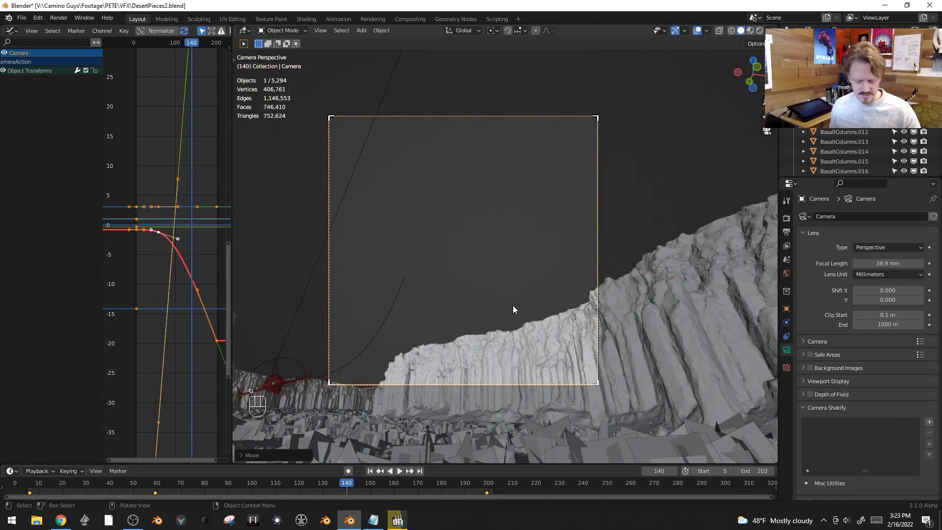
- Return to frame 6 and delete the camera's Euler rotation and scale channels from its action
drag(346, 483, 29, 464)
key(alt+a)
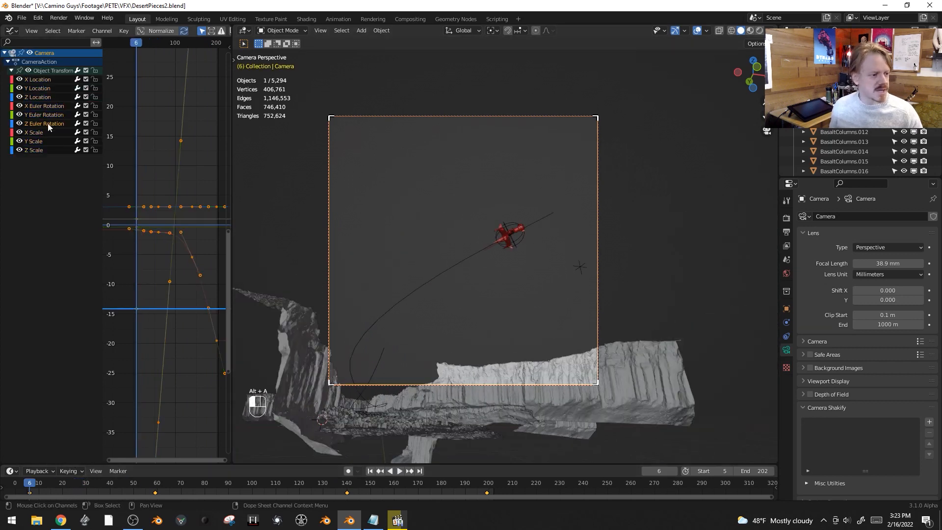
key(Delete)
key(Delete)
key(Delete)
key(Delete)
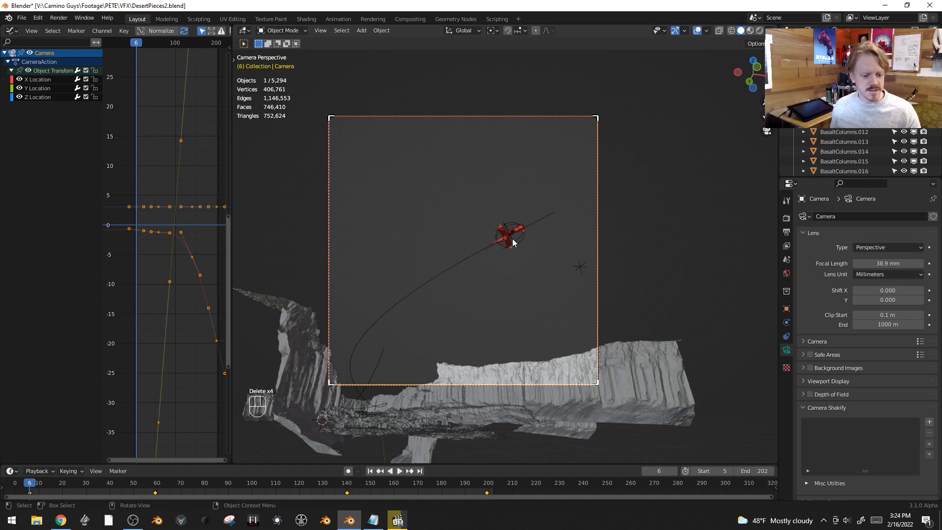
- Freely rotate the camera to frame the ship at frame 6 and keyframe its rotation
key(r)
key(r)
click(567, 164)
key(i)
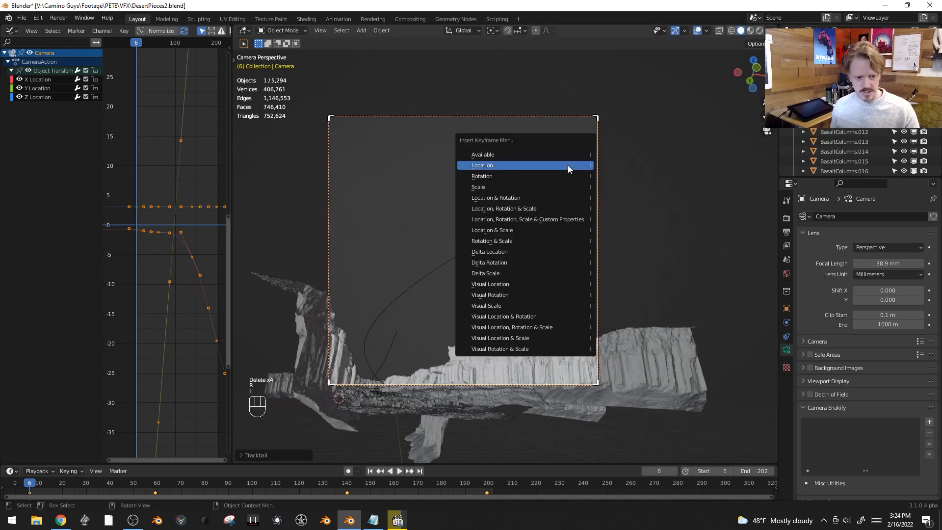
click(566, 175)
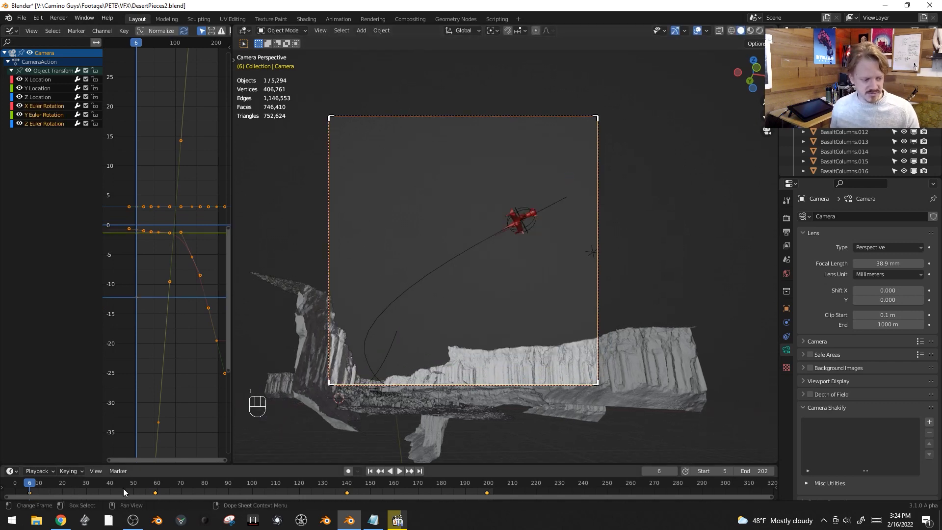
- Advance to frame 29, enable auto keying, and rotate the camera to keep the ship in frame
key(space)
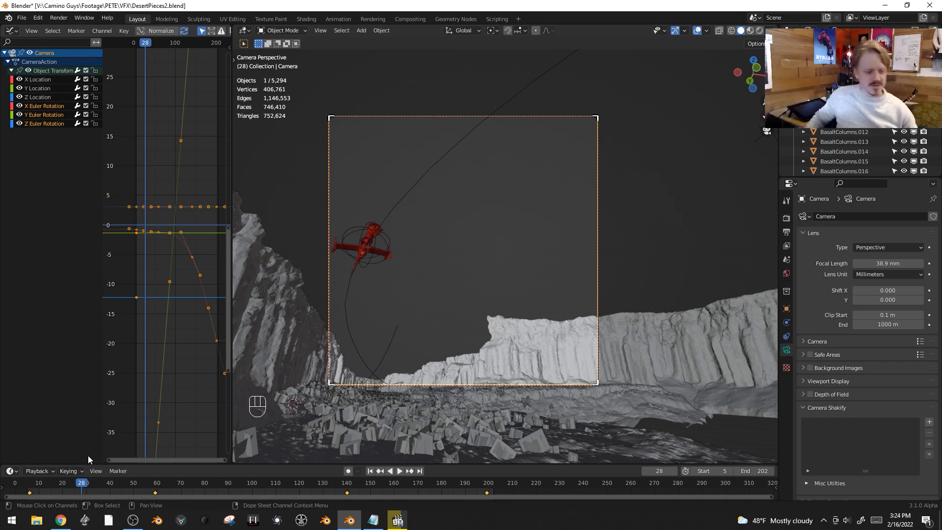
key(Right)
key(r)
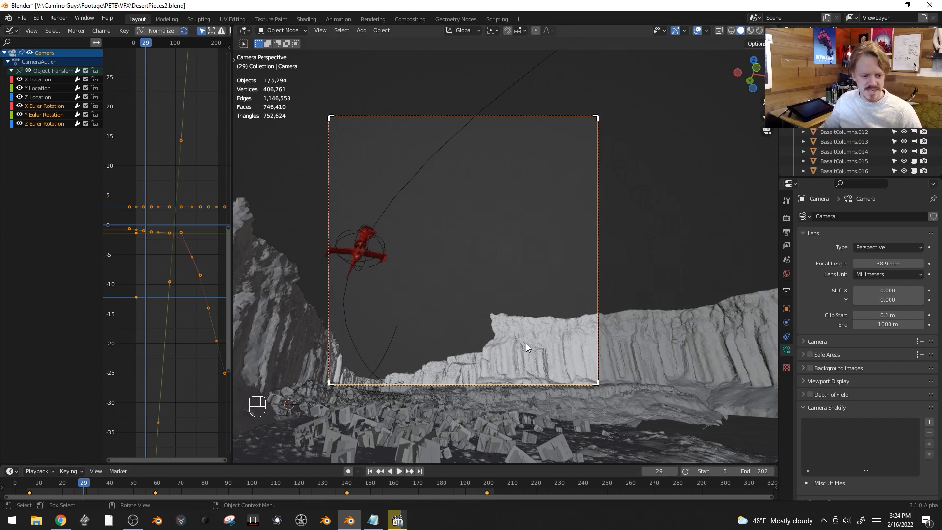
key(r)
click(623, 211)
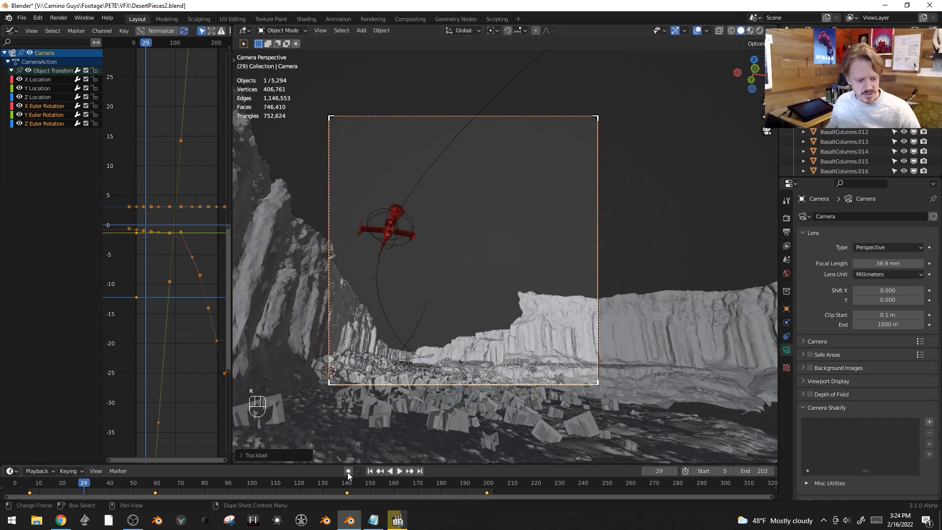
key(i)
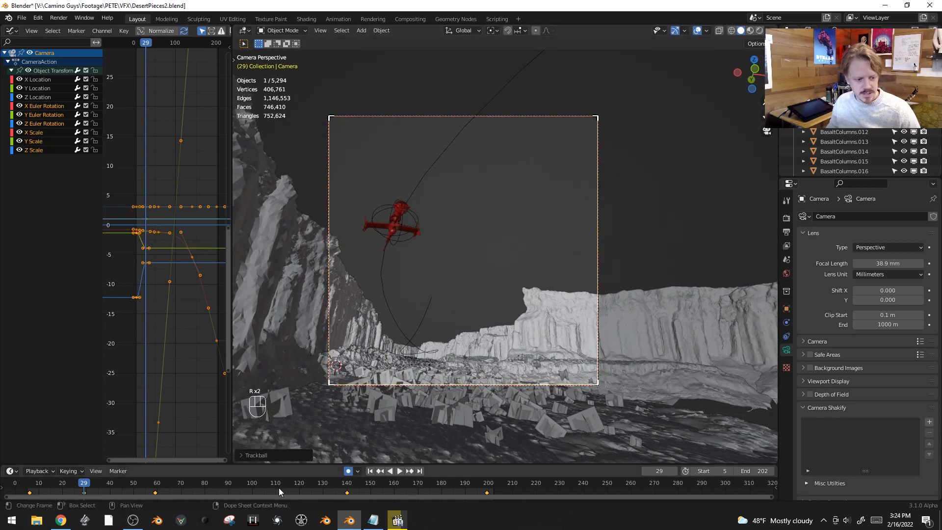
- Rotate the camera to follow the ship at frames 49 and 71 with auto keying on
click(131, 483)
key(r)
click(768, 260)
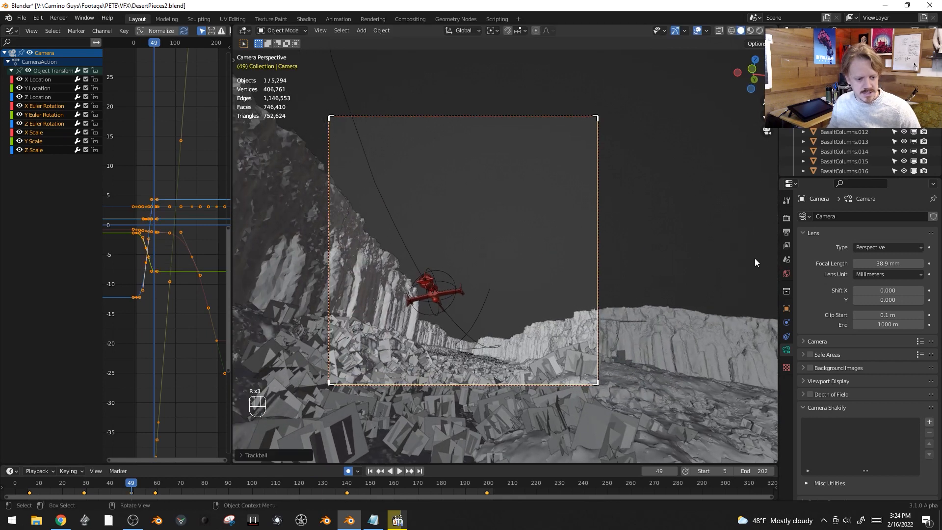
key(r)
click(491, 395)
drag(177, 485, 183, 485)
key(r)
key(r)
click(433, 206)
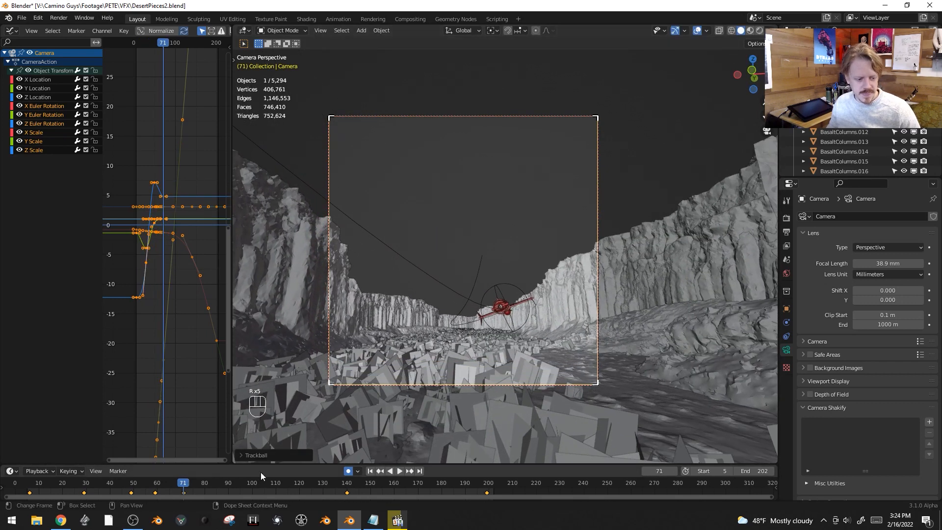
- Rotate the camera to reframe the ship at about frame 95 and at frame 119
click(240, 485)
key(r)
key(r)
click(662, 333)
click(297, 485)
key(r)
click(457, 387)
key(r)
key(r)
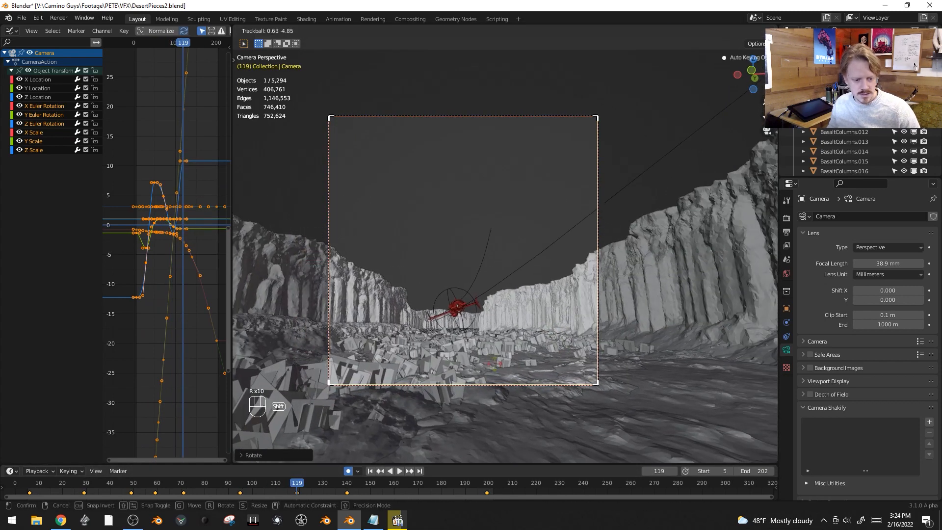
click(422, 373)
- Rotate the camera to keep the ship centered at frames 140 and 166
click(345, 485)
drag(346, 483, 347, 483)
key(r)
key(r)
click(490, 425)
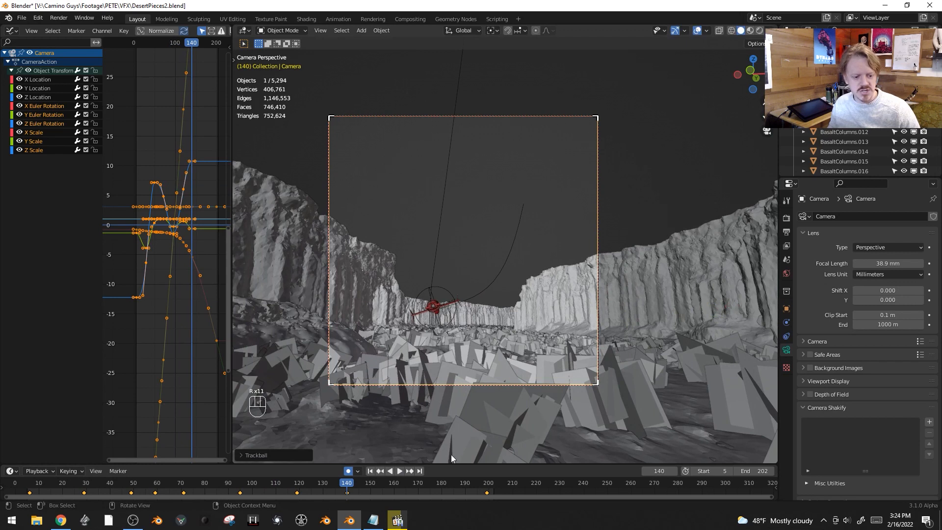
click(408, 485)
key(r)
key(r)
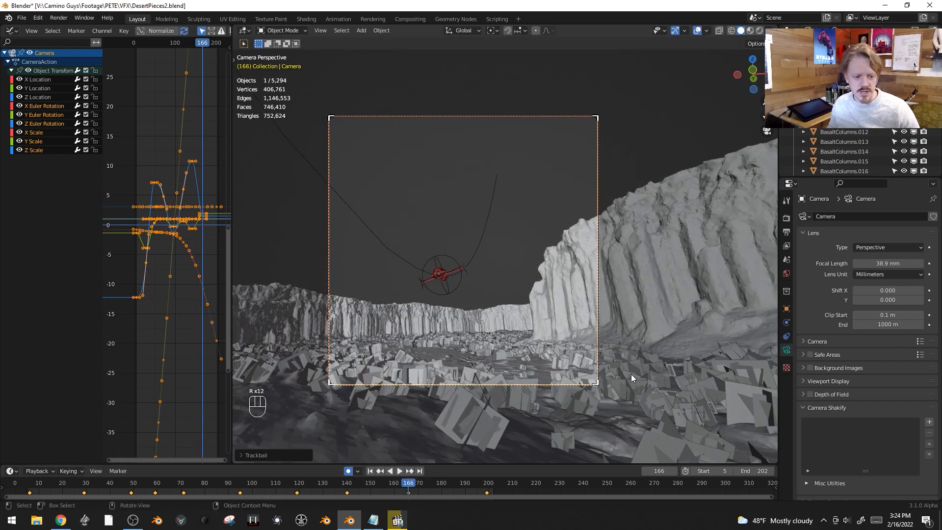
click(634, 371)
- Rotate the camera to track the climbing ship at frames 186 and 210
click(456, 484)
key(r)
key(r)
click(616, 376)
key(r)
key(r)
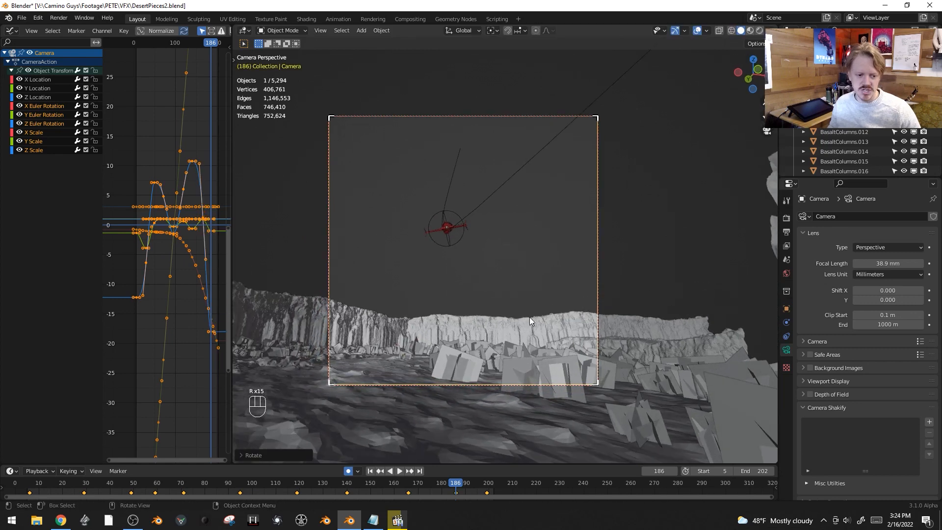
click(410, 484)
drag(492, 484, 511, 483)
key(r)
key(r)
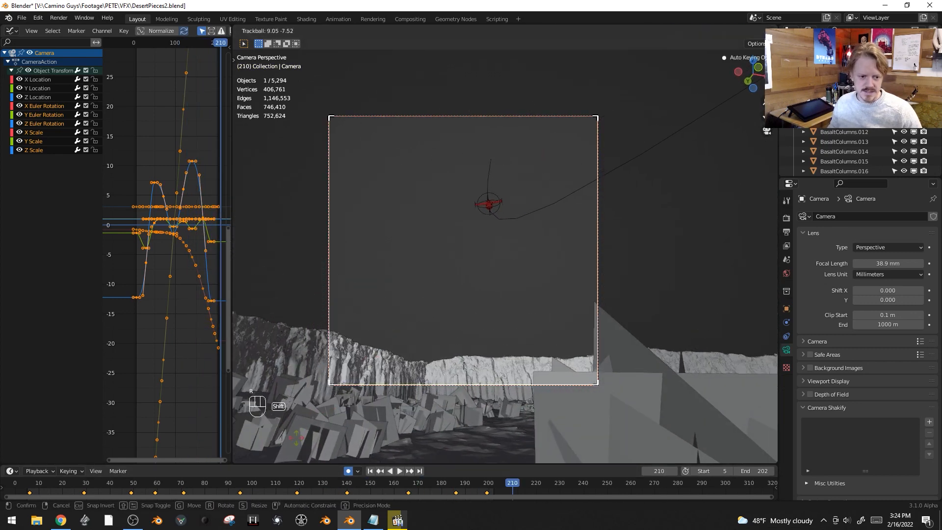
click(349, 160)
- Preview the camera animation from the camera view and stop at frame 91
key(space)
key(space)
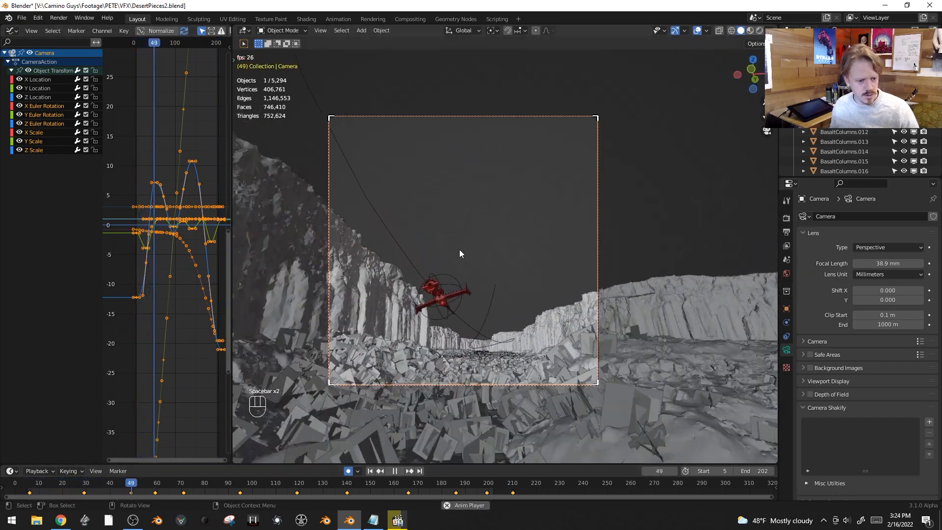
key(space)
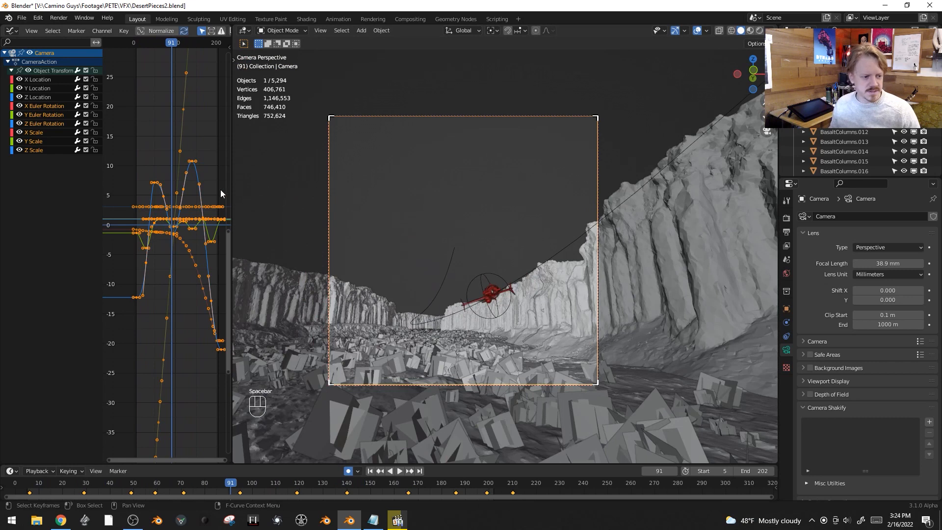
- Enlarge the Graph Editor and move the camera's Z Location keyframe near frame 95 to about frame 93, value 3.7
drag(232, 185, 511, 192)
ctrl+middle_drag(433, 196, 454, 182)
key(alt+a)
click(46, 98)
click(352, 173)
key(g)
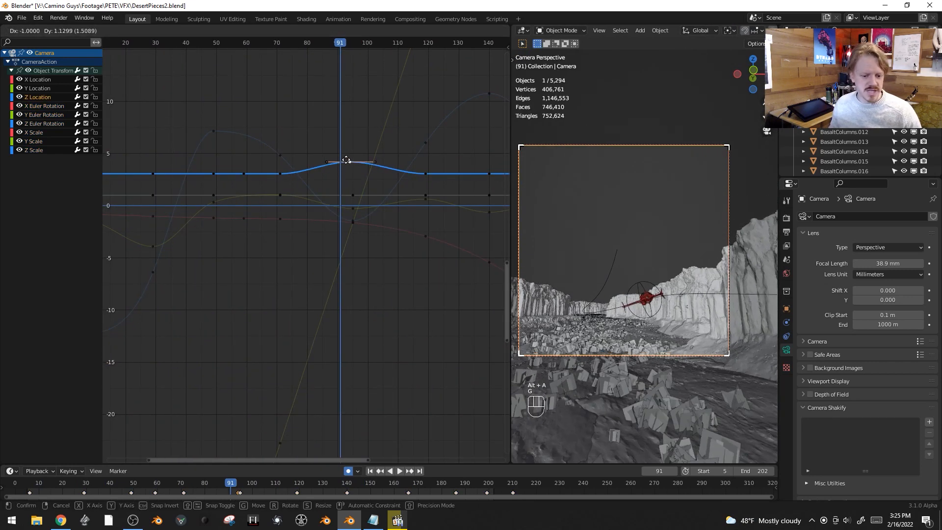
click(345, 165)
- Raise the camera's Z Location keyframe at frame 71 to about 4.2 and tilt its handles upward
drag(332, 42, 280, 48)
click(280, 171)
key(g)
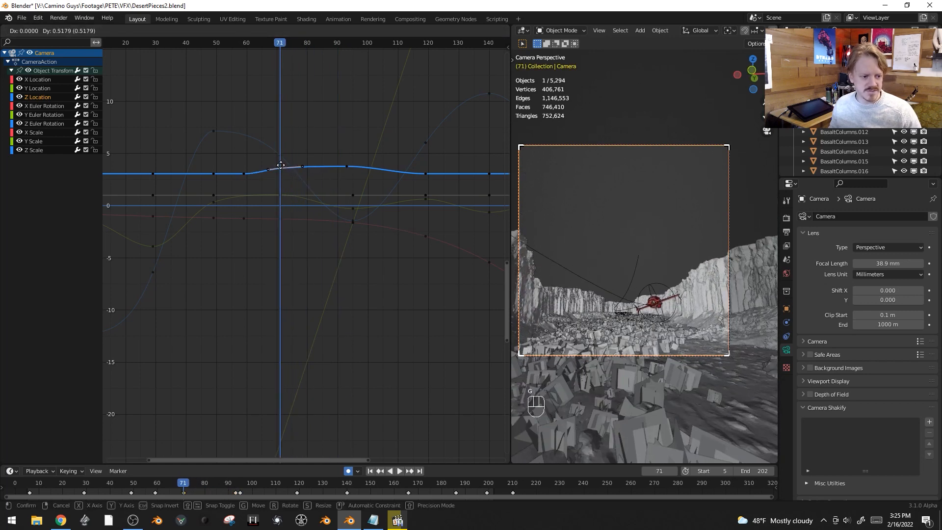
click(282, 165)
key(g)
click(316, 161)
key(r)
click(320, 142)
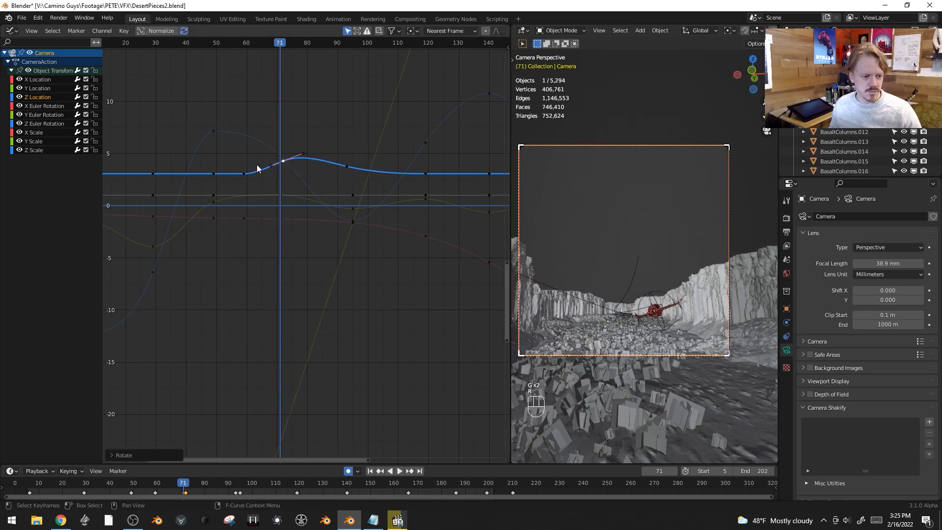
- Lower the camera's Z Location keyframe near frame 59 to about 2.7, move the frame 49 keyframe back 13 frames, and preview the motion
click(245, 175)
key(g)
click(241, 178)
click(215, 174)
key(g)
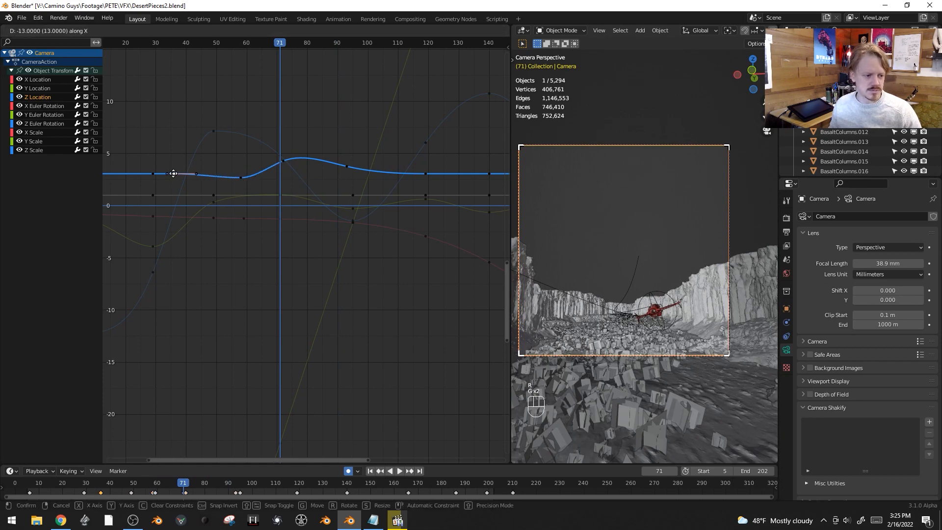
click(174, 174)
click(176, 44)
key(space)
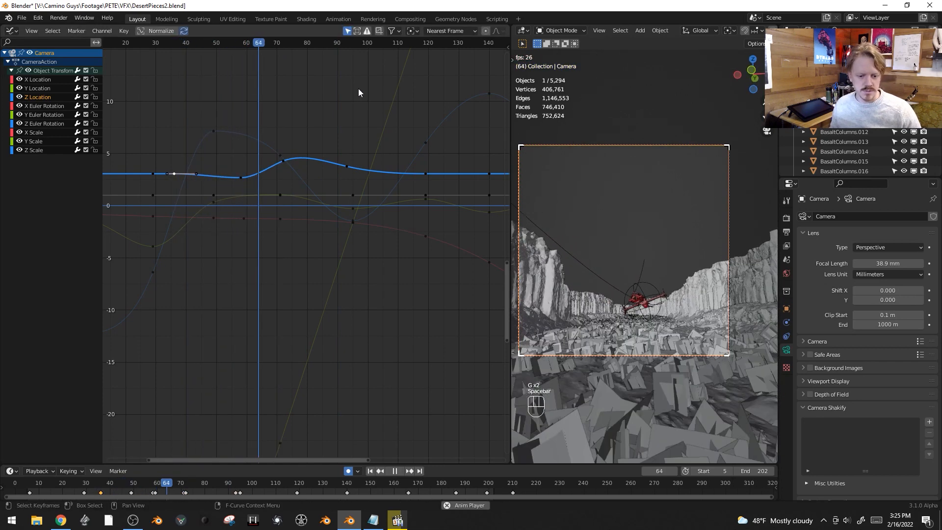
key(space)
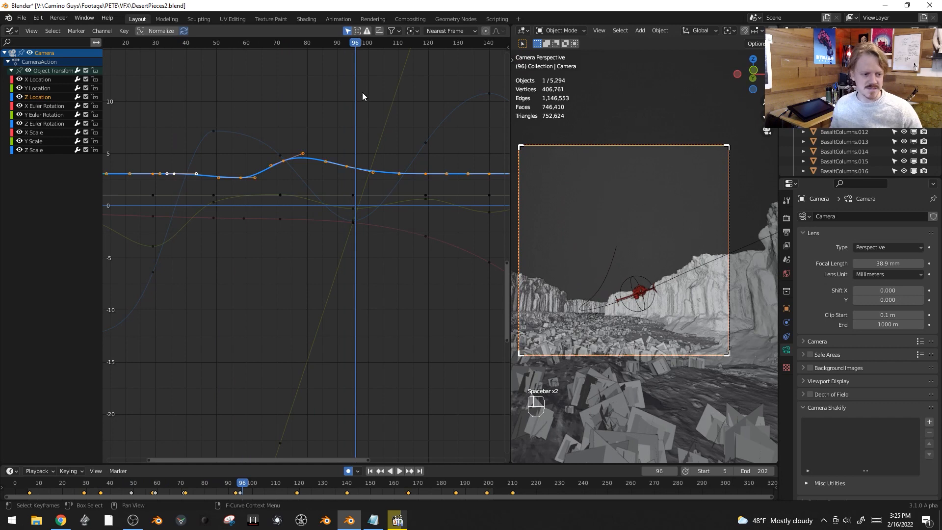
- Scale down the height variation of all the camera's Z Location keyframes, preview the motion, and widen the 3D viewport
key(s)
click(343, 132)
key(space)
key(space)
drag(511, 245, 391, 246)
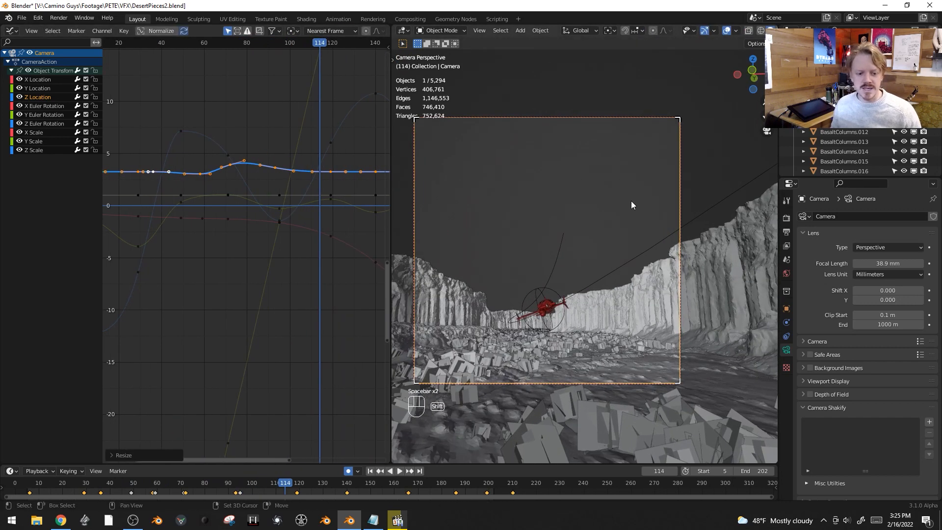
- Add an Investigation shake to the camera in Camera Shakify and play the animation
scroll(834, 415, down, 1)
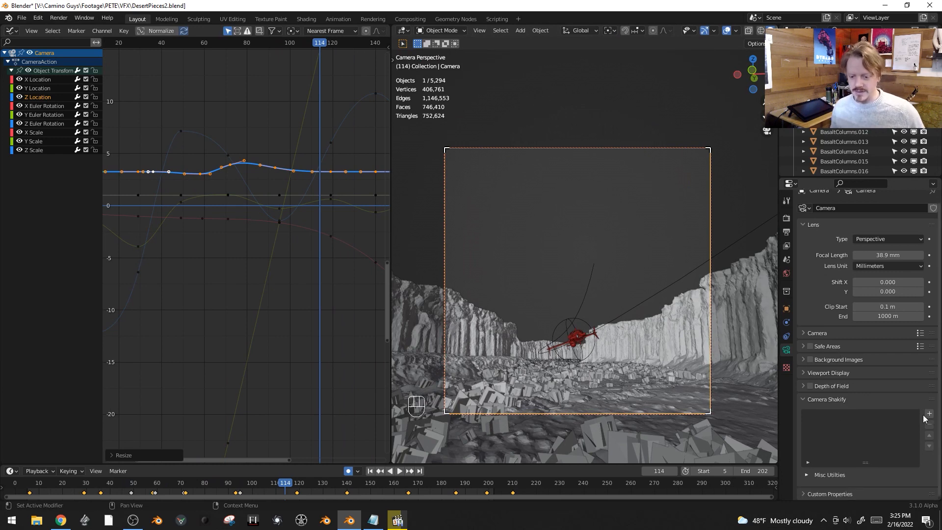
click(929, 415)
scroll(887, 460, down, 4)
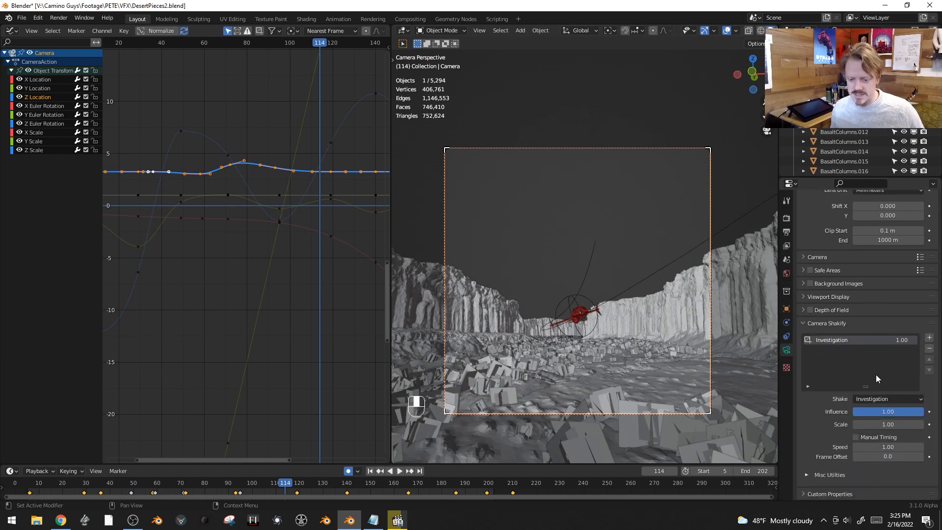
key(space)
key(space)
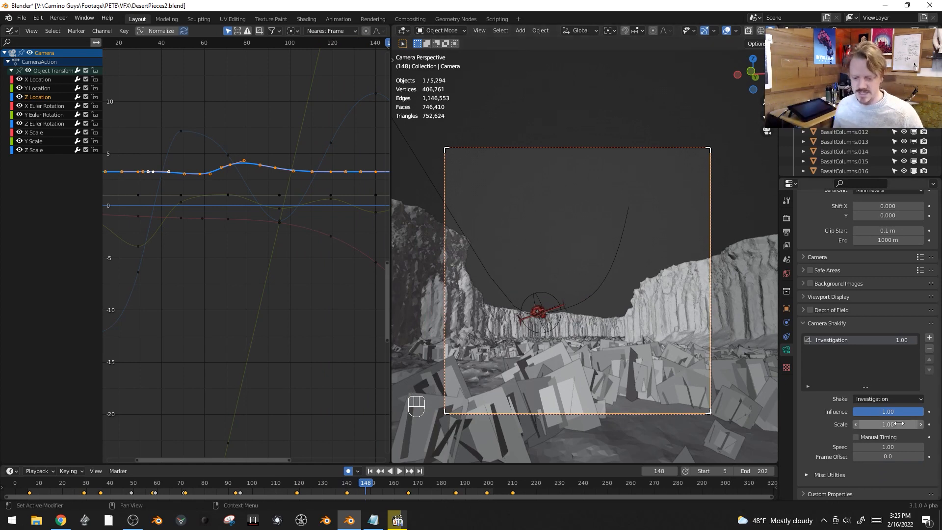
- Set the Investigation shake's scale to 2 and its influence to 0.59, and preview the result
text(2)
key(Return)
key(space)
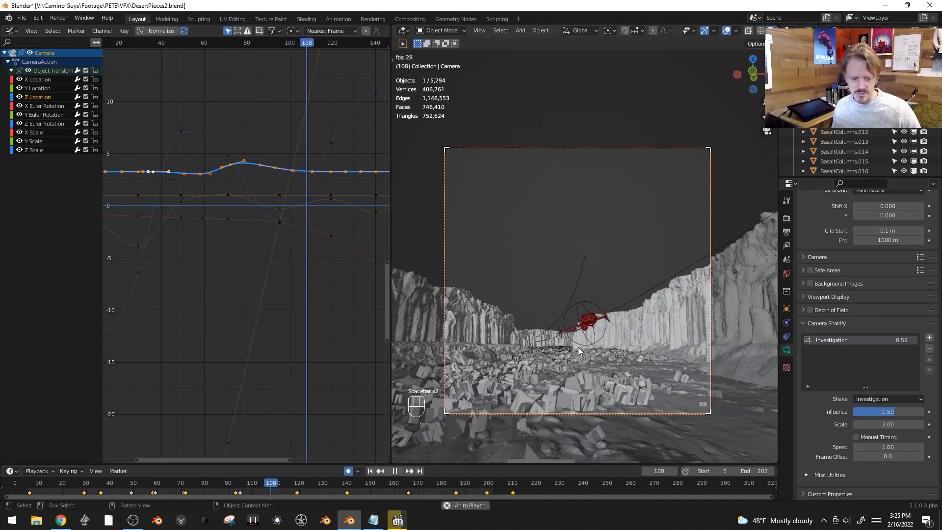
key(space)
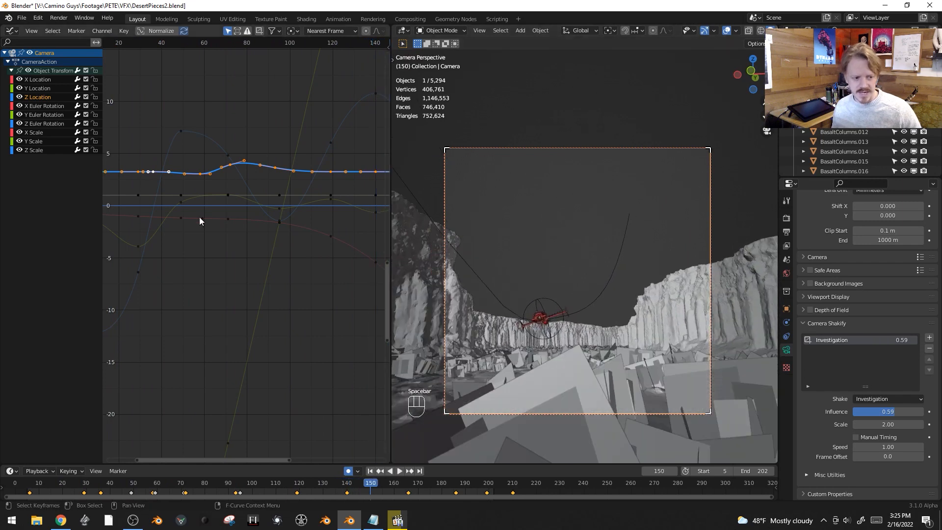
- Raise the camera's entire Z Location curve slightly and preview the camera's clearance over the rocks
key(g)
click(233, 143)
key(space)
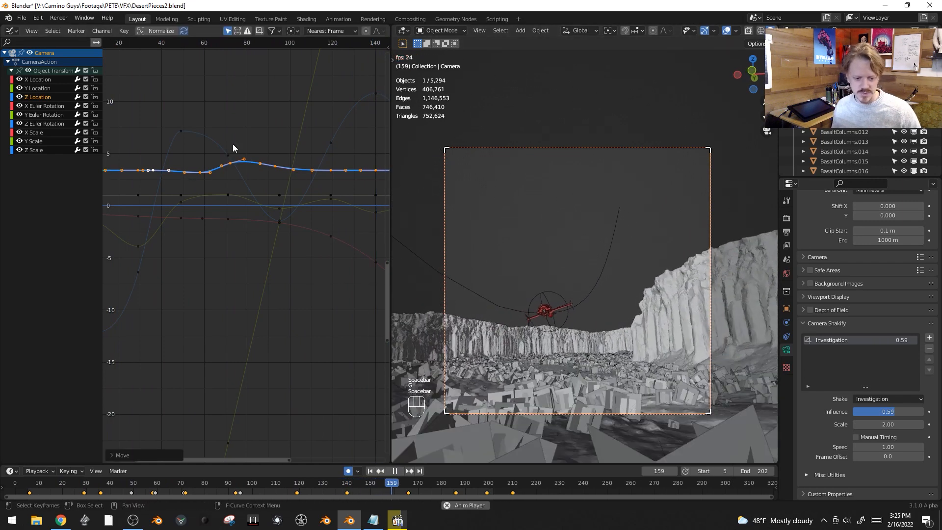
key(space)
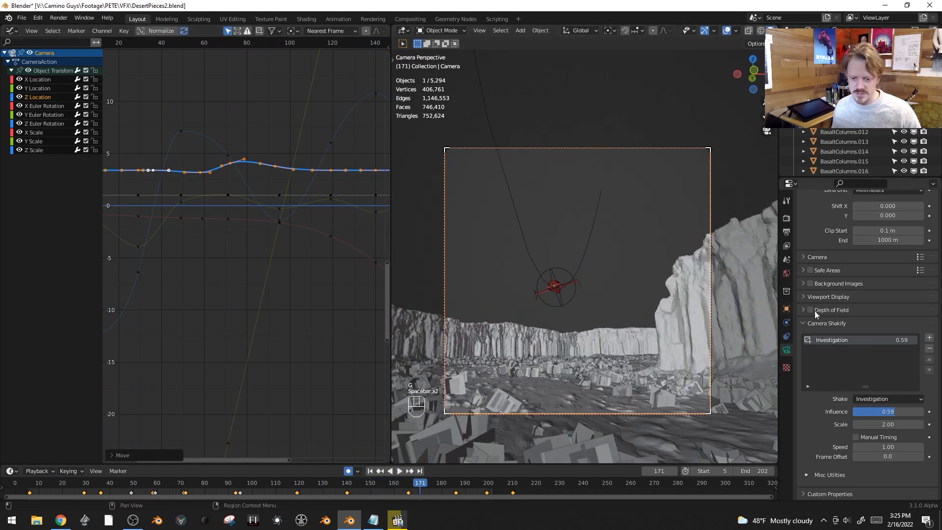
- Add a second camera shake using Bike On Gravel (2D) with influence 0.05, and preview it with the viewport overlays hidden
click(930, 338)
click(890, 399)
click(890, 322)
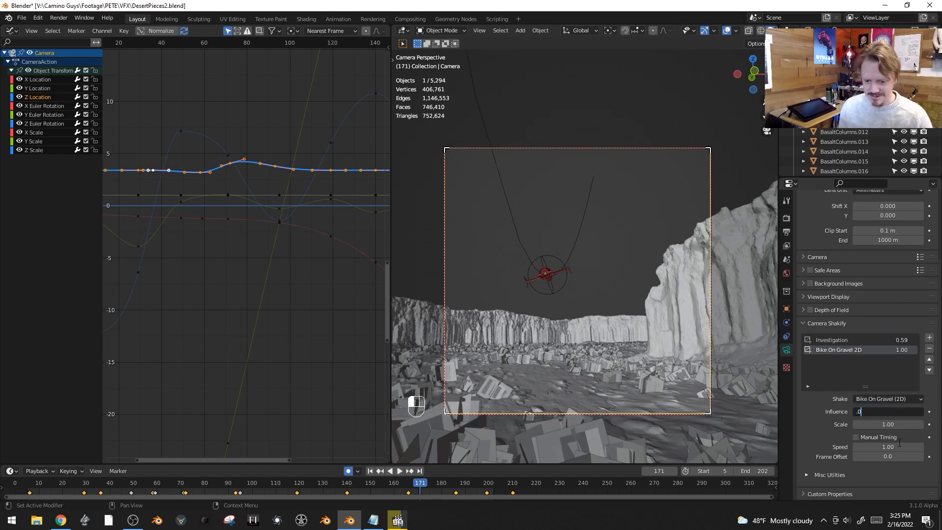
key(Return)
key(space)
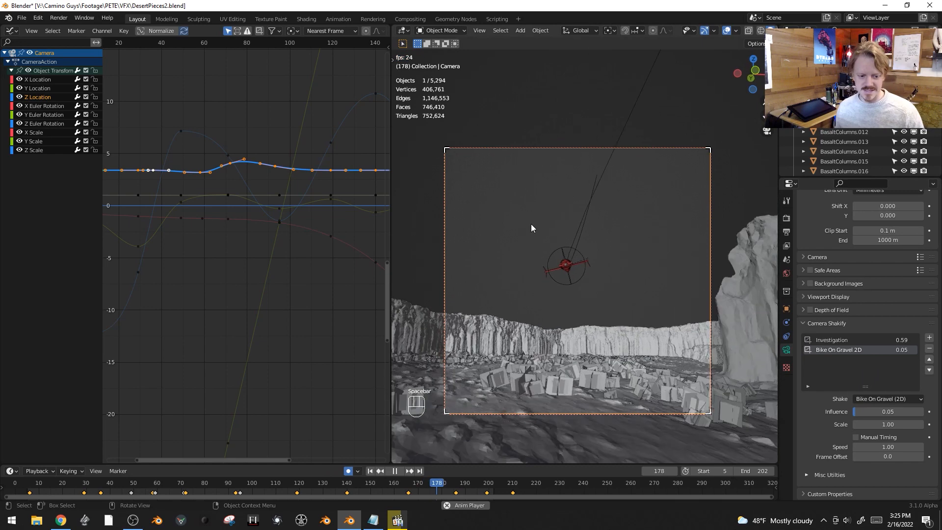
key(shift+alt+z)
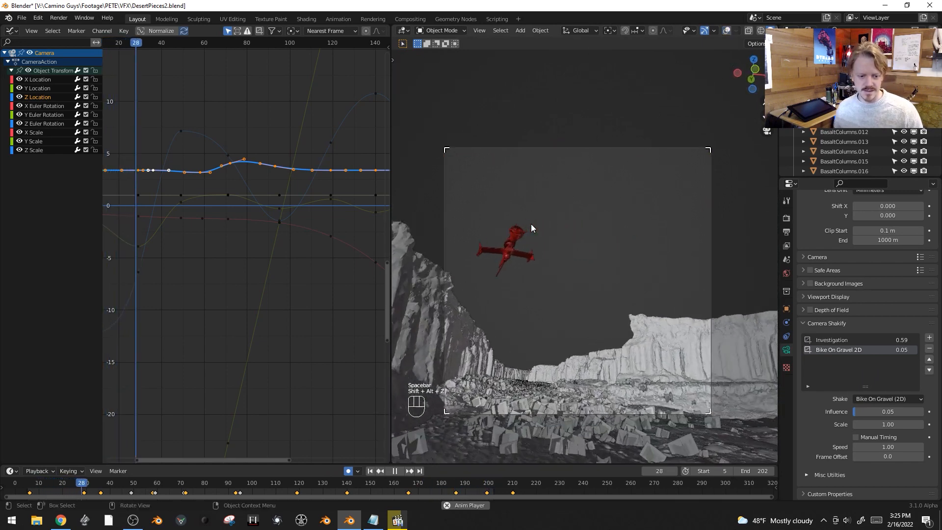
key(shift+alt+z)
key(space)
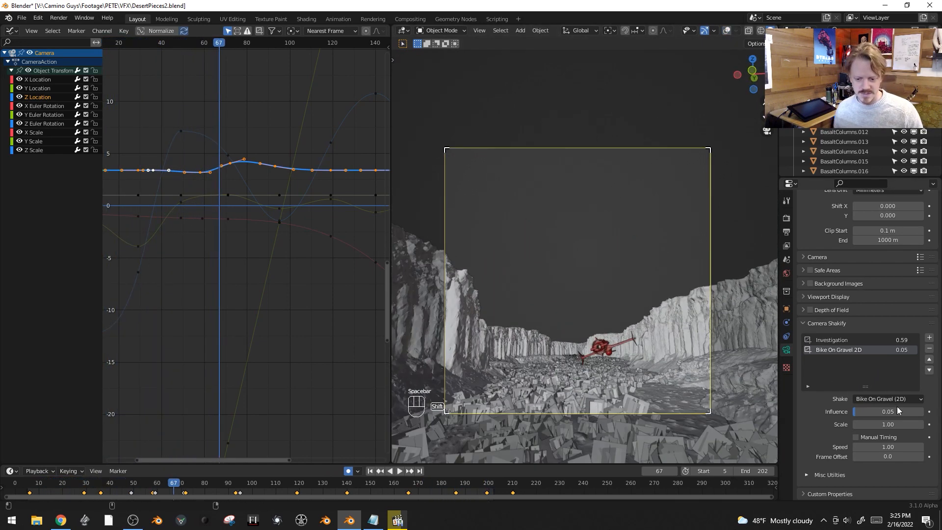
key(space)
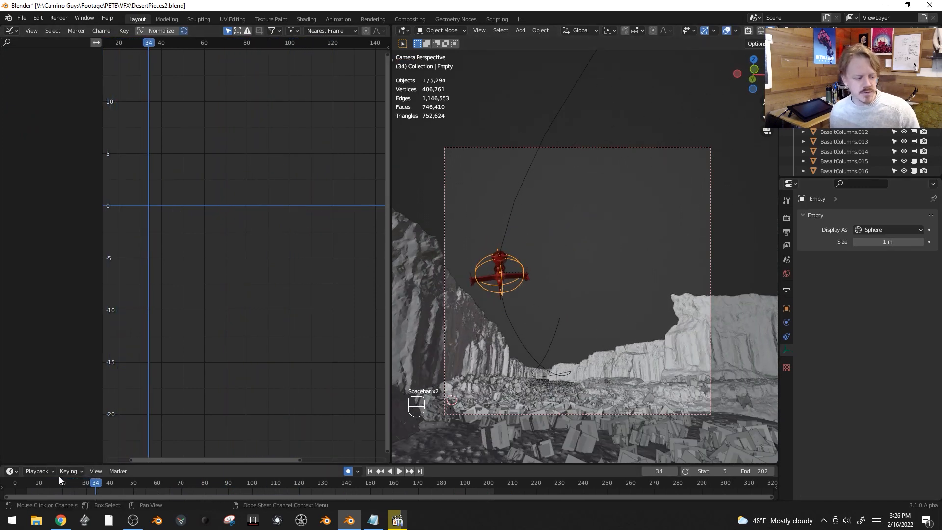
- Insert a starting keyframe on the ship's controlling empty at frame 1
mouse_move(59, 481)
mouse_down()
mouse_move(31, 484)
mouse_move(49, 485)
mouse_up()
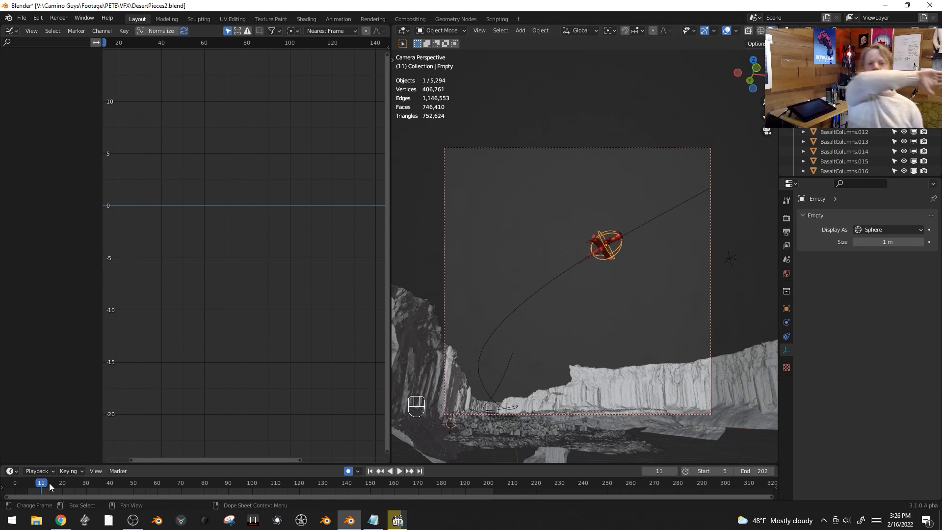
scroll(586, 250, up, 1)
key(x)
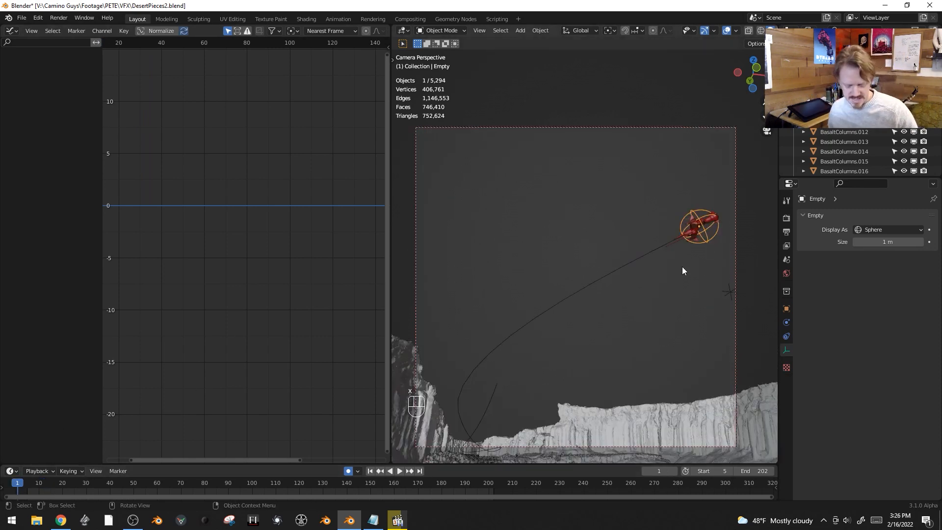
key(i)
click(682, 267)
- Rotate the ship's empty around its local Y axis and with trackball rotation at frame 26 to bank it into the dive
drag(72, 483, 77, 483)
key(r)
key(y)
key(y)
click(556, 335)
key(r)
key(r)
click(485, 335)
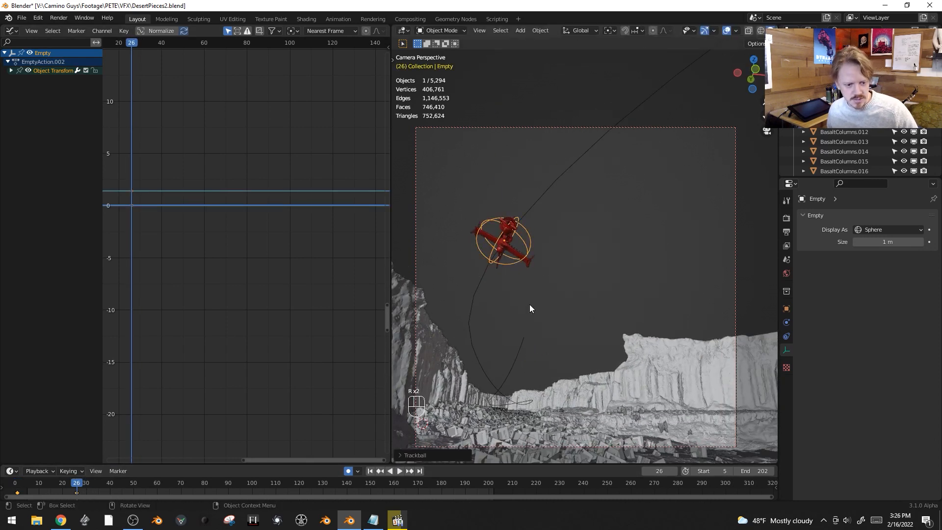
- Rotate the ship's empty at frame 41 to steepen its bank beside the canyon wall
key(space)
key(space)
key(r)
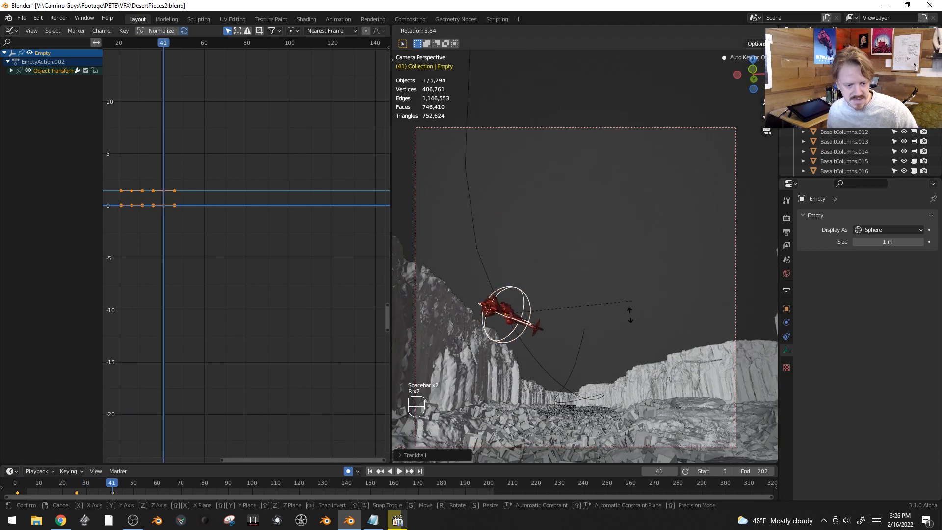
click(617, 337)
- Roll the ship's empty the opposite way around local Y at frame 69 and refine its tilt with trackball rotation
key(space)
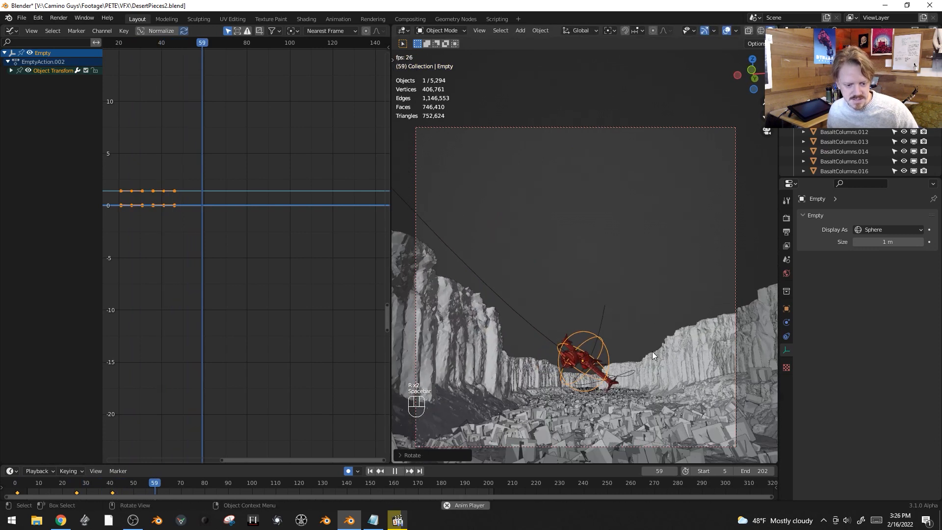
key(space)
key(space)
key(space)
key(r)
key(y)
key(y)
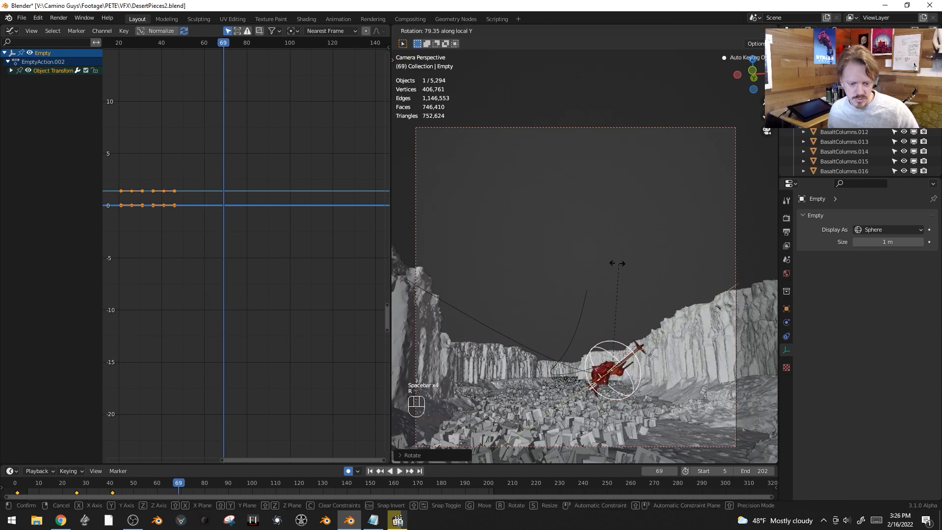
key(r)
click(703, 411)
- Adjust the ship's rotation at frames 84 and 112 to carry it through the turn and level it out
key(space)
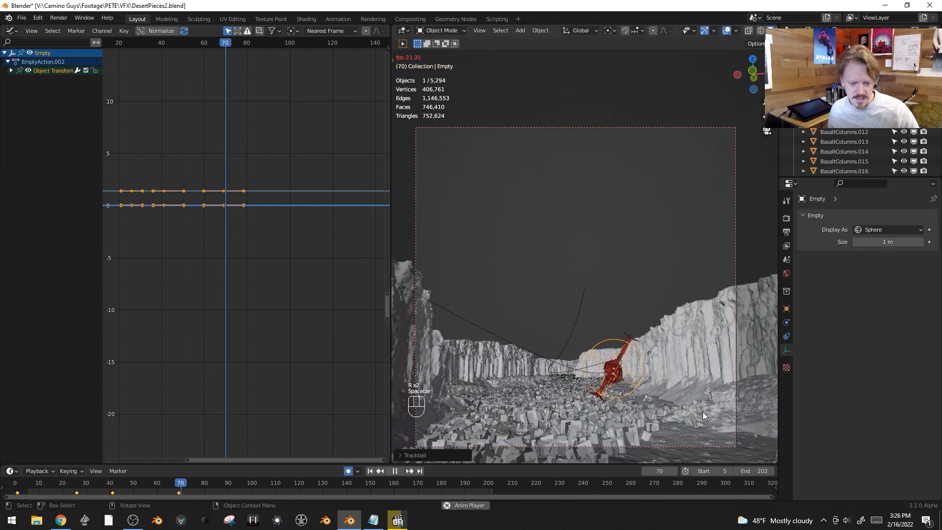
key(space)
key(r)
click(705, 369)
key(space)
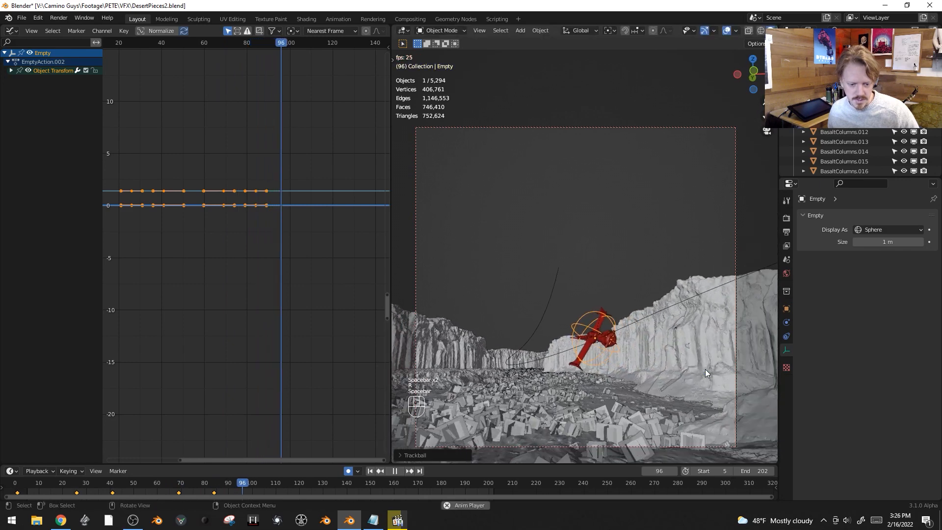
key(space)
key(r)
key(r)
key(r)
click(697, 375)
- Bank the ship's empty the opposite way around local Y at frame 136 and refine its tilt
key(space)
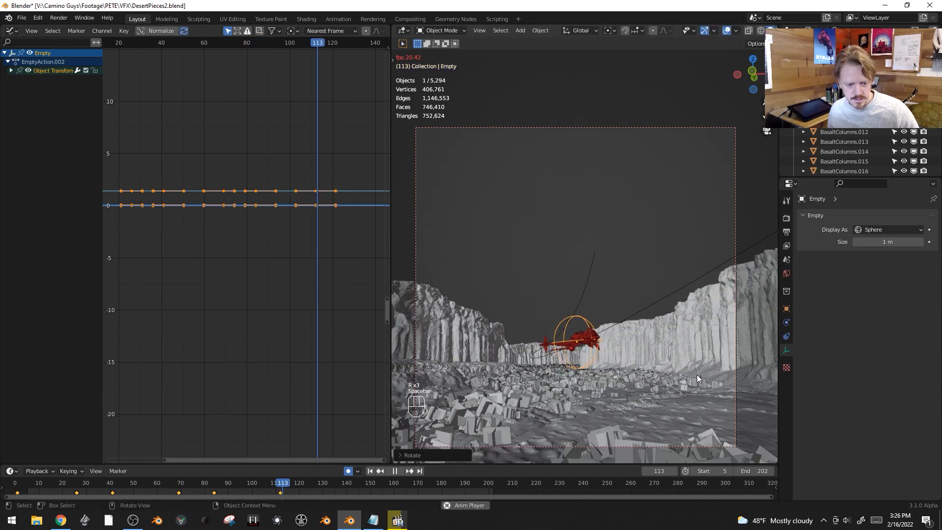
key(space)
key(r)
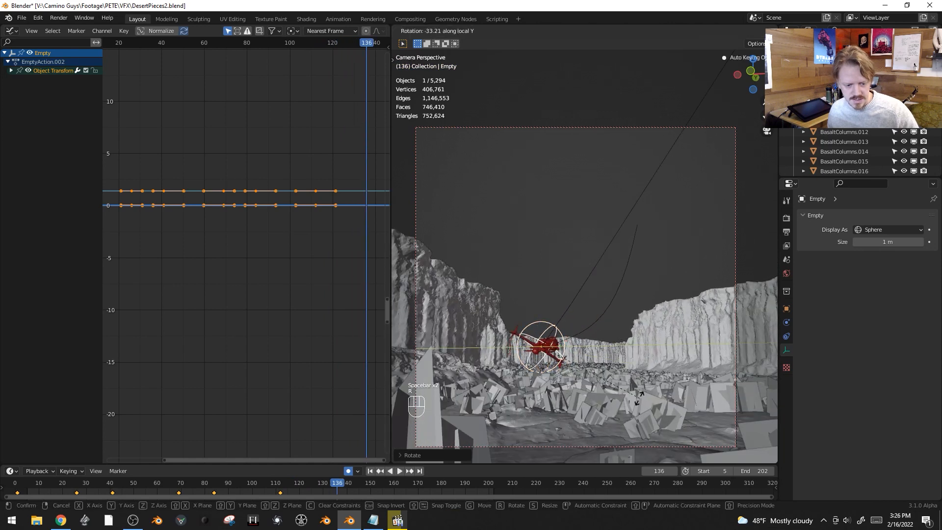
key(r)
click(621, 406)
- Adjust the ship's tilt with trackball rotation at frame 163 as it begins to climb
key(space)
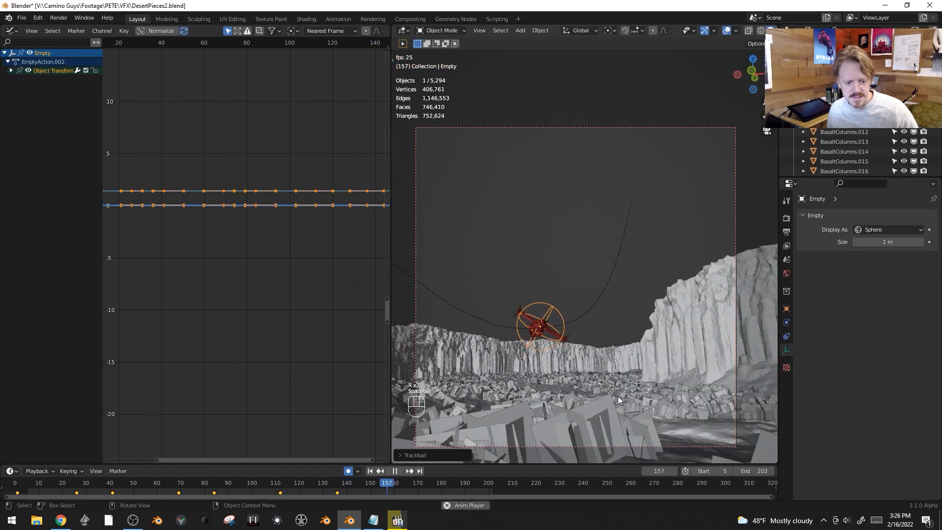
key(space)
key(r)
key(r)
click(623, 357)
- Rotate the ship's empty at frame 182 to orient it for the final climb
key(space)
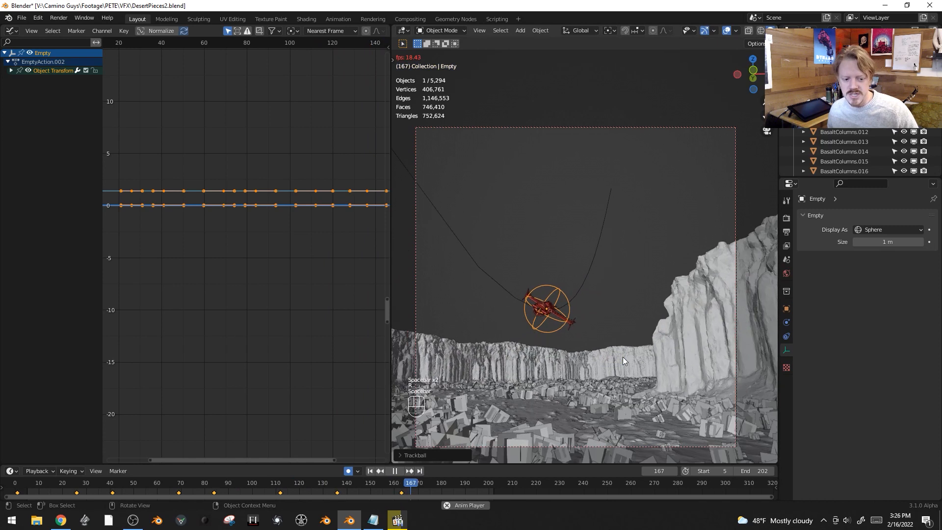
key(space)
key(r)
click(673, 317)
key(r)
key(r)
click(682, 312)
- Play back the ship's banking animation from the camera view with the viewport overlays hidden
key(space)
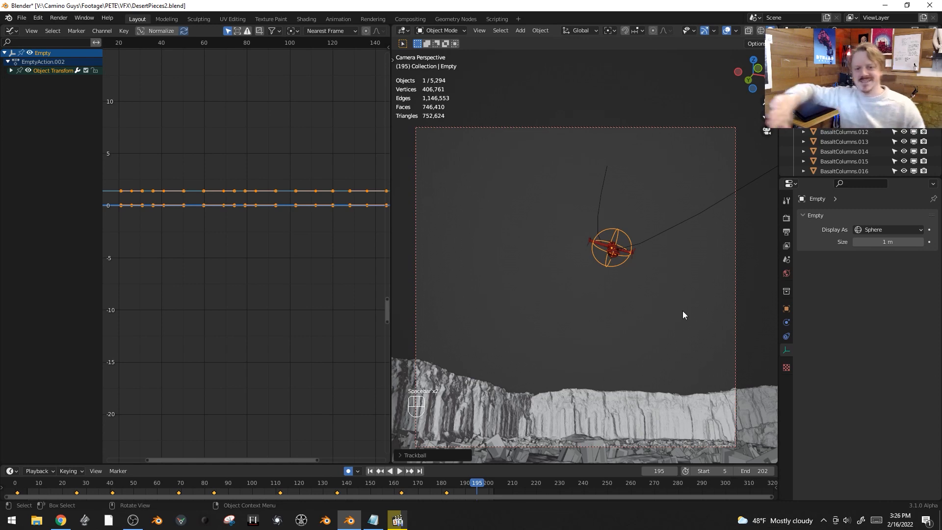
key(space)
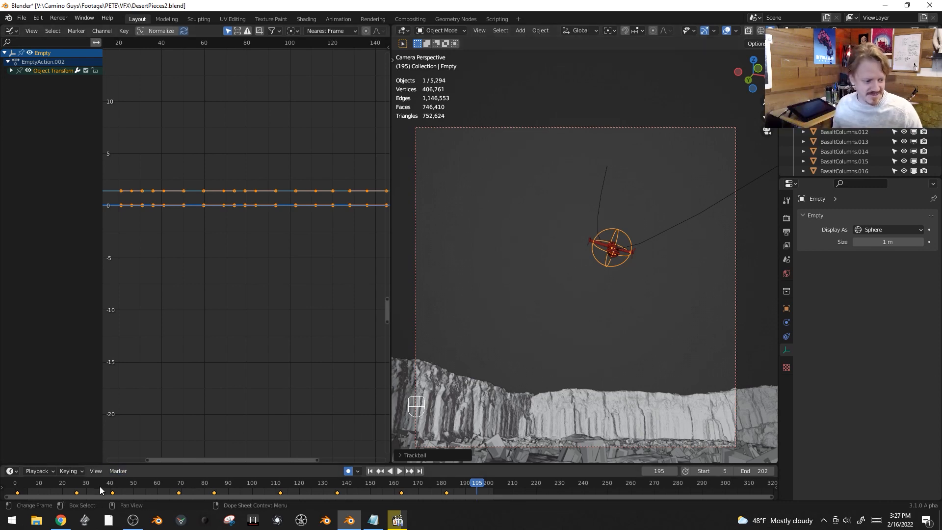
key(shift+alt+z)
key(shift+alt+z)
key(shift+alt+z)
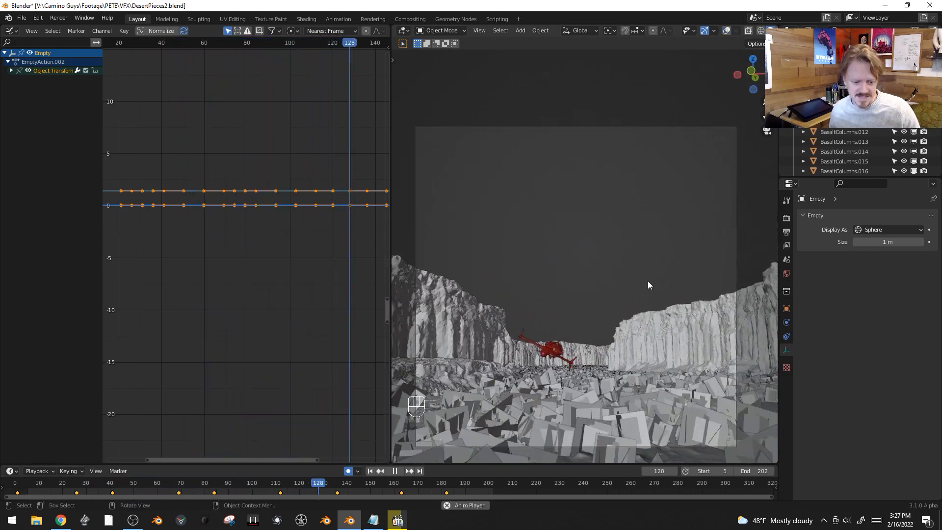
key(space)
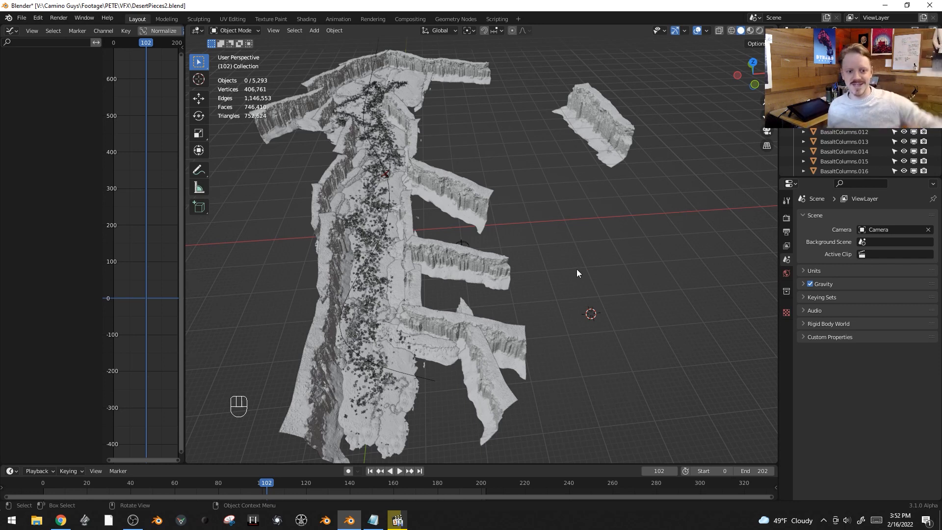
- Add a plane in top view beside the canyon and move it diagonally away from the 3D cursor
key(KP_7)
scroll(621, 281, up, 4)
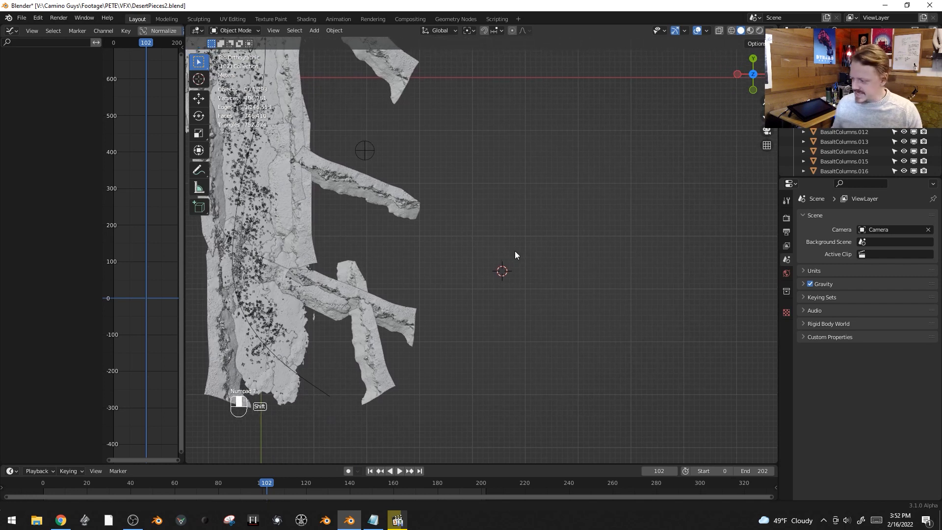
key(shift+a)
click(570, 178)
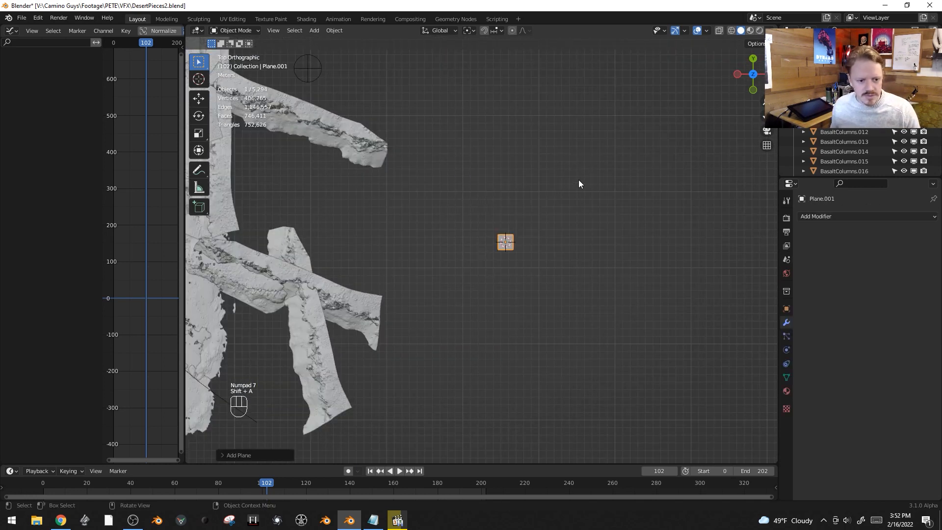
scroll(560, 246, up, 2)
shift+middle_drag(561, 248, 490, 247)
scroll(490, 254, up, 4)
key(g)
click(441, 204)
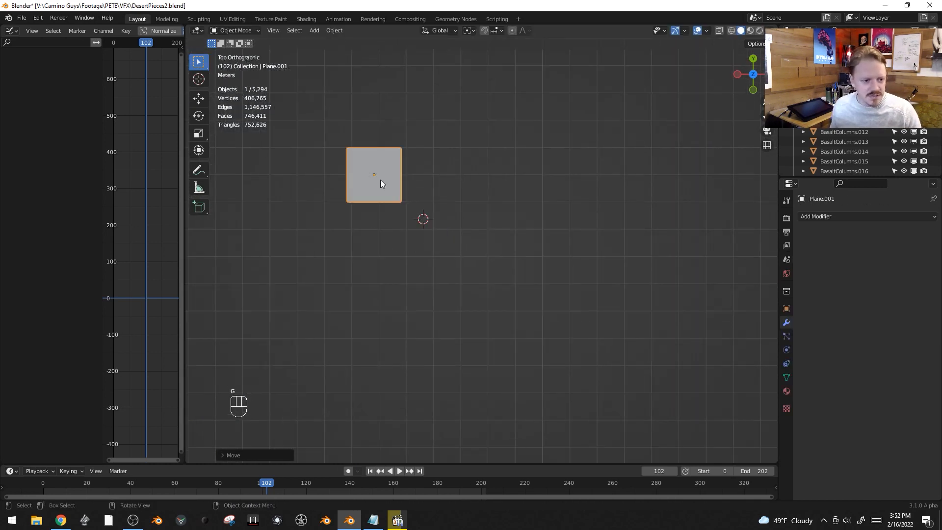
- Move the plane's mesh in Edit Mode so its upper-left corner sits near the object origin
shift+middle_drag(373, 172, 455, 231)
scroll(456, 231, up, 2)
key(r)
right_click(455, 208)
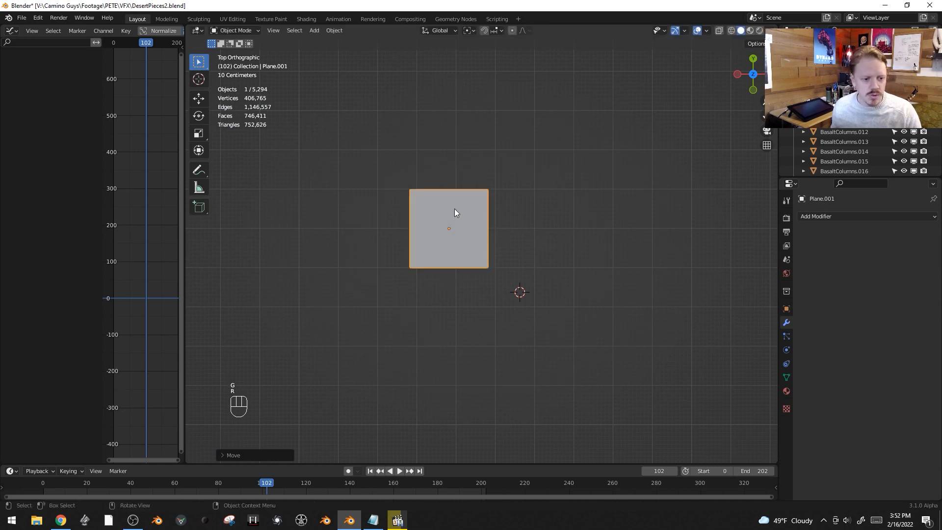
key(Tab)
scroll(450, 212, up, 1)
key(g)
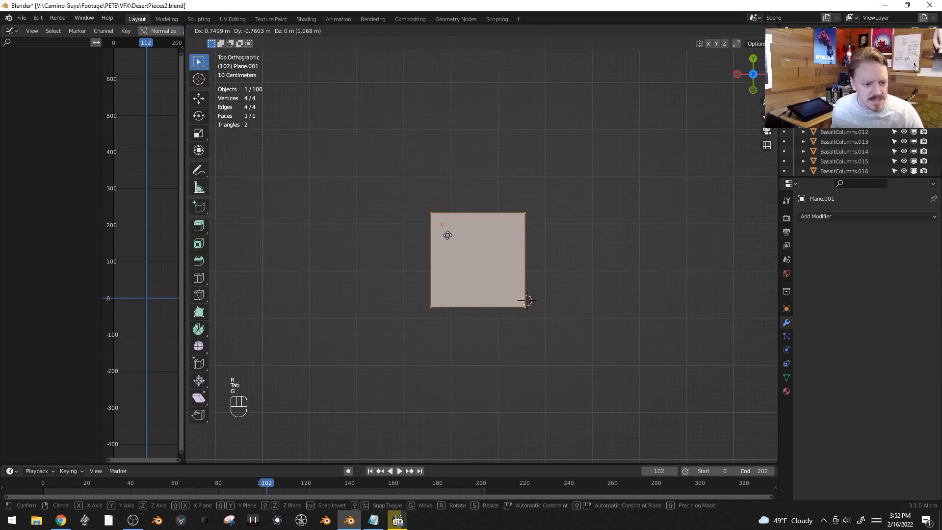
click(560, 348)
- Delete the plane's two right-hand vertices to leave a single vertical edge
key(alt+a)
key(b)
drag(619, 146, 517, 391)
key(x)
click(570, 129)
- Move the edge's lower vertex about 7.2 m along negative Y to lengthen the line
click(445, 317)
key(g)
right_click(384, 358)
shift+middle_drag(490, 296, 483, 146)
scroll(481, 117, down, 3)
key(g)
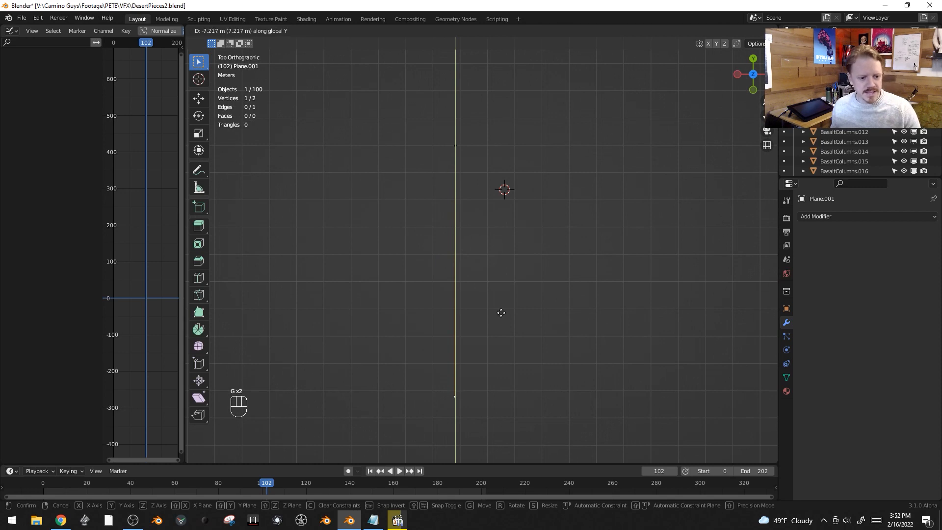
ctrl+click(501, 311)
- Subdivide the long edge with 44 evenly spaced loop cuts, without sliding them
key(ctrl+r)
scroll(455, 254, up, 16)
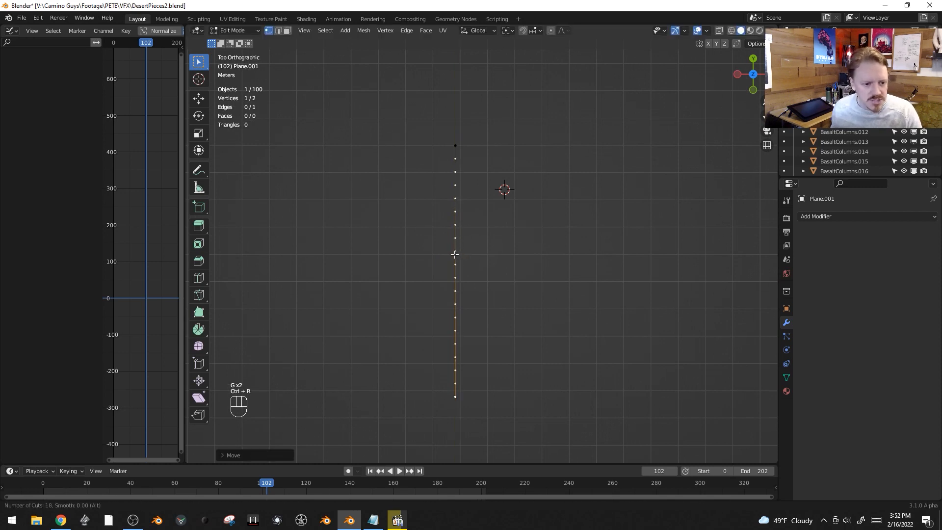
scroll(455, 254, up, 4)
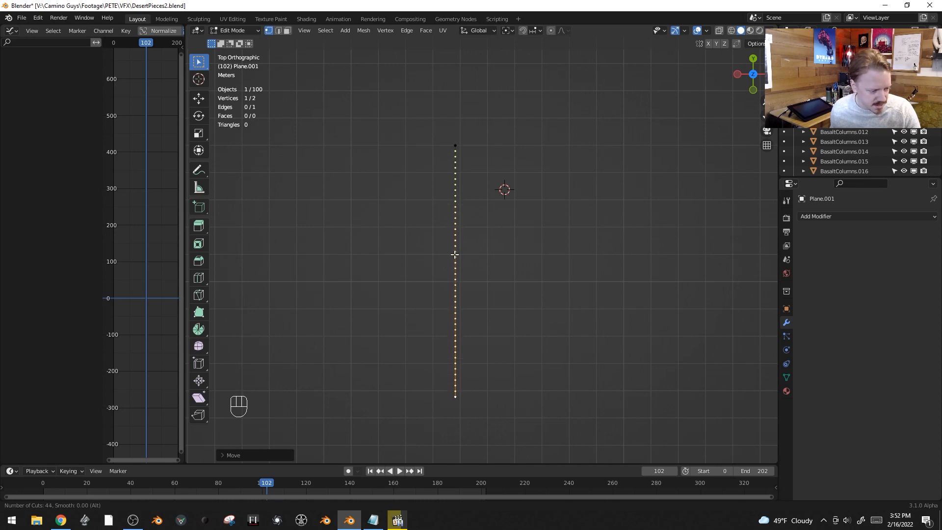
click(455, 254)
right_click(455, 255)
- Create a vertex group named Attachpoiine and assign the line's end vertex near the origin to it
middle_drag(455, 254, 512, 229)
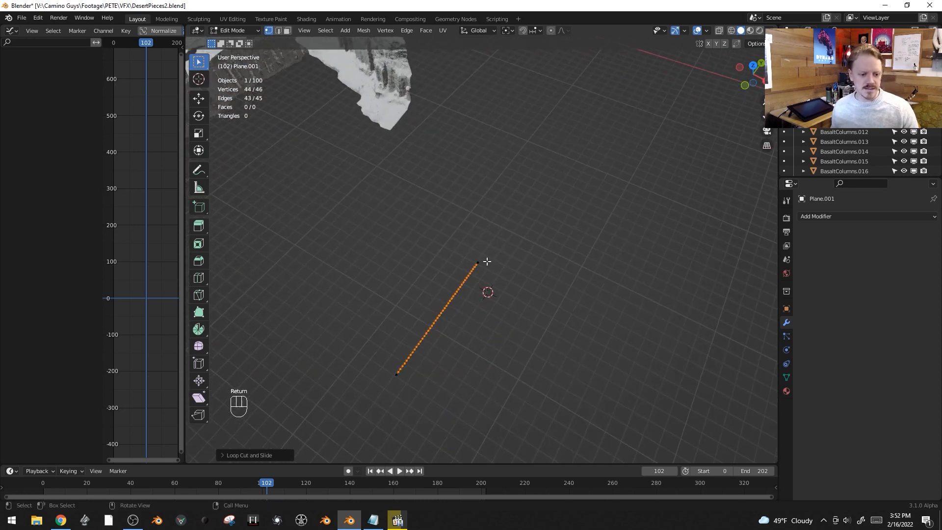
click(481, 263)
key(KP_Decimal)
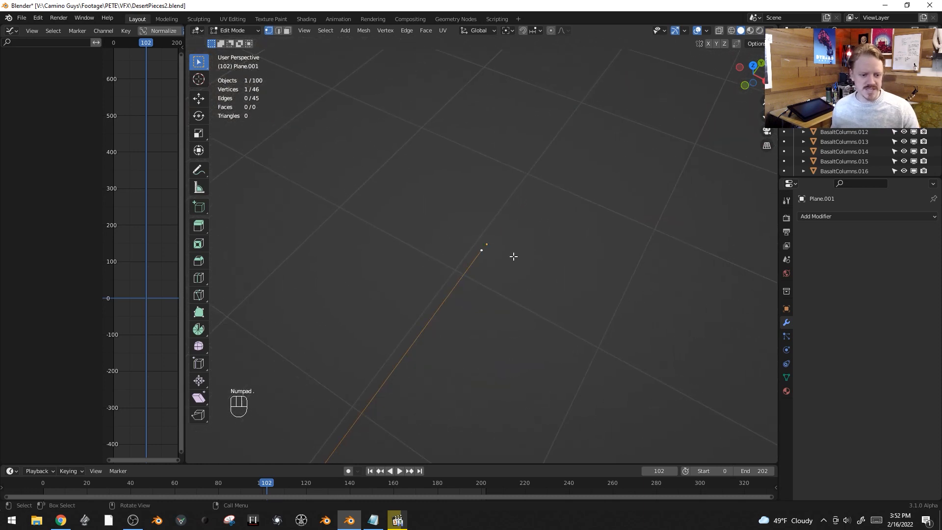
middle_drag(513, 256, 480, 263)
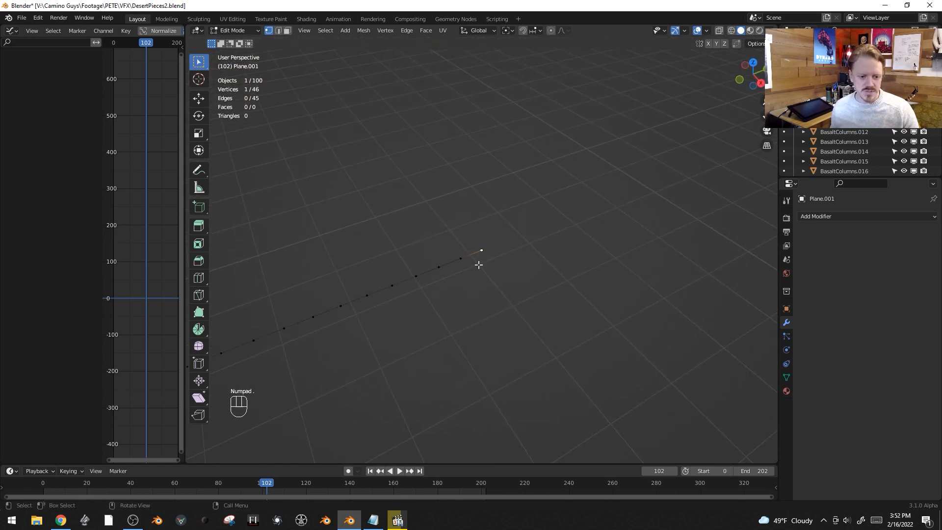
click(787, 379)
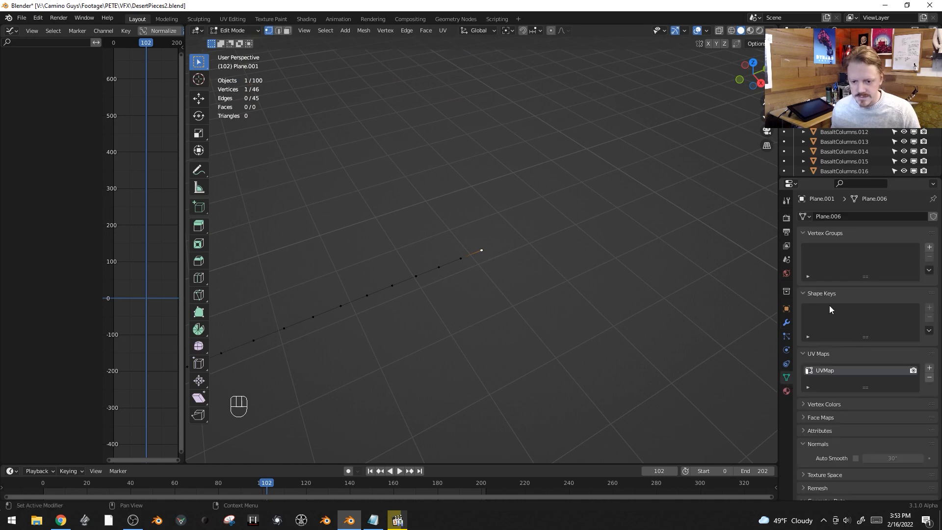
click(928, 248)
double_click(832, 250)
text(Attachpoiine)
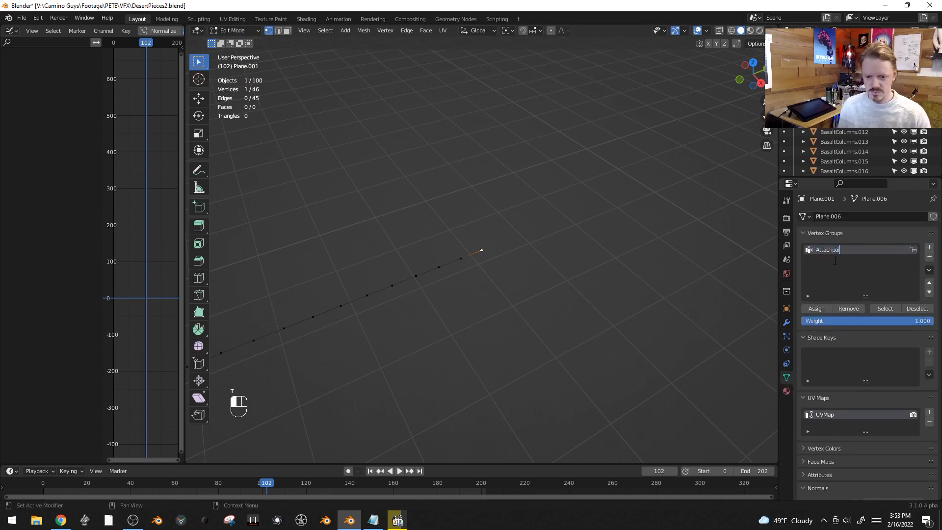
click(812, 311)
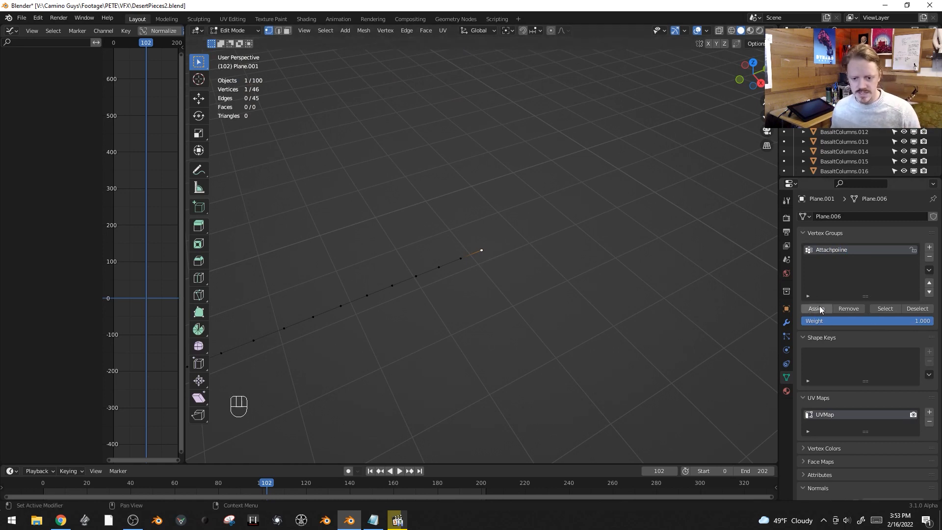
- Return to Object Mode and add a Skin modifier to the subdivided line
key(Tab)
shift+middle_drag(531, 269, 607, 187)
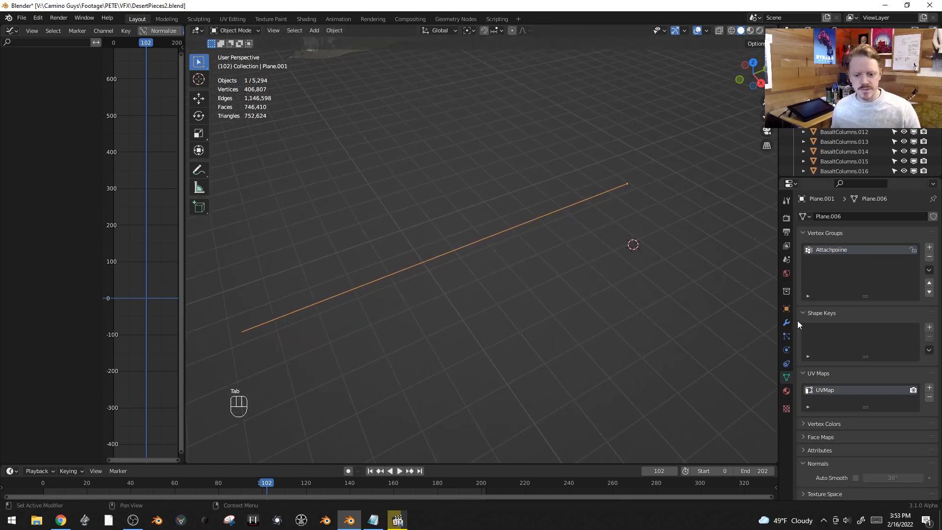
click(787, 324)
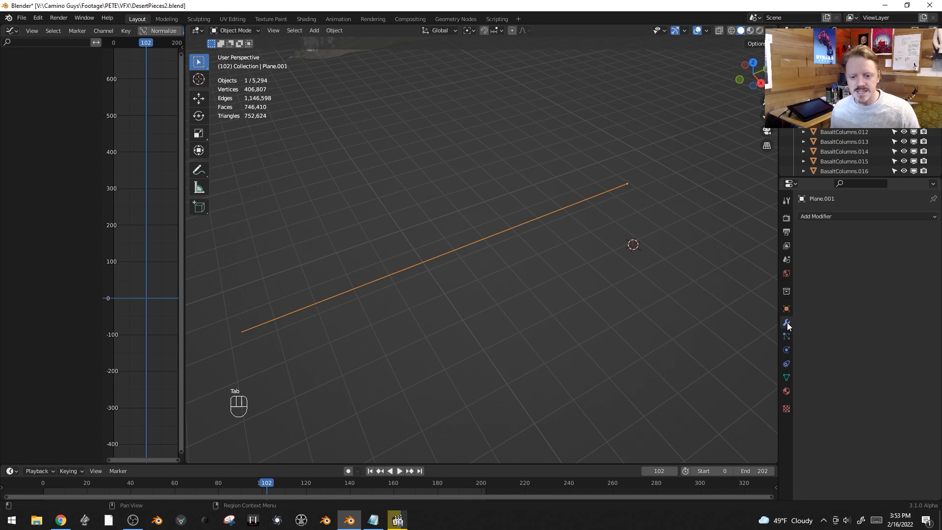
click(833, 217)
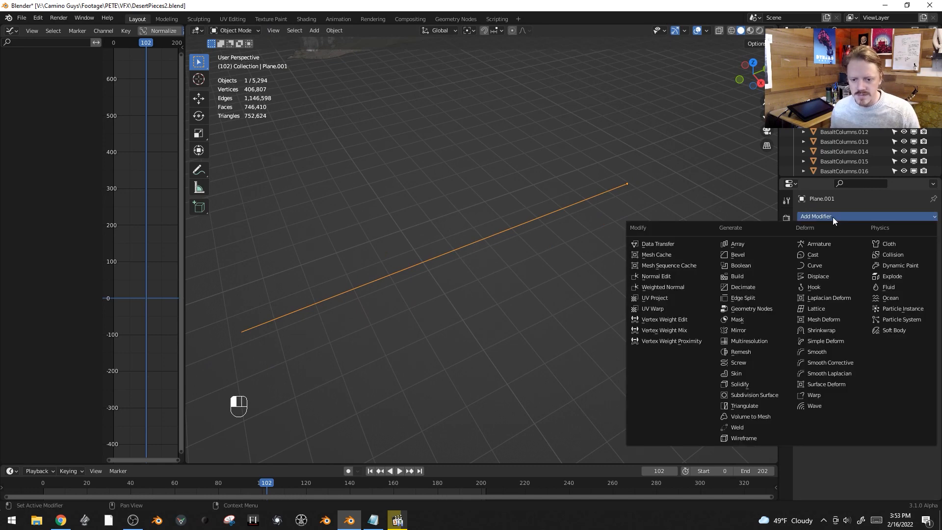
click(753, 369)
middle_drag(564, 311, 638, 282)
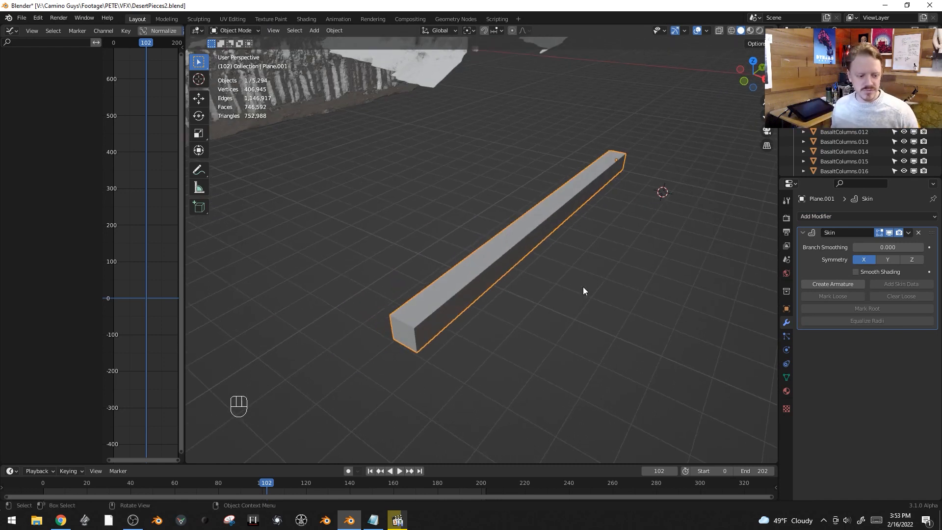
- Turn on X-ray and shrink the skin radius of all vertices to form a very thin strand
click(720, 31)
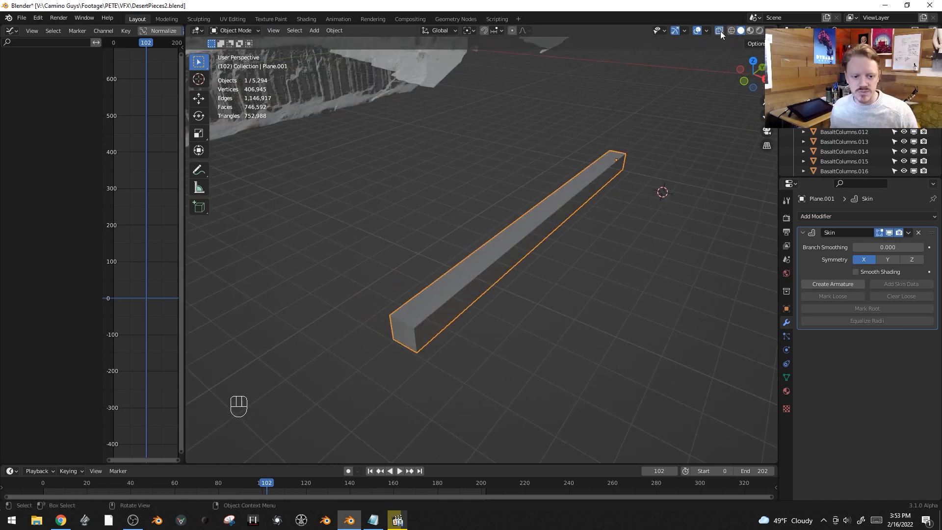
key(Tab)
key(a)
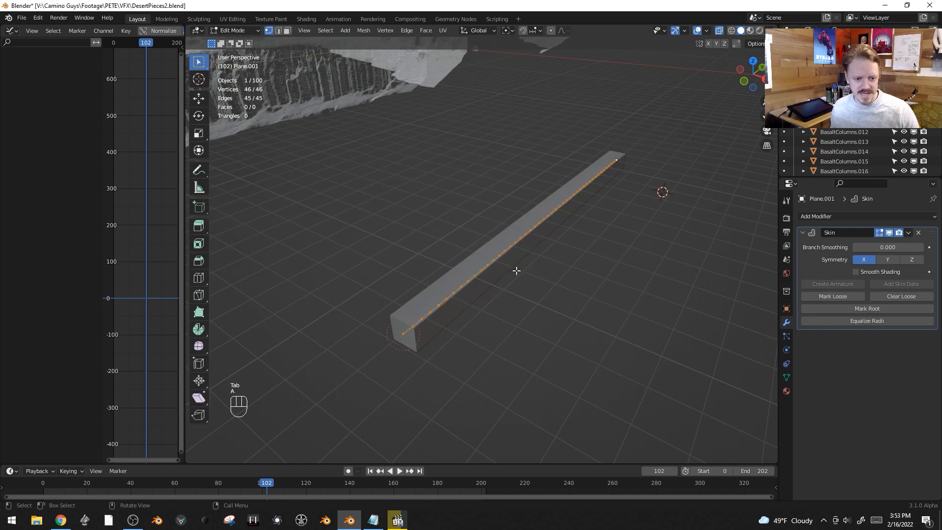
middle_drag(572, 211, 558, 227)
middle_drag(628, 251, 671, 143)
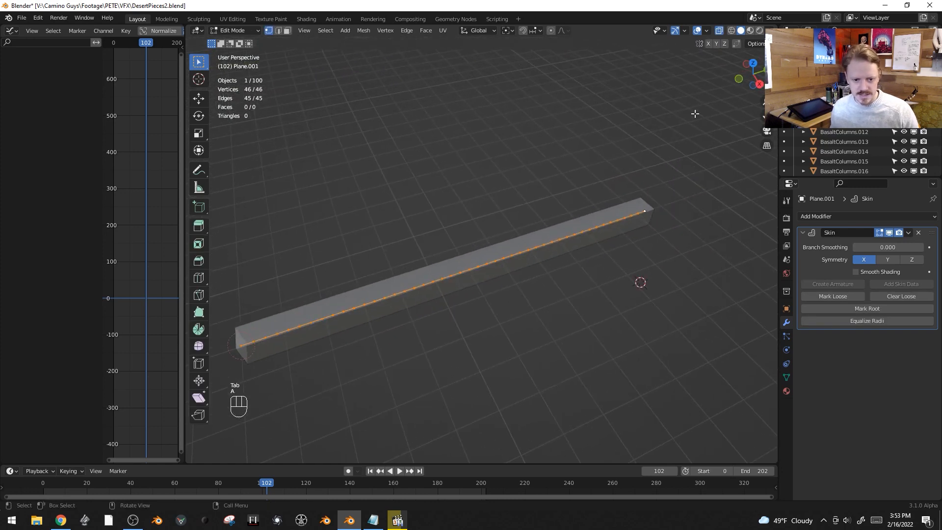
key(ctrl+a)
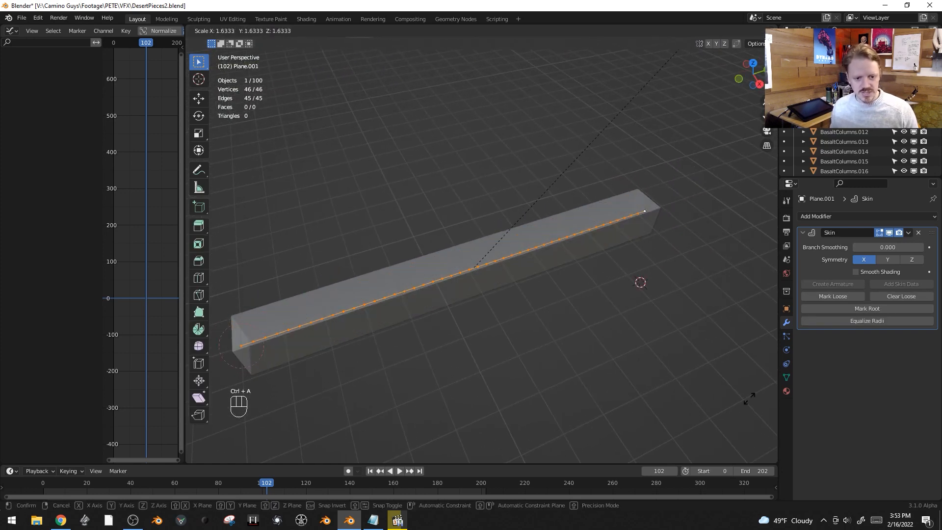
click(513, 202)
key(ctrl+a)
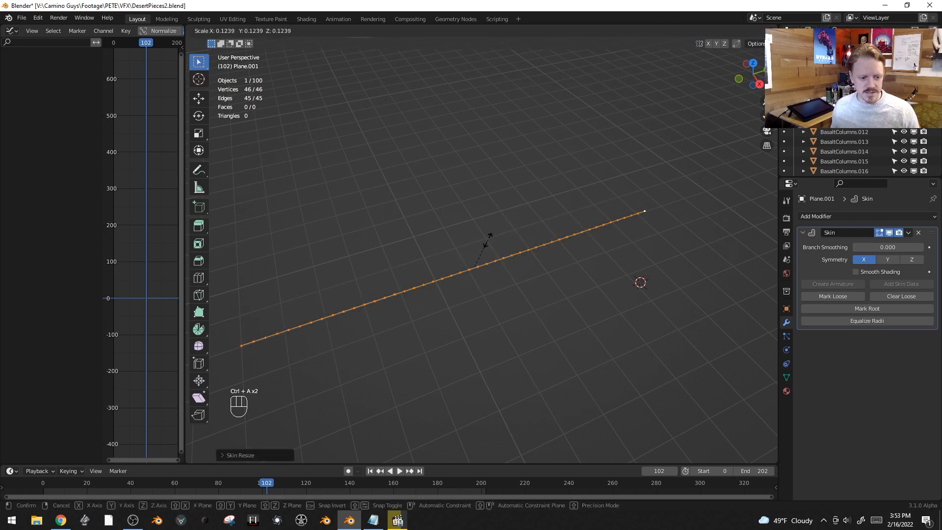
click(504, 220)
- Enlarge the skin radius at the attached end vertex with proportional editing, size 8.52, to taper the strand
click(647, 212)
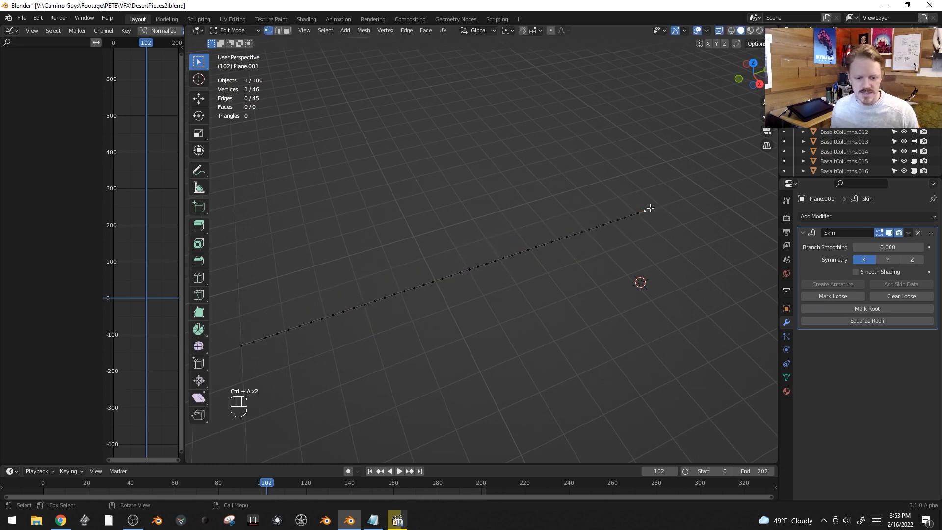
click(551, 31)
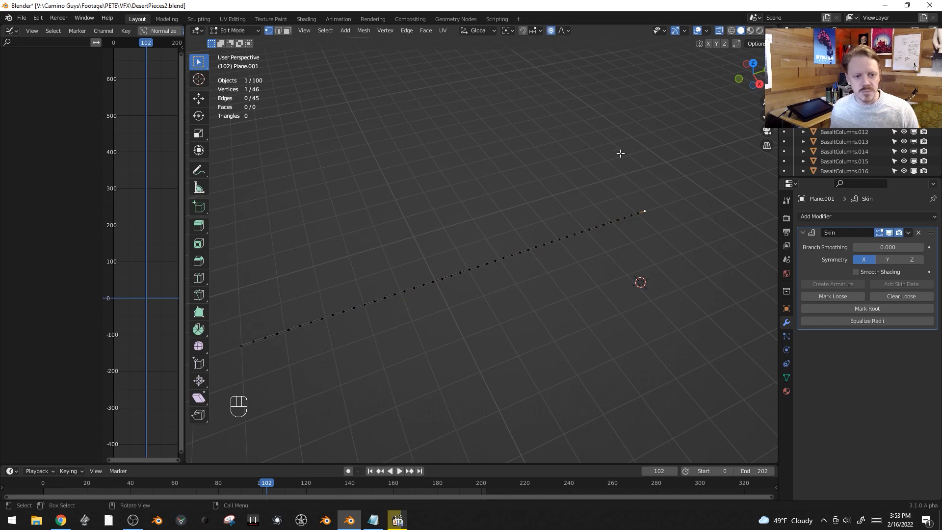
key(s)
right_click(676, 165)
key(ctrl+a)
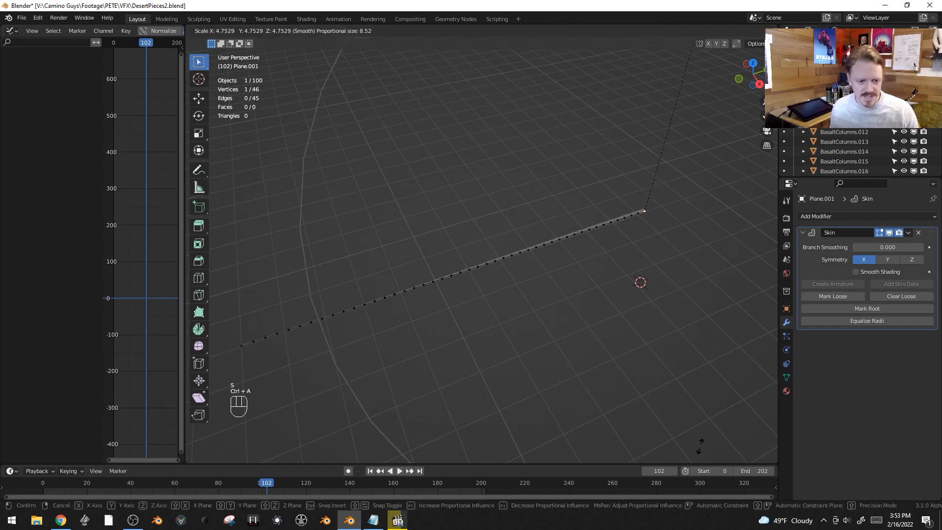
scroll(774, 269, down, 3)
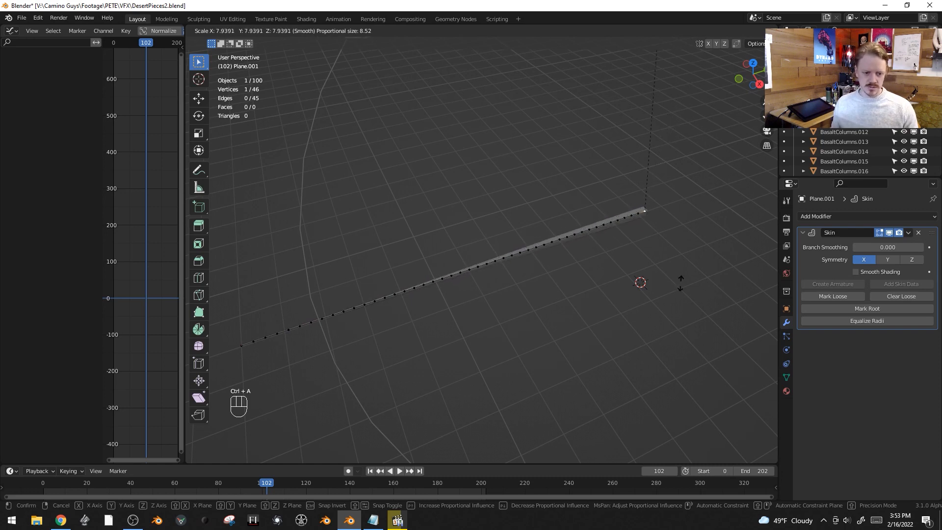
scroll(732, 427, up, 11)
scroll(730, 431, down, 10)
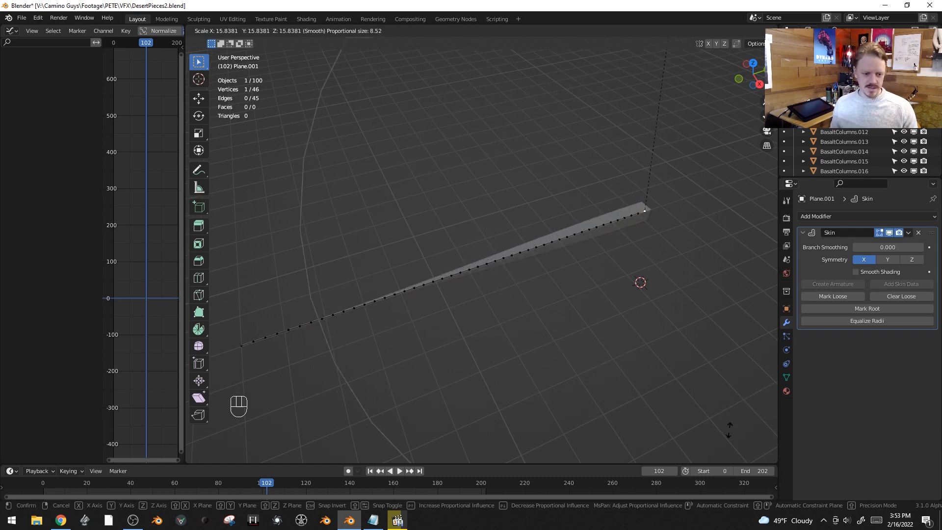
click(681, 361)
- Leave Edit Mode and enable Smooth Shading in the strand's Skin modifier
key(Tab)
key(alt+a)
click(607, 223)
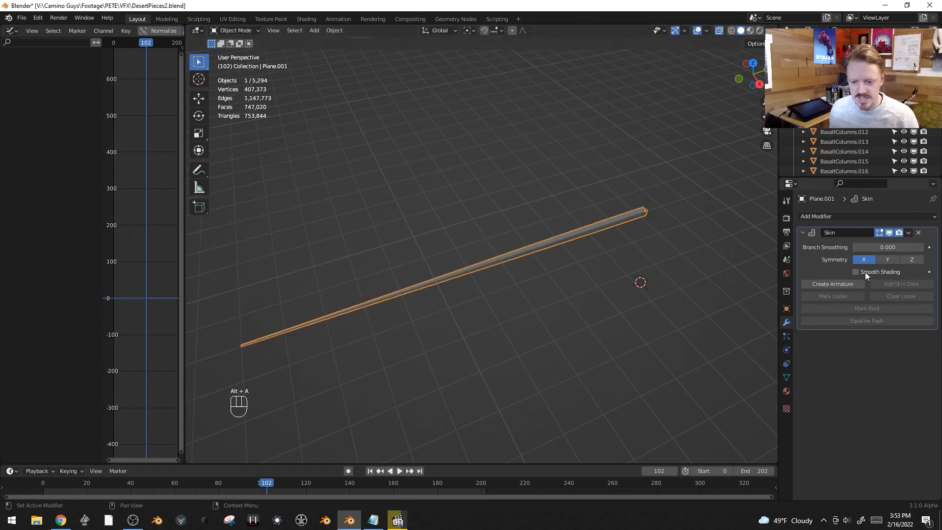
key(alt+a)
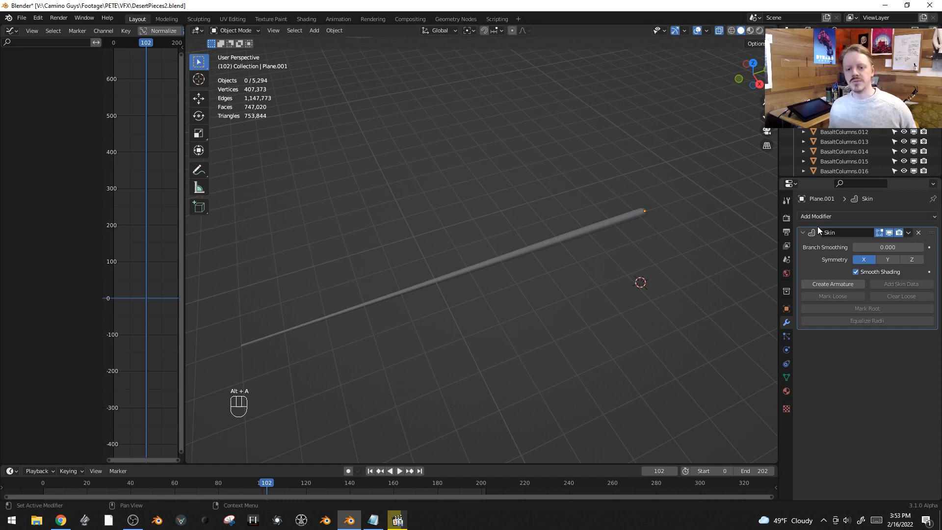
- Add Cloth physics to the tapered strand, play a short test of the simulation and return to frame 0
click(826, 217)
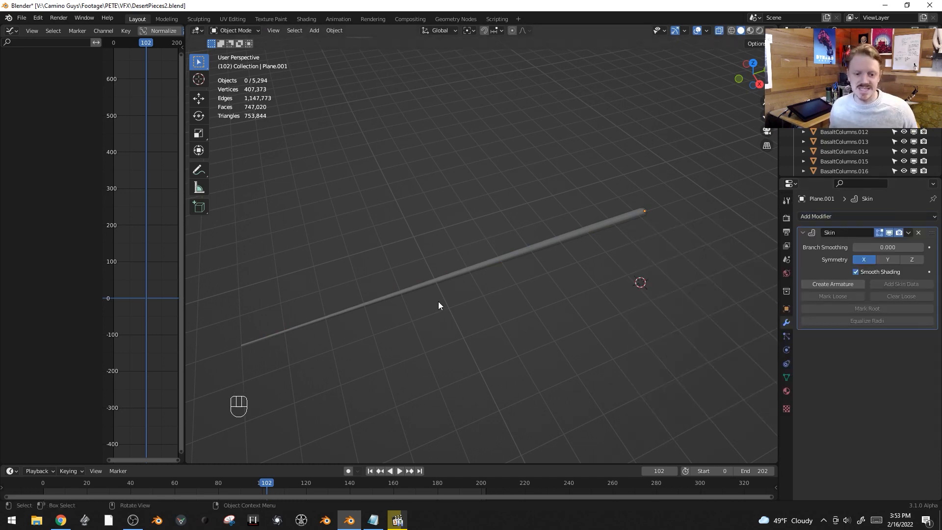
click(500, 260)
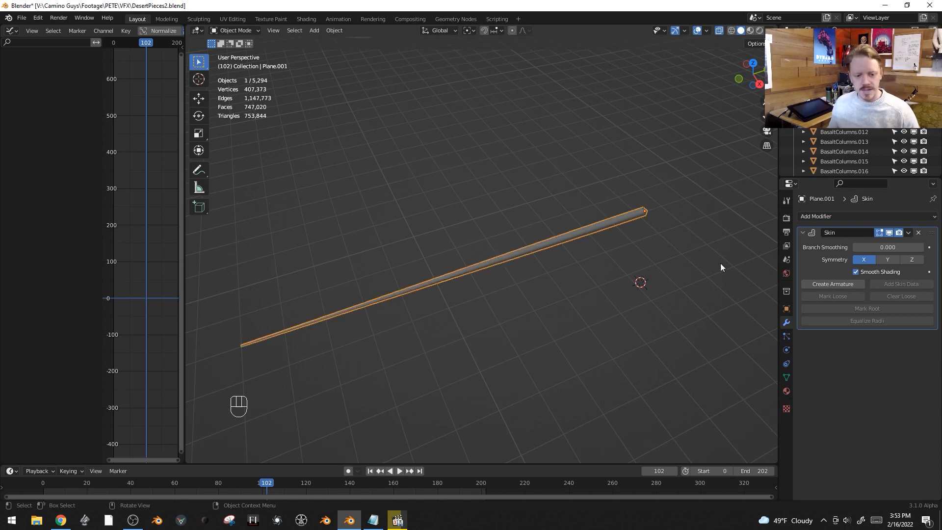
click(788, 351)
click(837, 238)
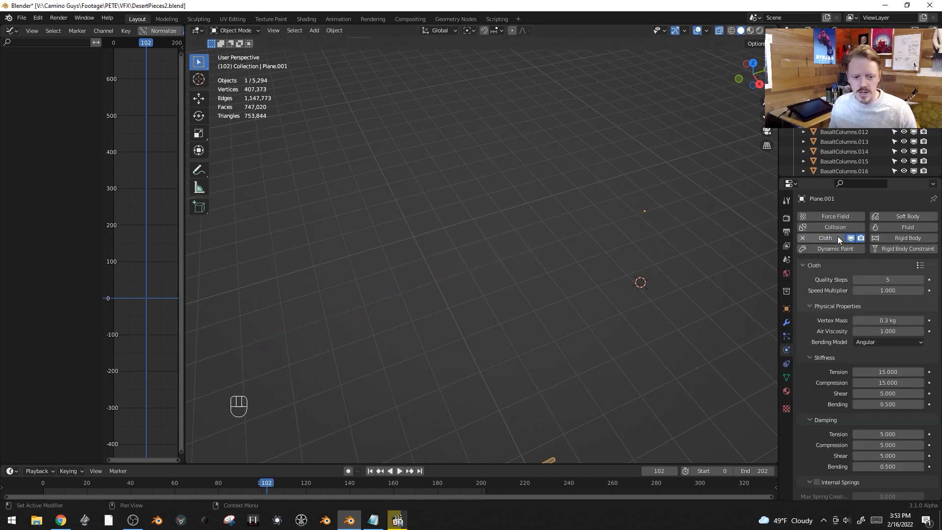
key(space)
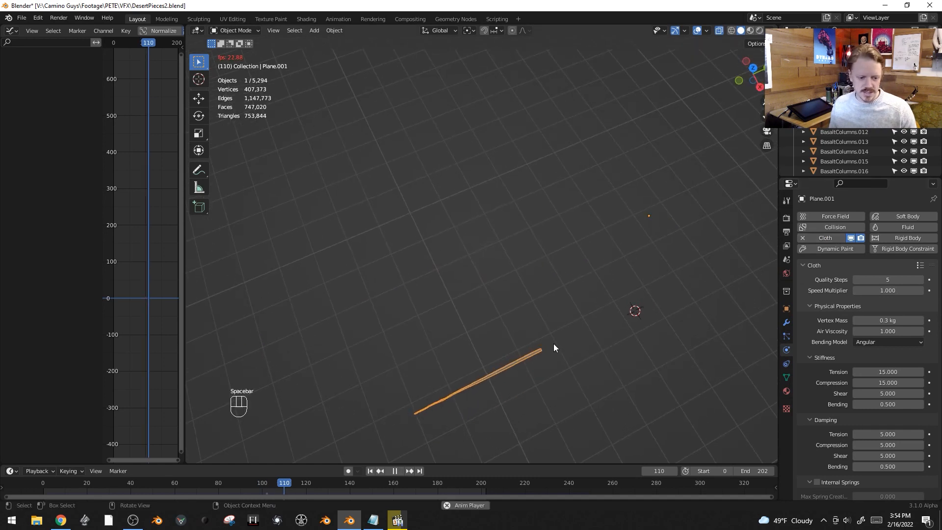
key(space)
click(41, 485)
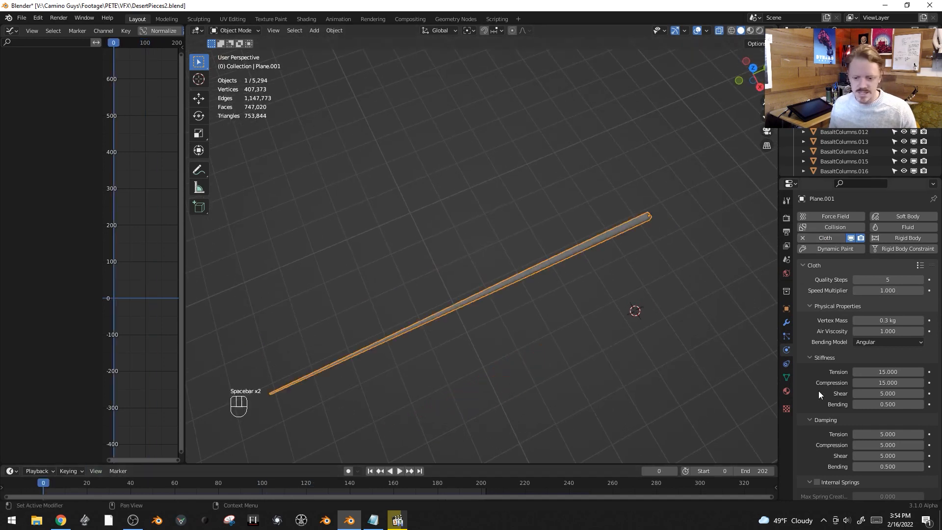
- Set the cloth's Pin Group to Attachpoiine and play the simulation from frame 0
scroll(798, 393, down, 15)
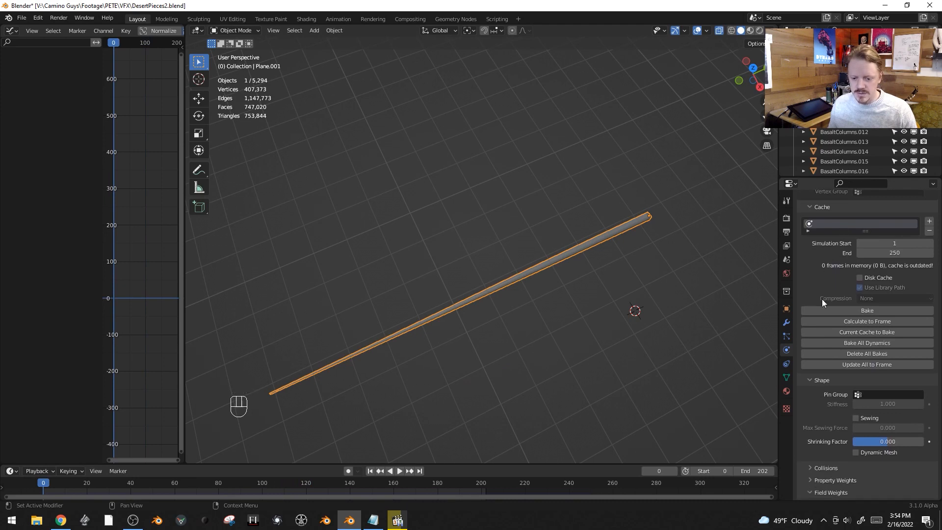
click(886, 394)
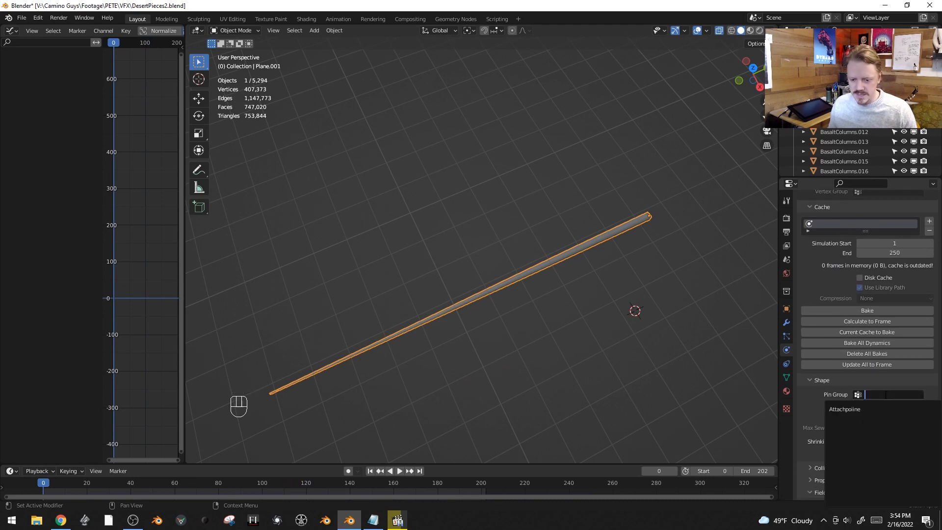
click(864, 410)
key(space)
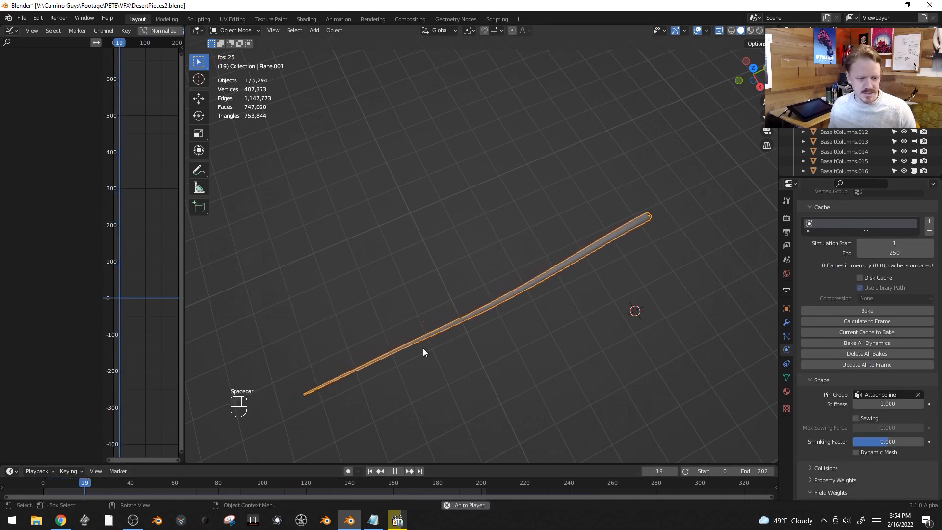
- Orbit around the strand while its pinned cloth simulation plays, and stop playback near frame 122
middle_drag(608, 326, 623, 244)
middle_drag(614, 205, 649, 222)
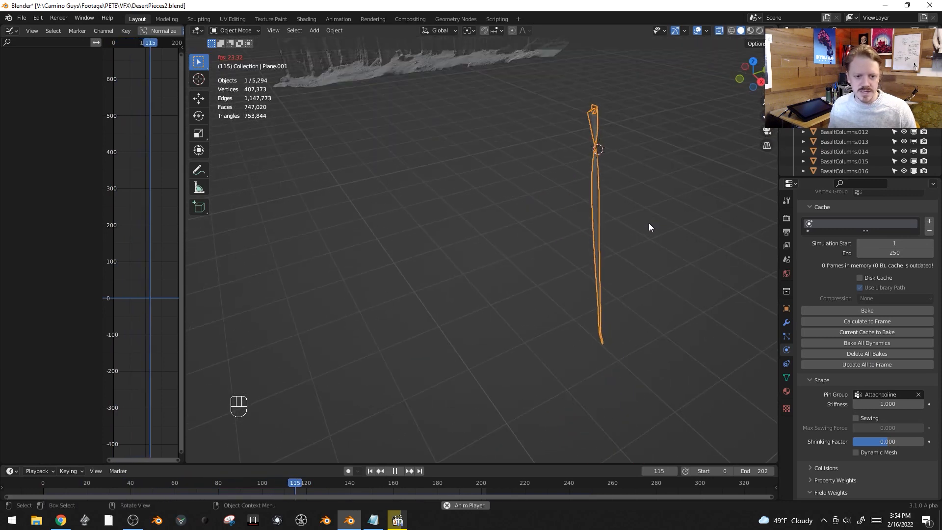
key(space)
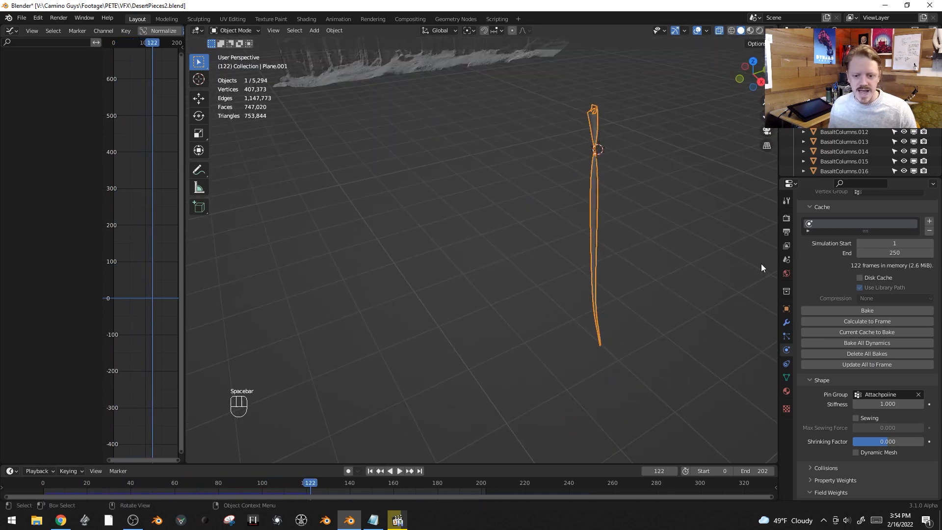
- Move the Cloth modifier above the Skin modifier, replay the strand's simulation from frame 0 and stop it
click(785, 322)
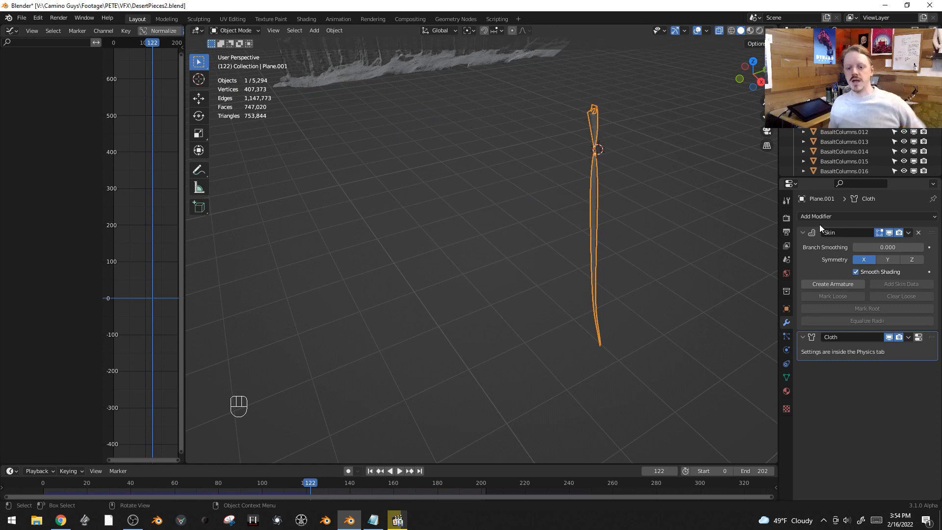
drag(934, 340, 932, 232)
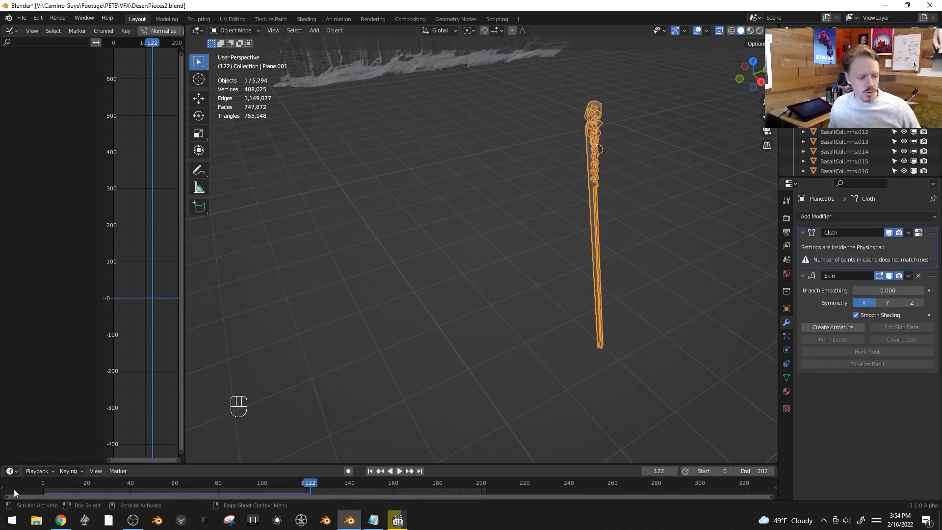
click(36, 482)
key(space)
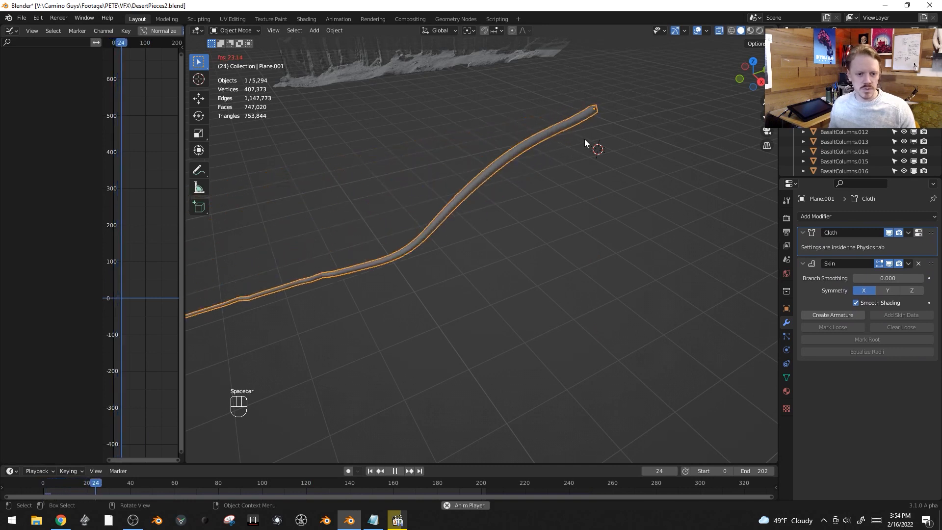
scroll(571, 252, down, 3)
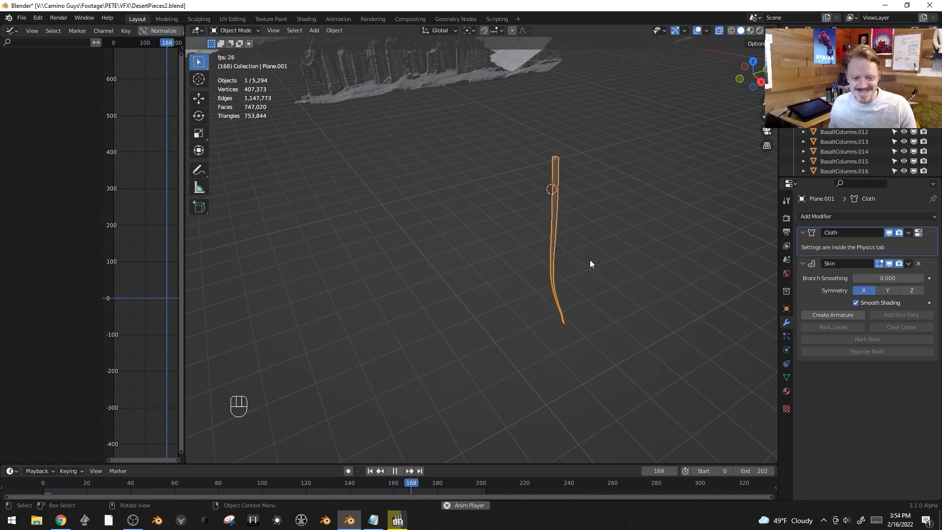
key(space)
- Turn off X-ray display and examine the strand alongside the whole canyon
middle_drag(590, 255, 487, 302)
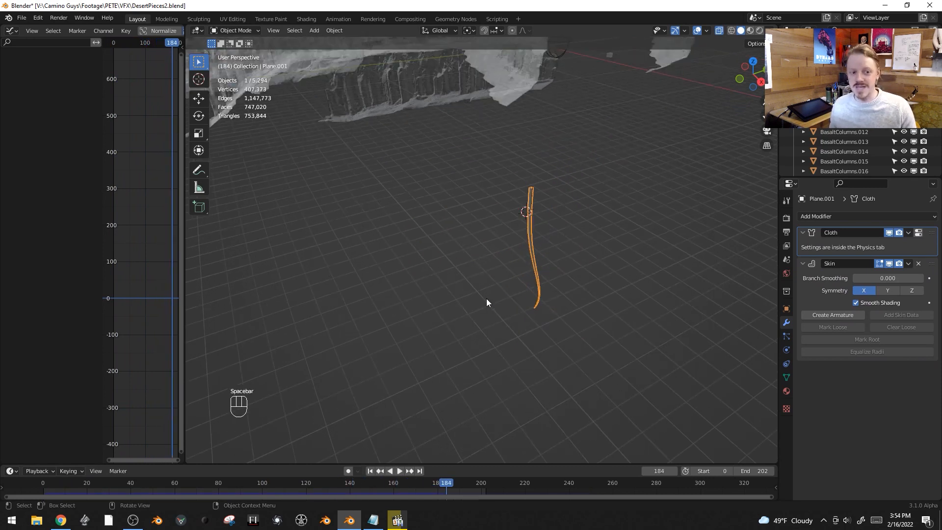
scroll(487, 298, down, 5)
key(alt+z)
shift+middle_drag(506, 189, 474, 365)
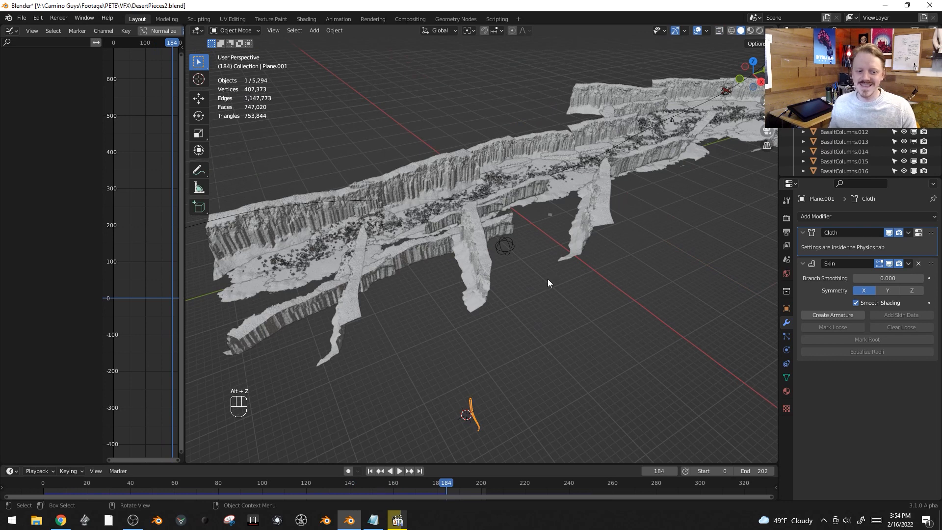
shift+middle_drag(547, 279, 576, 194)
key(alt+z)
scroll(556, 292, up, 3)
key(alt+z)
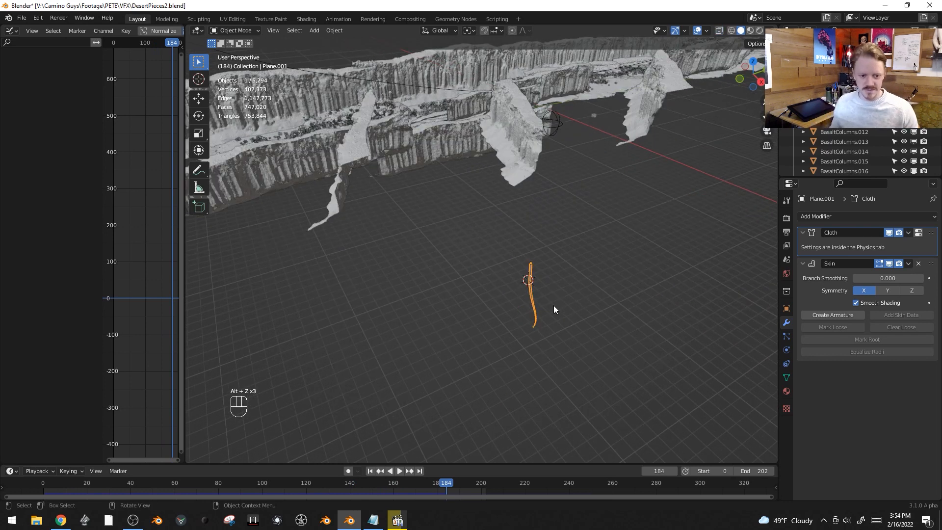
middle_drag(554, 305, 556, 340)
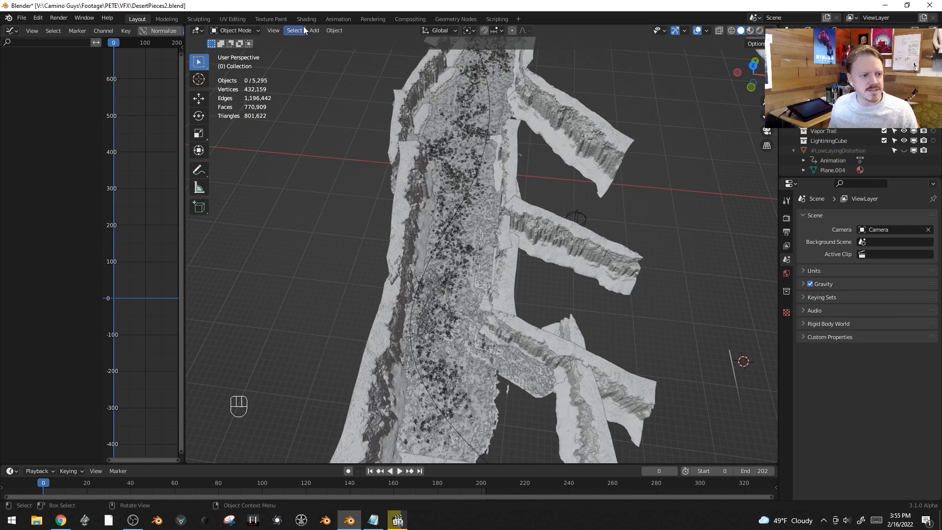
- Select all empties by type, isolate them in local view to inspect their physics settings, and return to the full scene
click(303, 30)
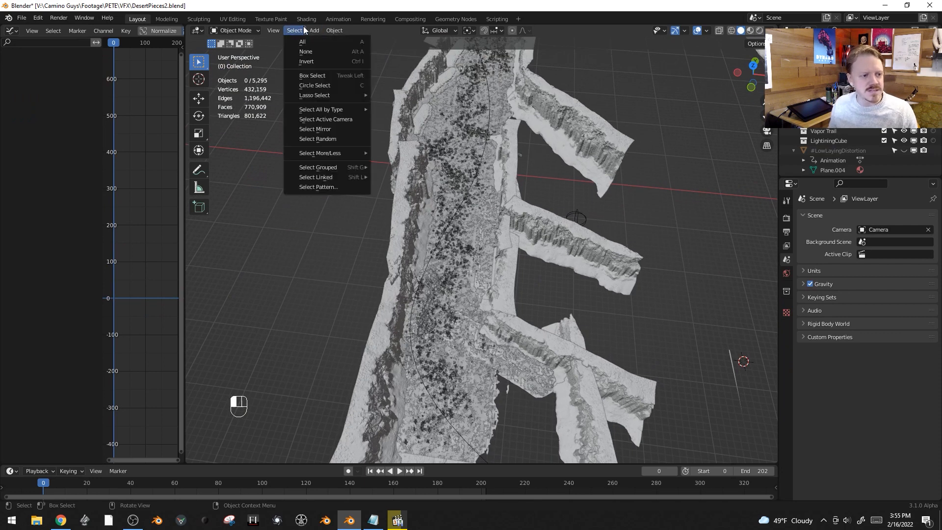
mouse_move(331, 109)
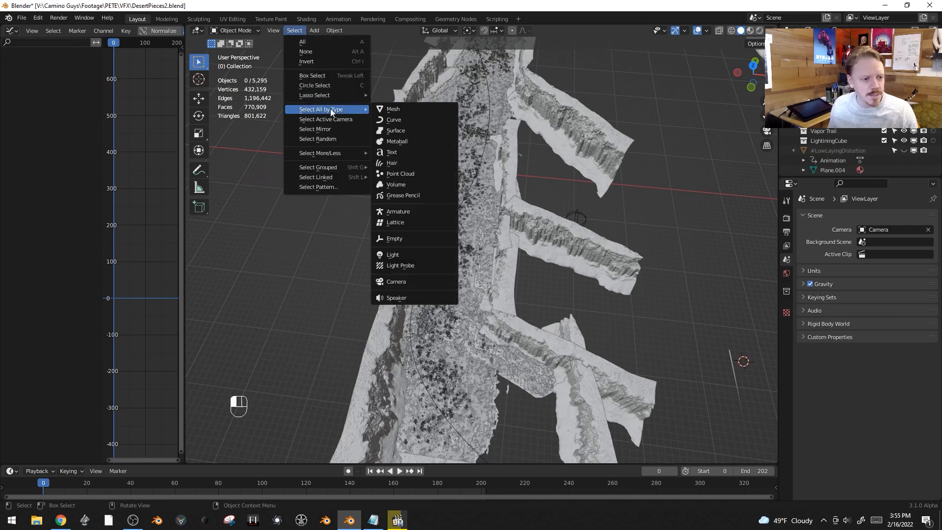
click(421, 238)
scroll(556, 267, down, 3)
key(KP_Divide)
mouse_move(555, 267)
middle_down()
mouse_move(520, 212)
mouse_move(551, 269)
middle_up()
click(554, 269)
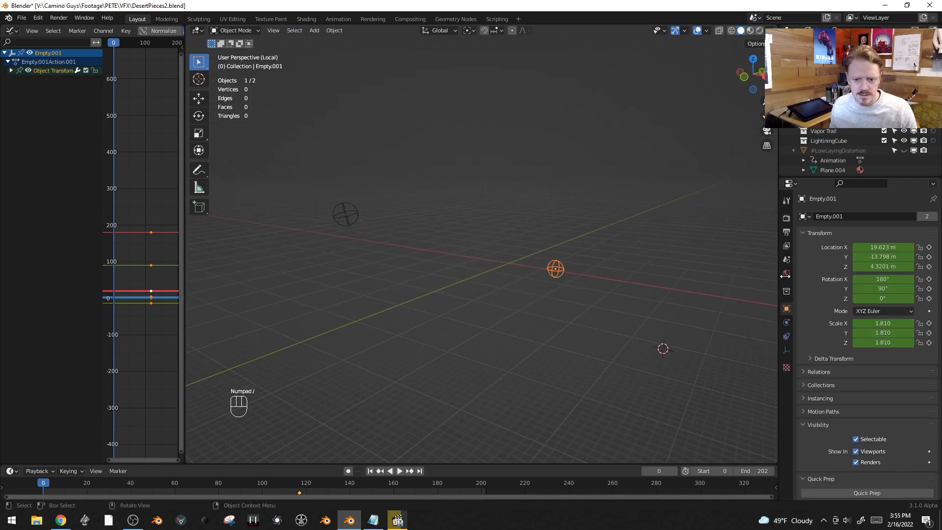
click(786, 322)
click(351, 224)
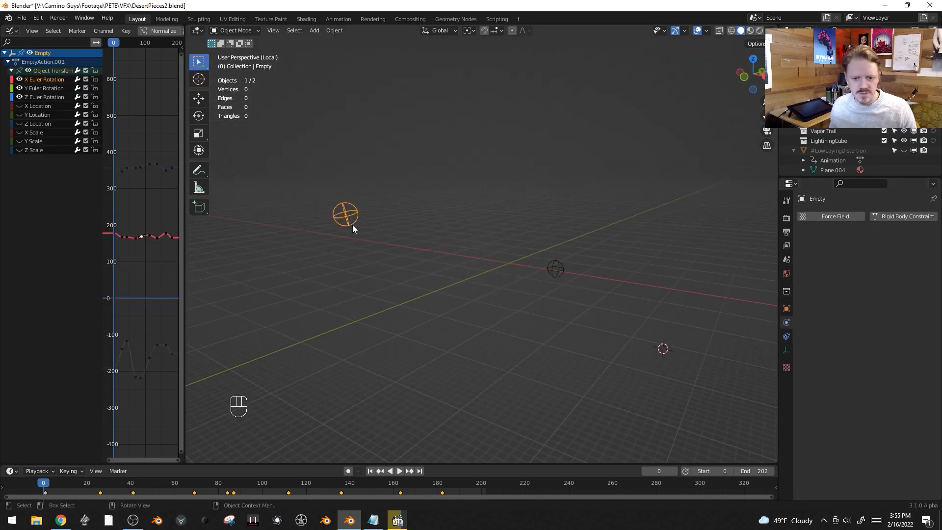
click(557, 269)
key(KP_Divide)
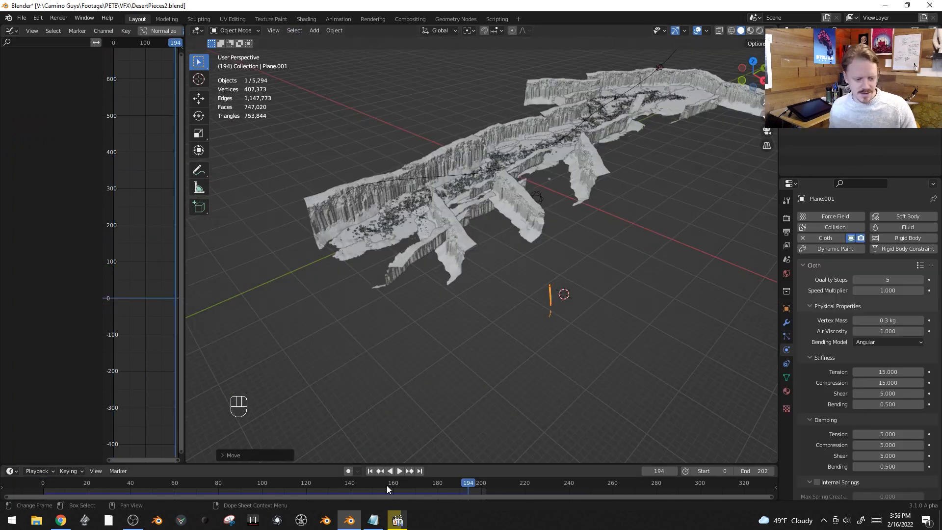
- Return to frame 0 and, in top view, move the strand from beside the canyon to just behind the ship
drag(387, 485, 43, 483)
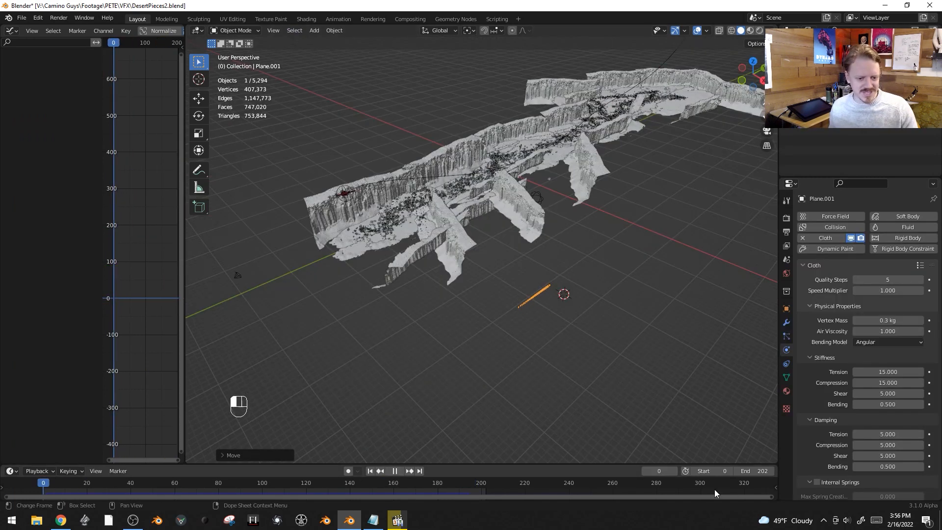
key(KP_7)
key(g)
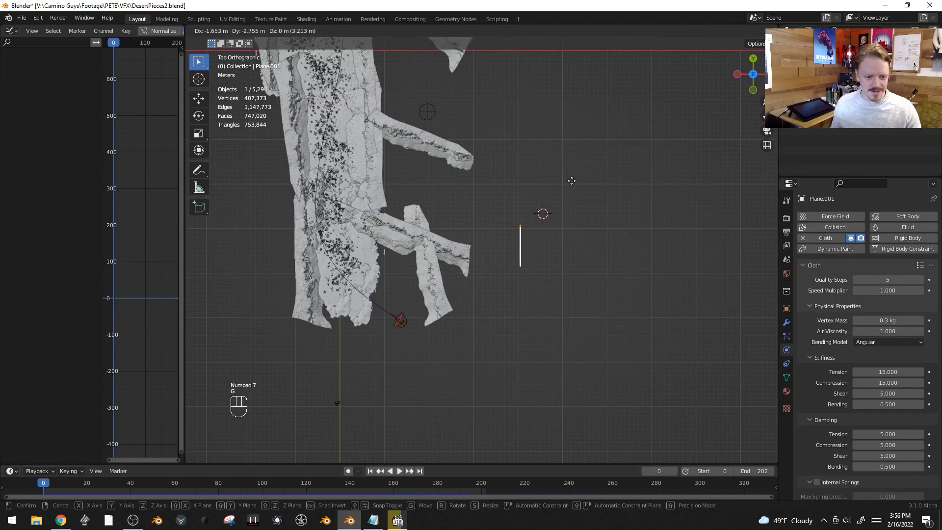
click(436, 284)
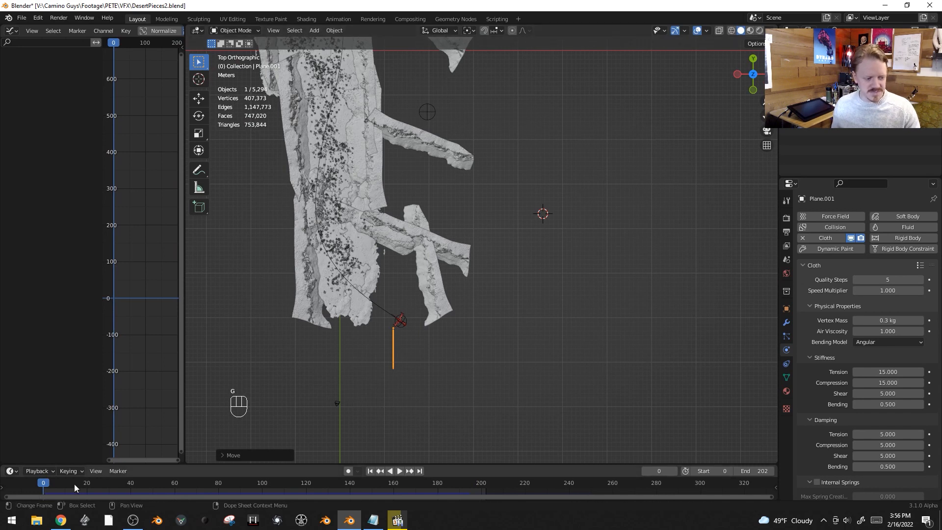
- Rotate the strand in top view until it runs parallel to the ship's body and trails backward
scroll(434, 348, up, 4)
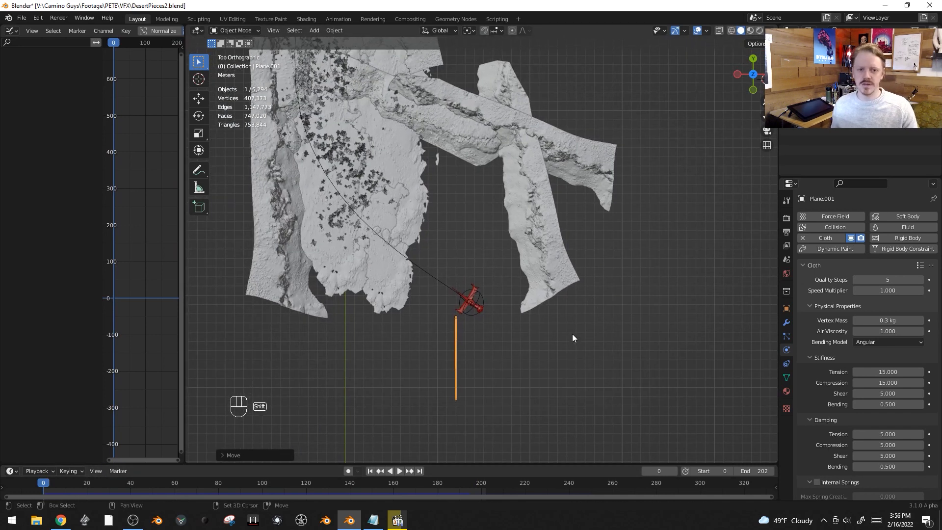
shift+middle_drag(572, 334, 585, 284)
scroll(585, 284, up, 3)
key(r)
click(525, 234)
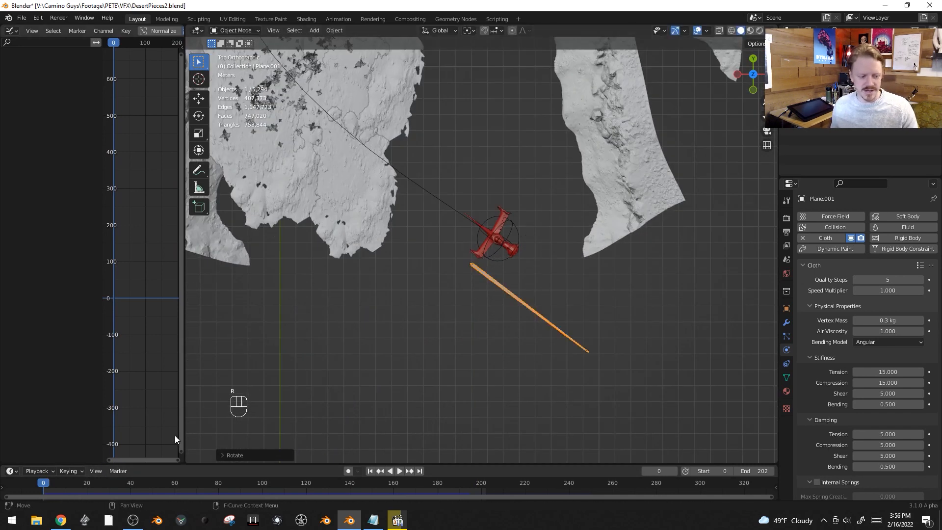
- Move the strand's thick end to the ship's wing tip and raise it along Z to the ship's height
scroll(452, 319, up, 5)
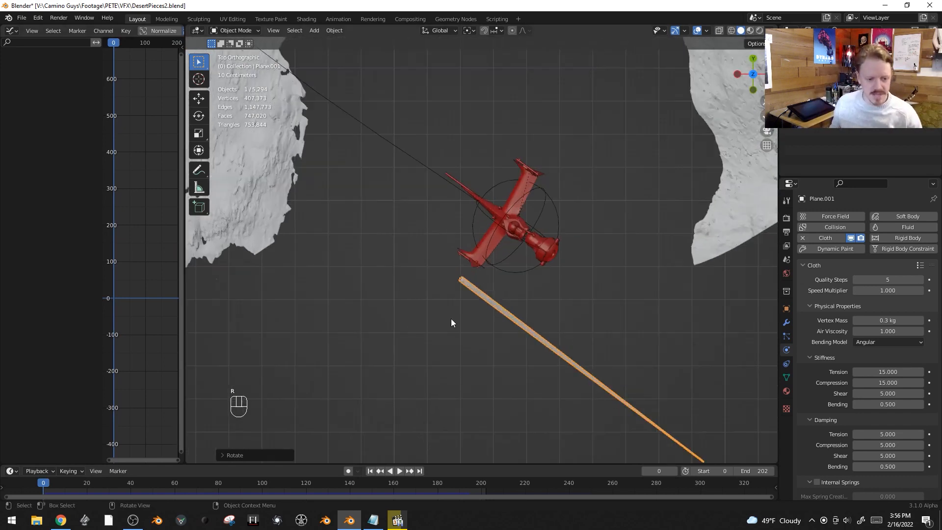
key(g)
click(533, 276)
middle_drag(535, 277, 589, 189)
scroll(571, 299, down, 7)
key(g)
key(z)
click(542, 221)
key(KP_Decimal)
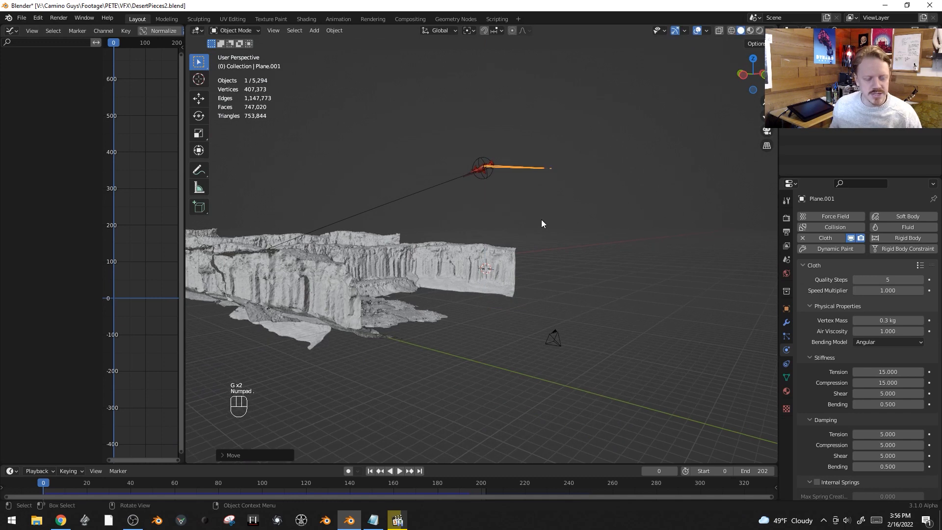
shift+middle_drag(429, 229, 594, 211)
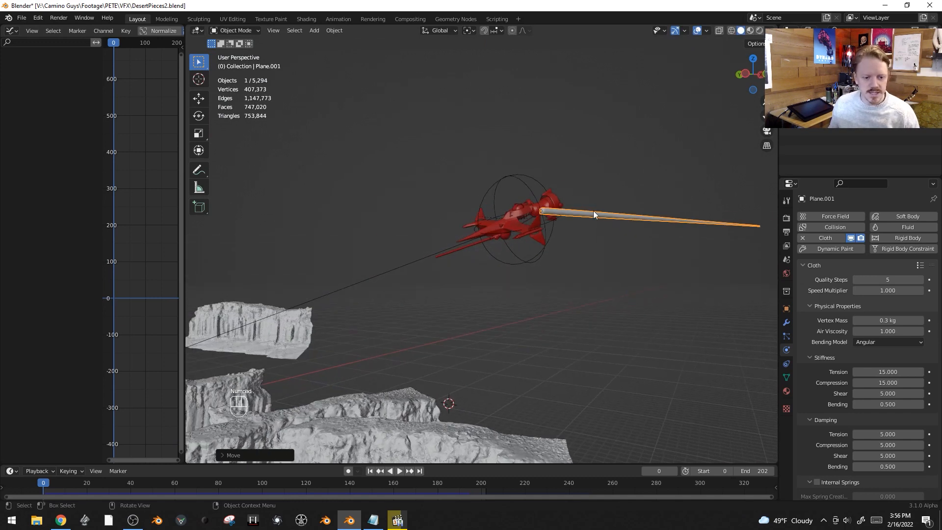
- Copy the ship body's rotation onto the strand
shift+click(511, 227)
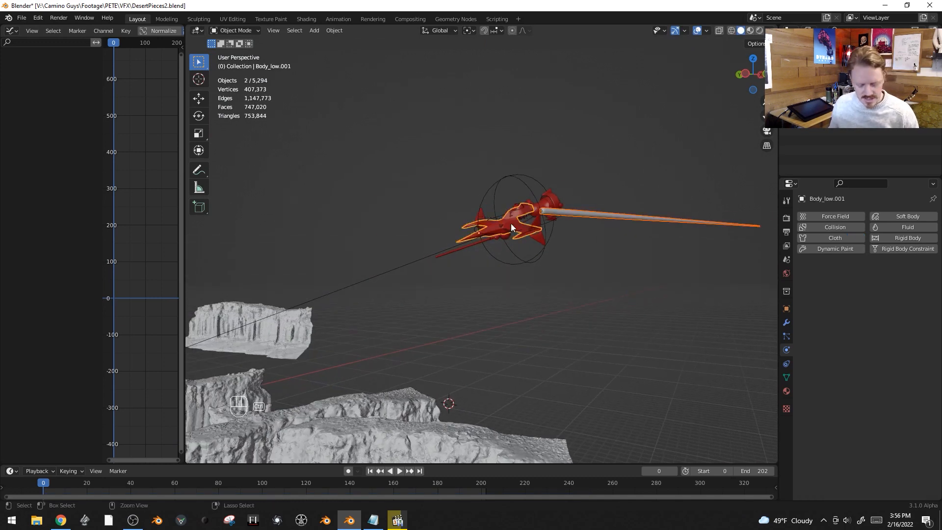
key(ctrl+c)
click(499, 243)
middle_drag(499, 243, 455, 248)
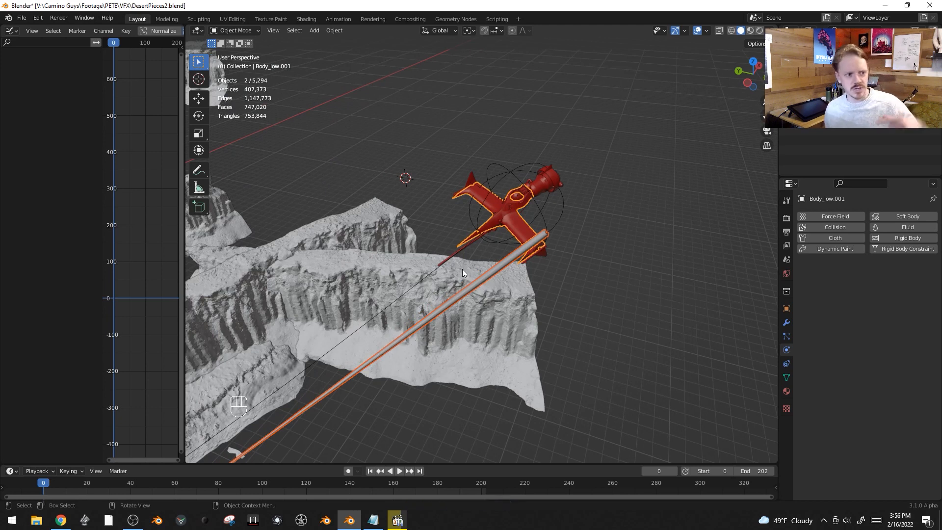
- Rotate the strand 180 degrees about its local X axis so it trails behind the ship
click(436, 320)
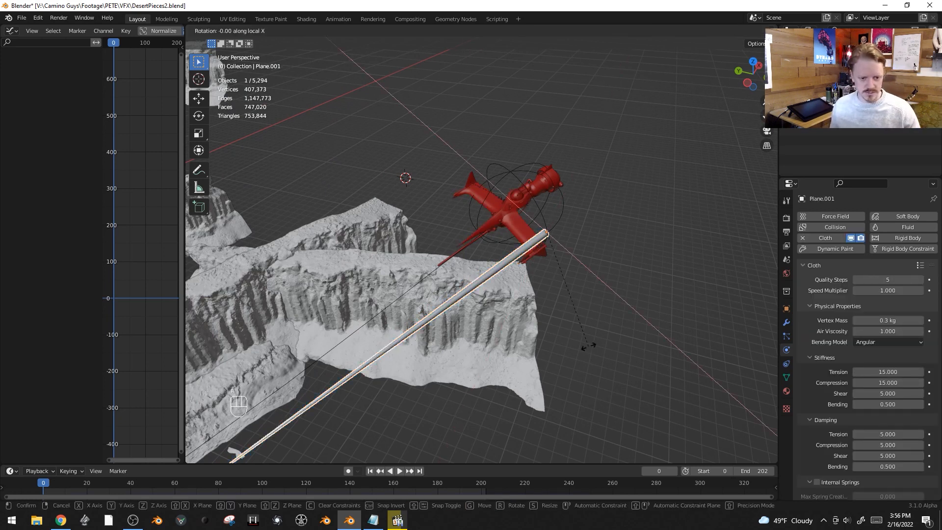
key(r)
key(x)
key(x)
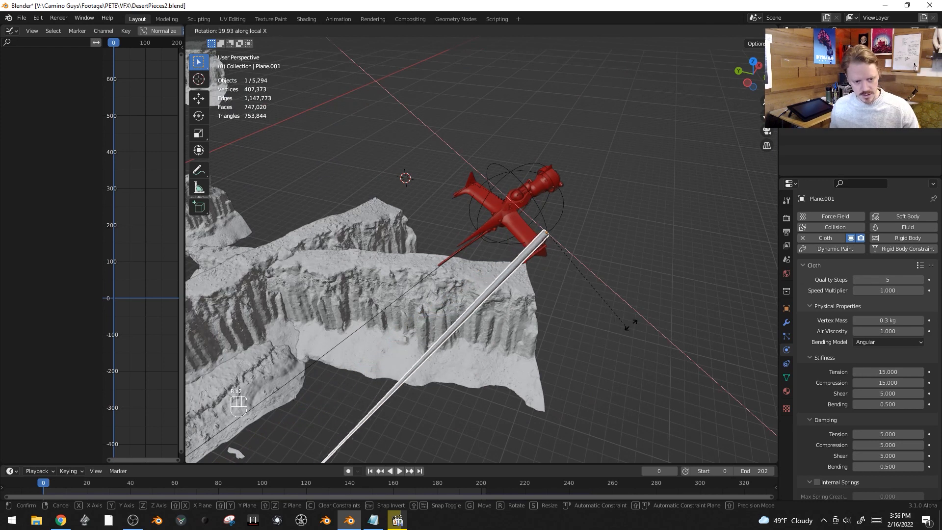
text(180)
click(642, 301)
- Scale the strand down and reposition its thick end on the ship's wing tip
key(s)
click(656, 322)
key(KP_7)
key(g)
click(558, 317)
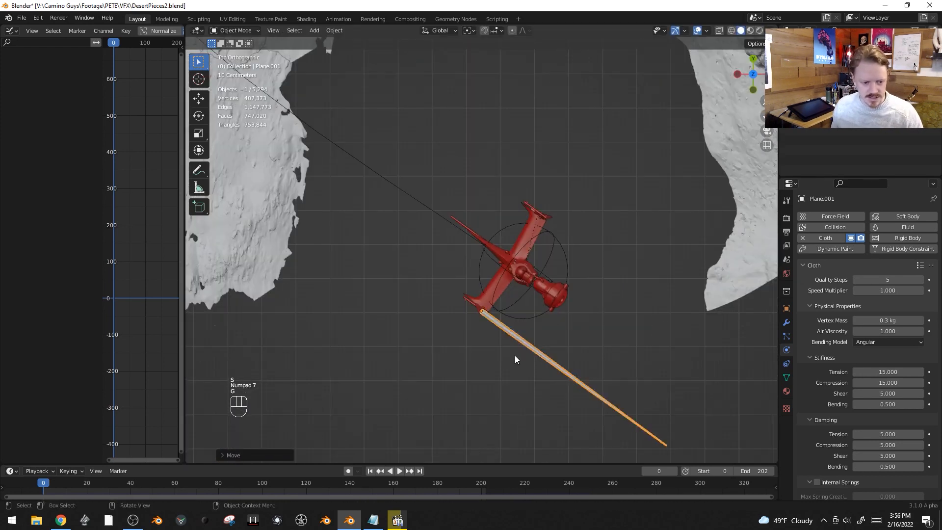
middle_drag(557, 317, 531, 237)
key(g)
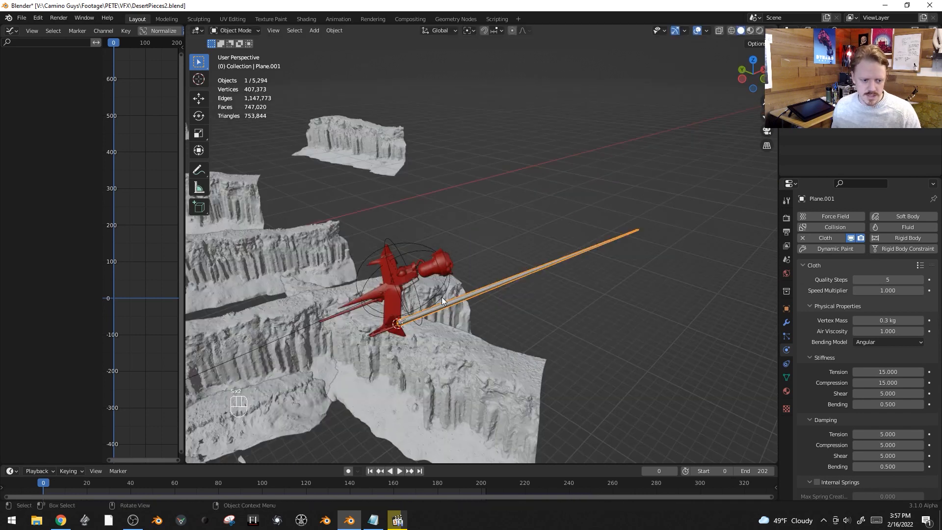
- Lengthen the strand along its local Y axis and apply its scale
middle_drag(439, 299, 445, 294)
key(s)
key(y)
key(y)
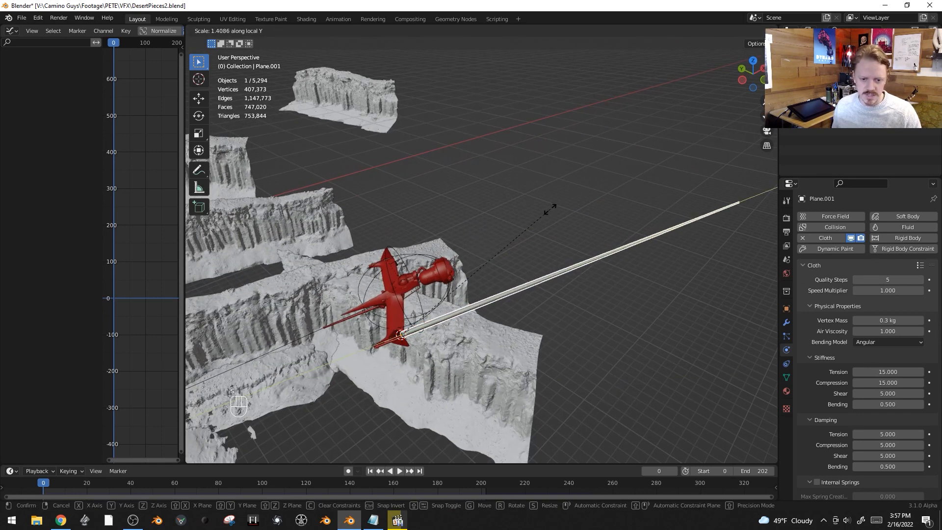
click(543, 215)
key(ctrl+a)
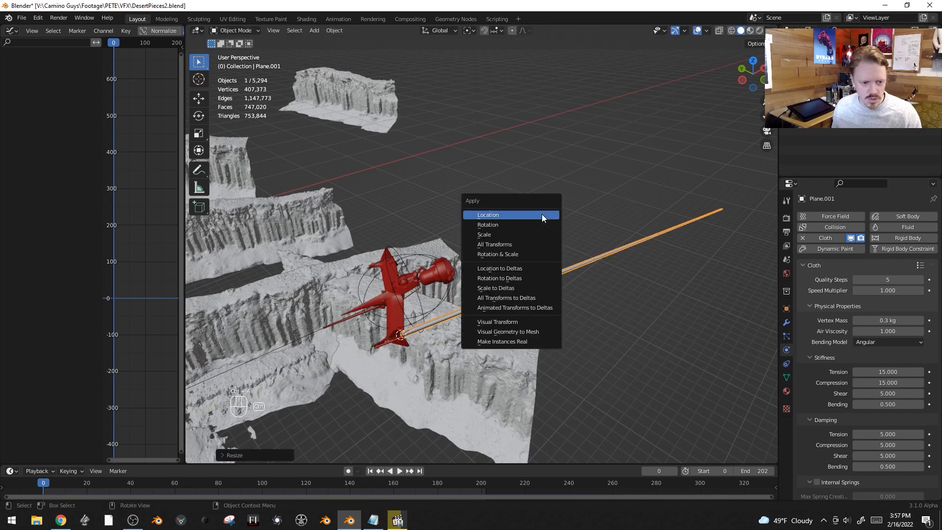
click(537, 235)
- In Edit Mode with X-ray on, duplicate all strand vertices about 2.46 m along local X to the opposite wing tip
middle_drag(532, 236, 436, 260)
key(Tab)
key(alt+z)
key(a)
right_click(478, 288)
key(shift+d)
key(x)
key(x)
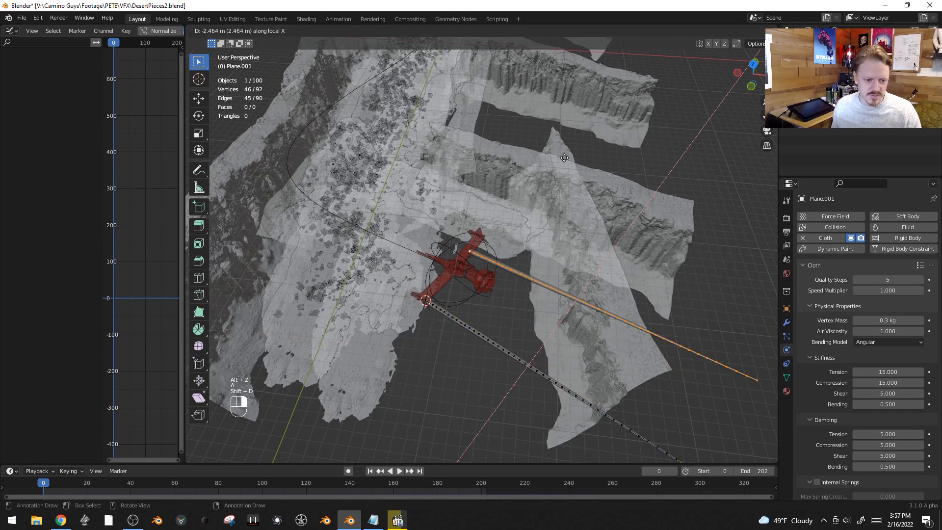
click(565, 162)
- Duplicate the second strand in top view and place the copy at the ship's rear, about 2.3 m away
middle_drag(570, 162, 582, 217)
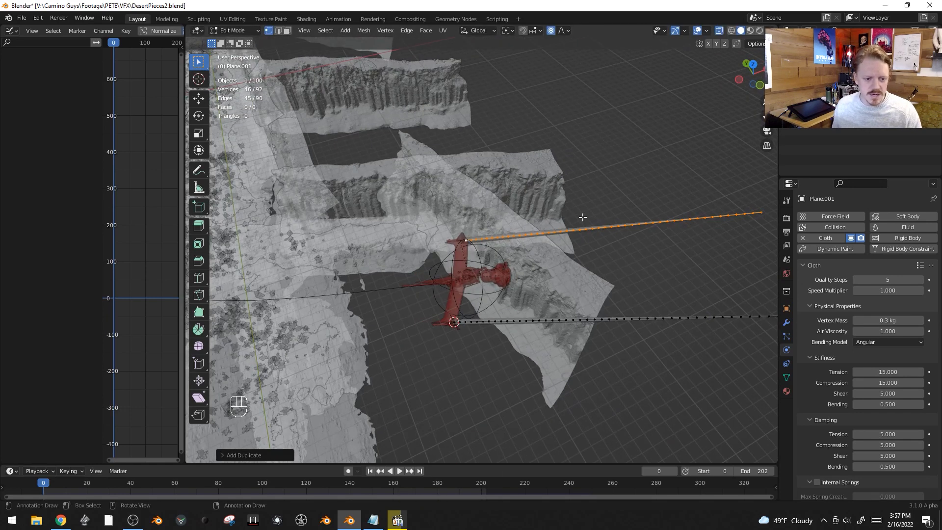
key(KP_7)
scroll(568, 219, up, 4)
key(shift+d)
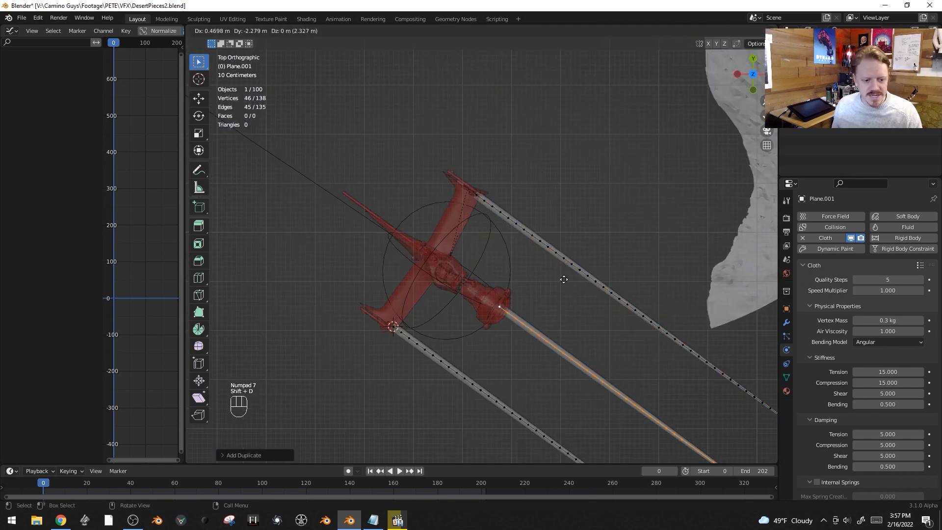
click(558, 282)
middle_drag(558, 282, 494, 248)
key(g)
key(Escape)
key(g)
key(Escape)
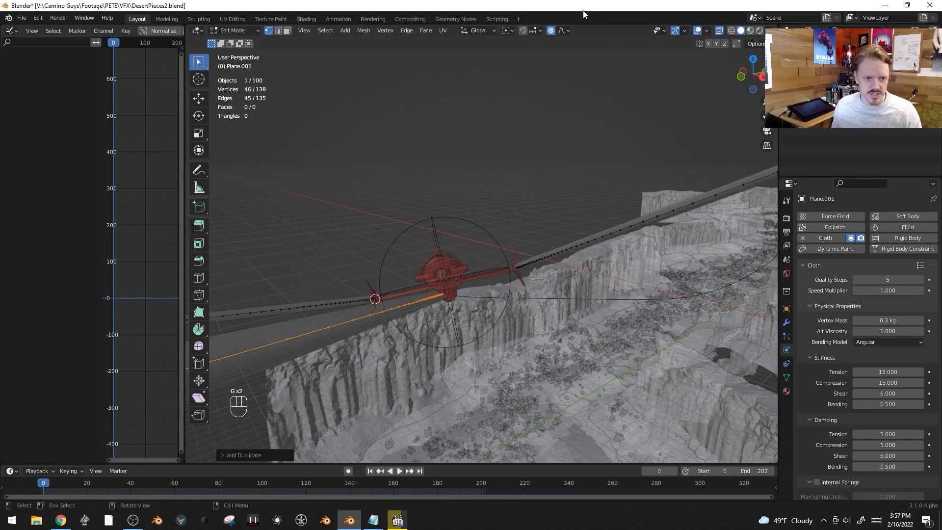
- Move the duplicated third strand so that its thick end sits against the ship's rear engine
key(g)
click(509, 200)
key(alt+z)
middle_drag(510, 201, 560, 265)
key(g)
right_click(560, 266)
- Thicken the rear strand by enlarging its skin radius
scroll(535, 225, down, 4)
shift+middle_drag(502, 173, 426, 176)
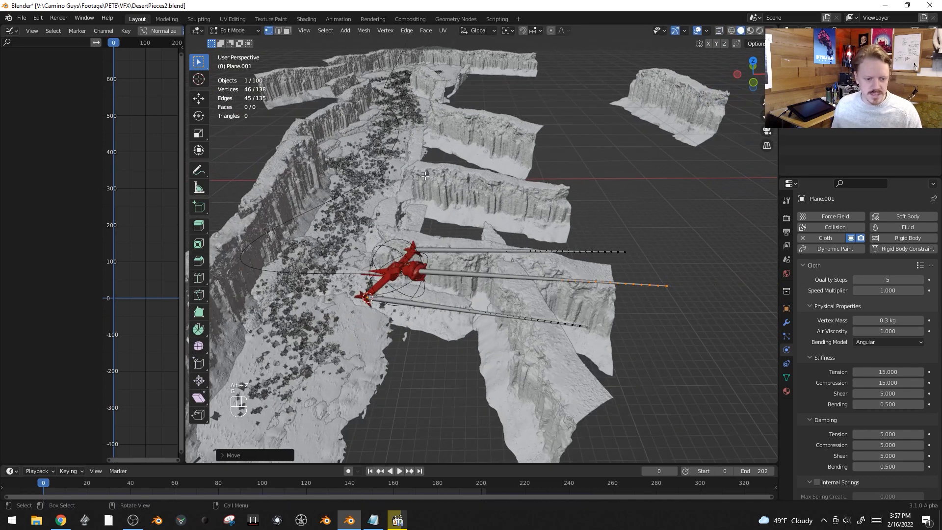
scroll(459, 223, up, 1)
key(ctrl+a)
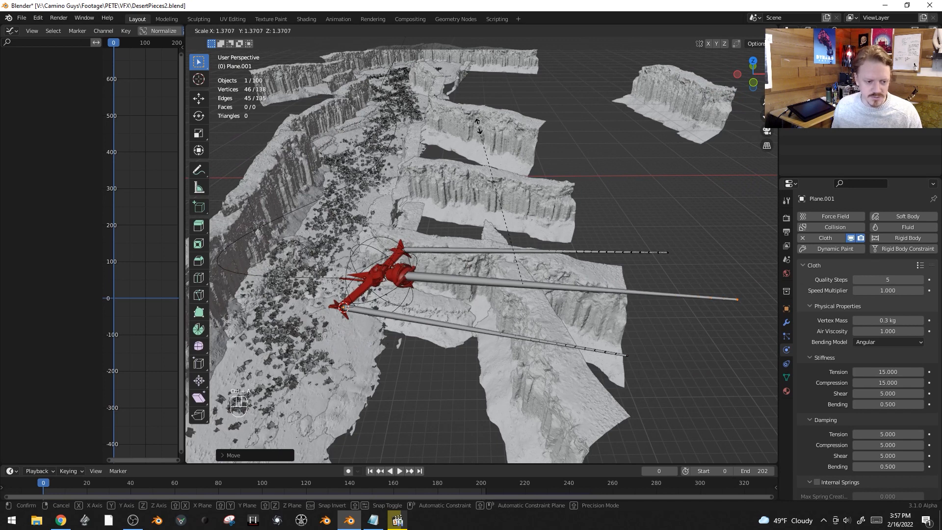
click(413, 230)
- Select all linked vertices of the two wing-tip strands, resize their skin radius, and return to Object Mode with nothing selected
key(alt+z)
click(423, 255)
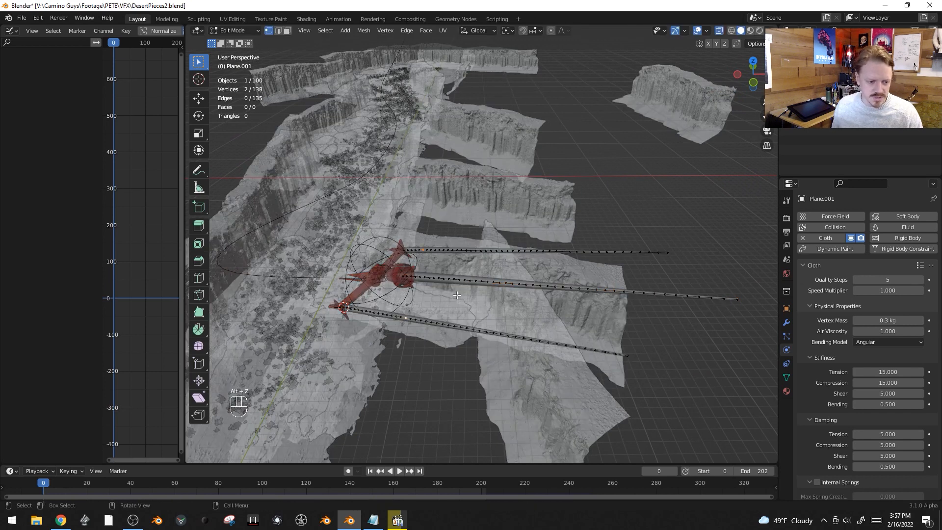
key(ctrl+l)
key(ctrl+a)
click(470, 191)
key(Tab)
key(alt+a)
key(alt+z)
- Parent the strands object to the ship's Empty using Object (Keep Transform)
middle_drag(520, 267, 633, 235)
click(507, 261)
shift+click(508, 204)
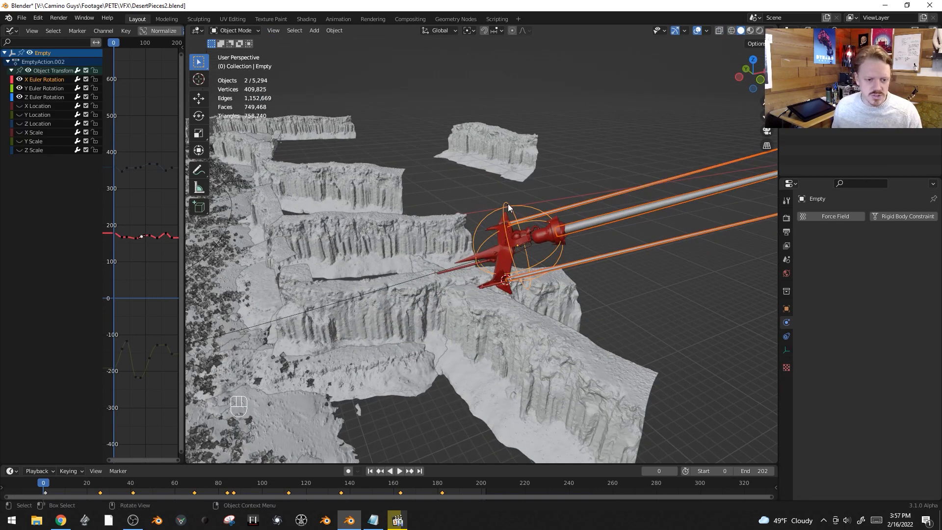
key(ctrl+p)
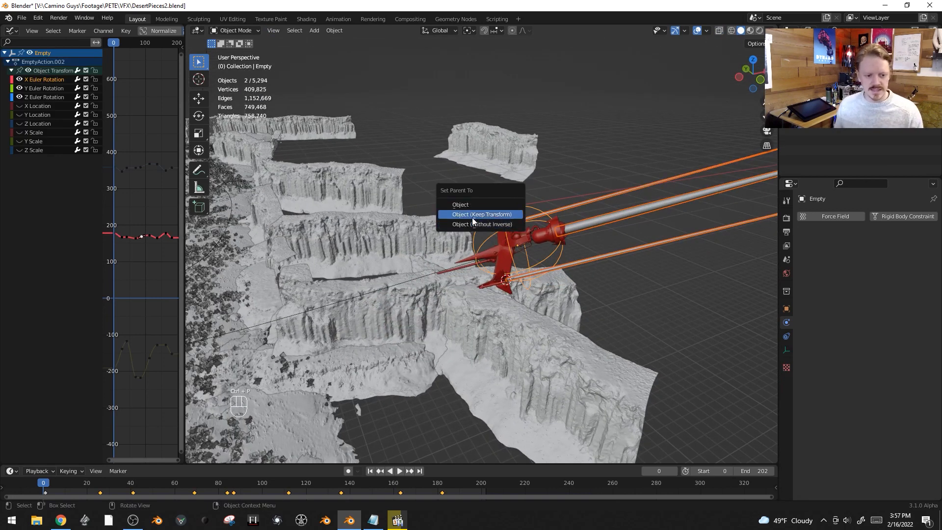
click(513, 213)
- Play the animation and check the trailing strands through the camera view
scroll(520, 257, down, 5)
key(space)
key(alt+a)
middle_drag(558, 265, 593, 136)
key(KP_0)
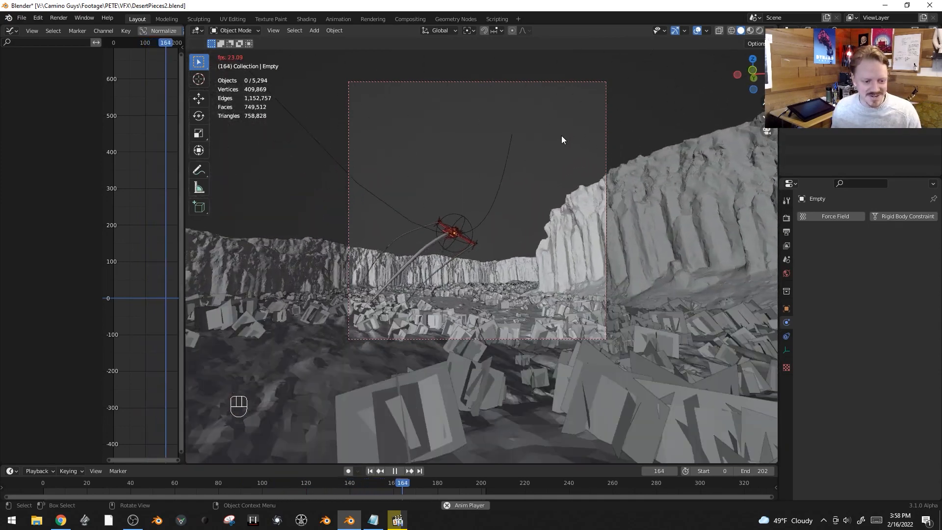
key(space)
- Set the strands' cloth gravity field weight to 0 and replay the simulation from frame 0
click(445, 223)
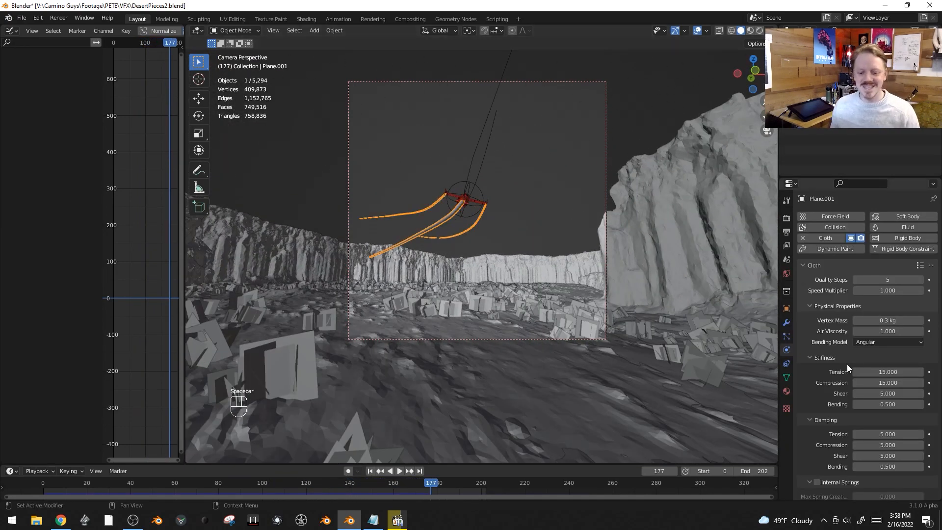
scroll(847, 366, down, 15)
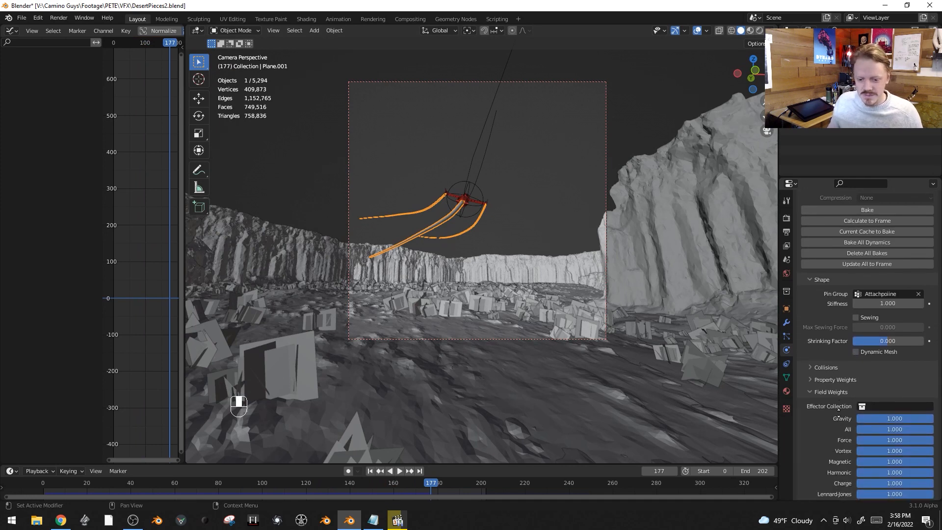
scroll(839, 373, down, 3)
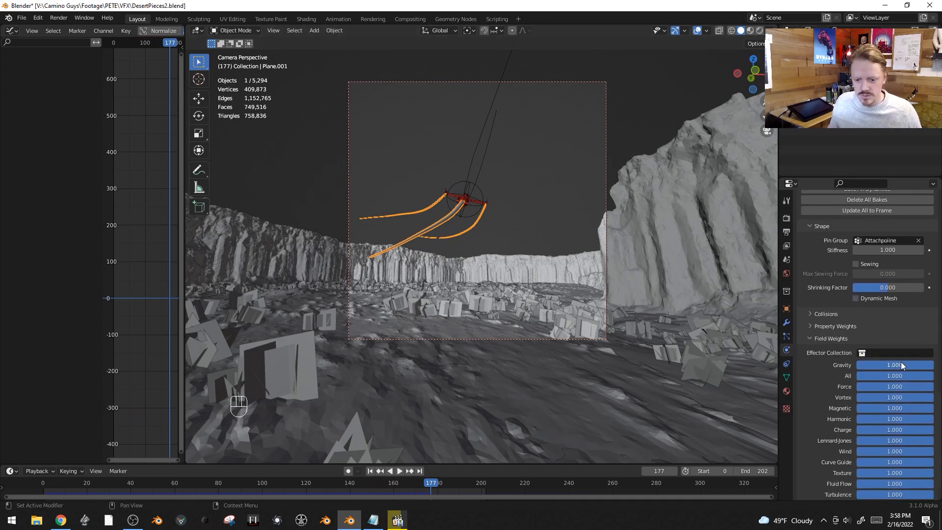
drag(903, 362, 820, 362)
drag(144, 483, 43, 483)
key(space)
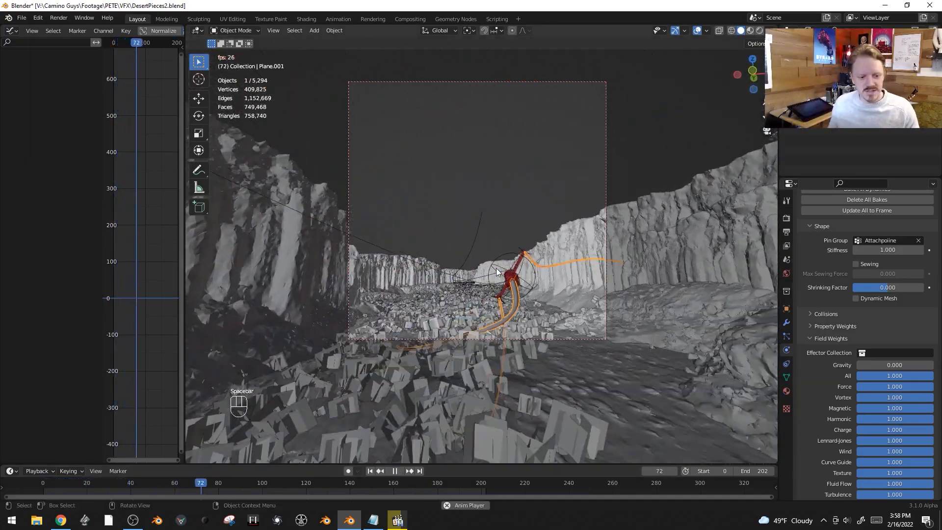
key(space)
- Set the strands' cloth vertex mass to 0.1 kg and replay the simulation
scroll(888, 317, up, 15)
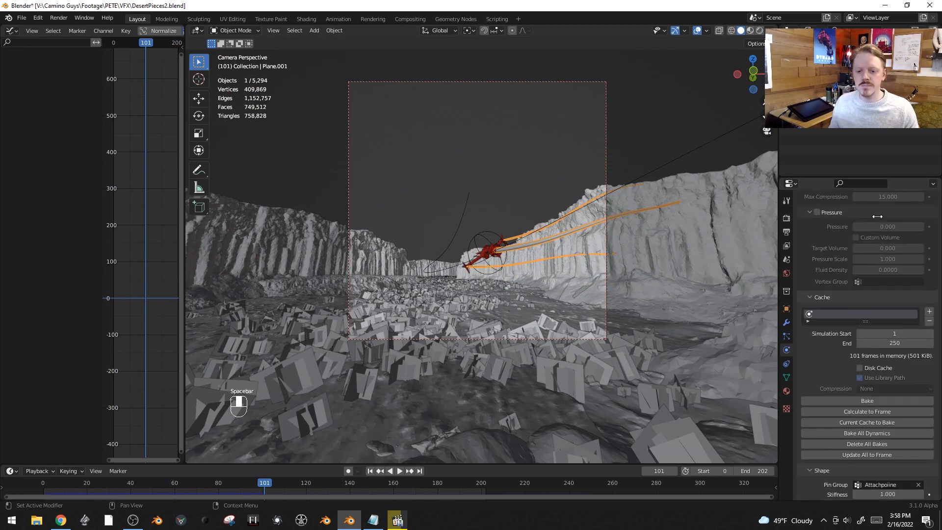
scroll(887, 316, up, 12)
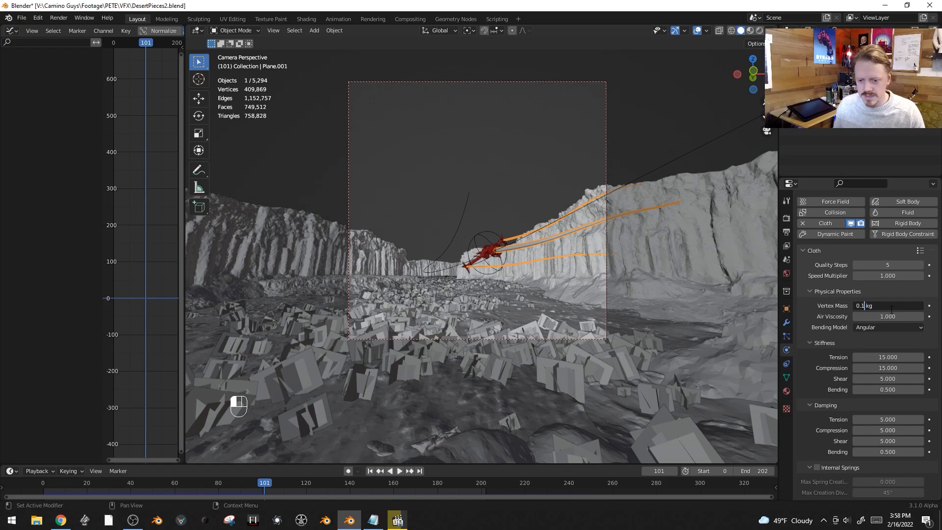
key(Return)
key(space)
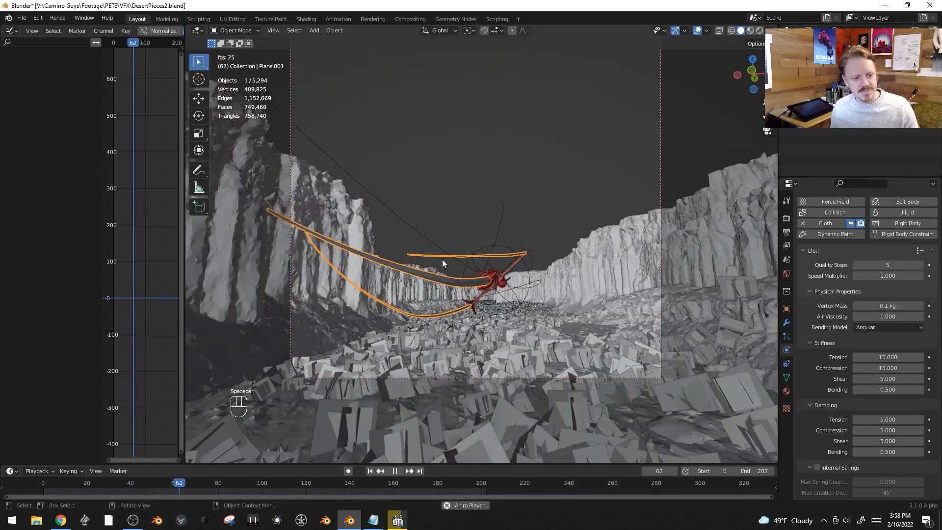
key(space)
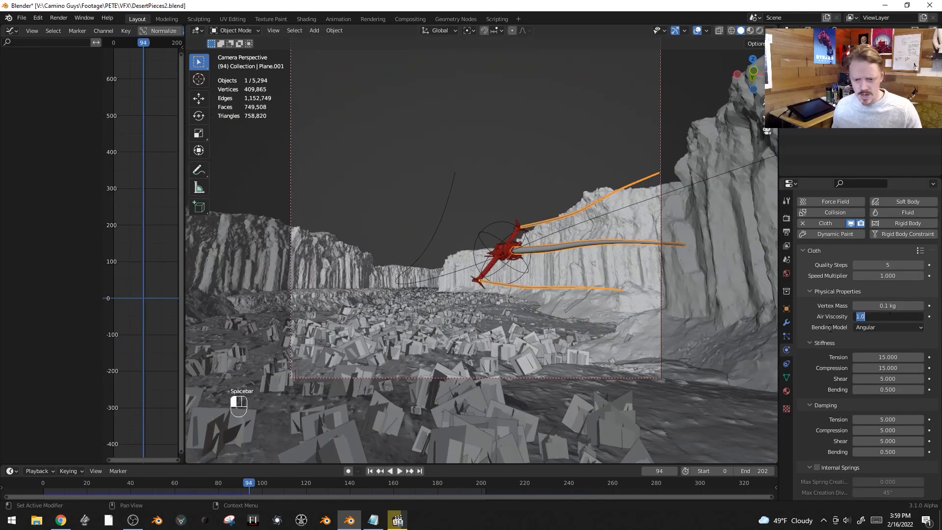
- Set the strands' cloth air viscosity to 4 and replay the simulation from frame 0
text(4)
key(Return)
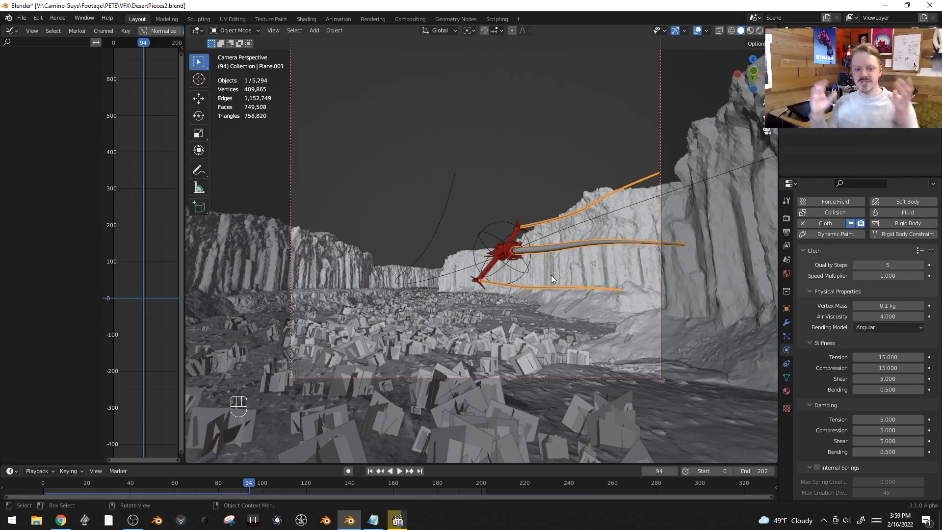
click(48, 483)
key(space)
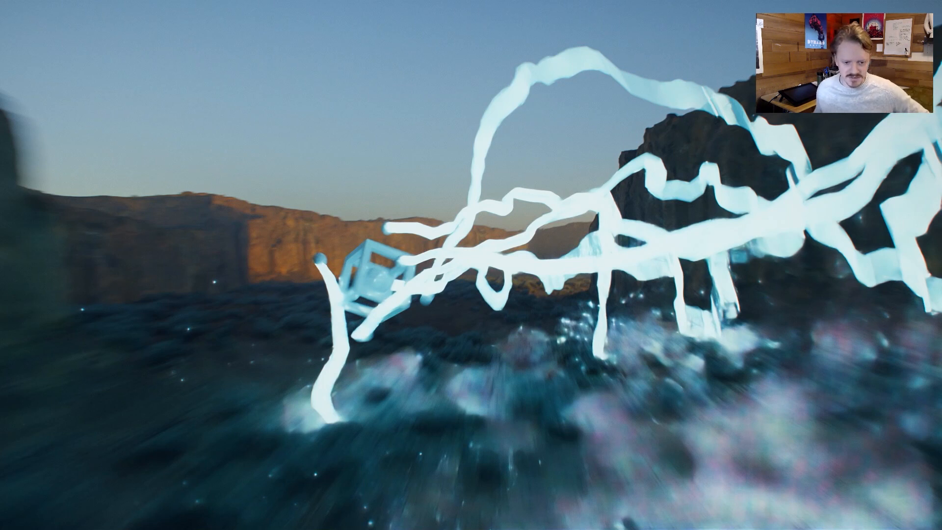
- Switch from the render to the Tutorial.blend file and turn off Motion Blur in the strands' object properties
double_click(517, 253)
key(alt+Tab)
click(787, 309)
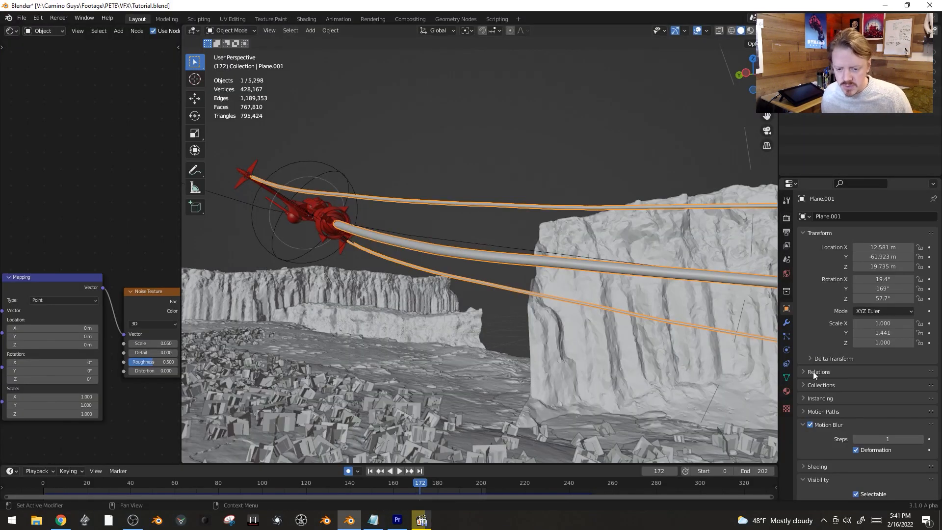
scroll(814, 375, down, 5)
click(810, 309)
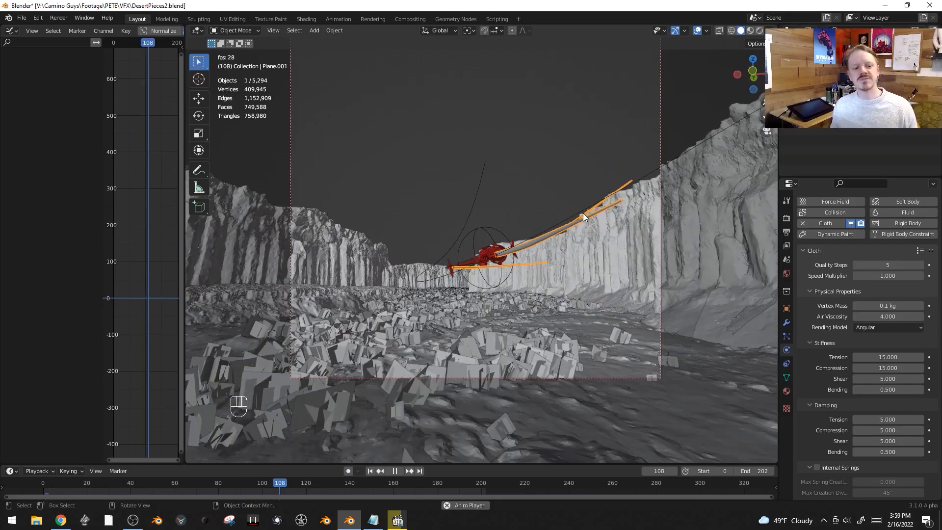
- In DesertPieces2.blend, examine the strands from outside the camera view and restart the animation from frame 0
key(space)
middle_drag(507, 211, 414, 226)
scroll(414, 226, down, 10)
shift+middle_drag(538, 225, 483, 334)
scroll(483, 334, down, 4)
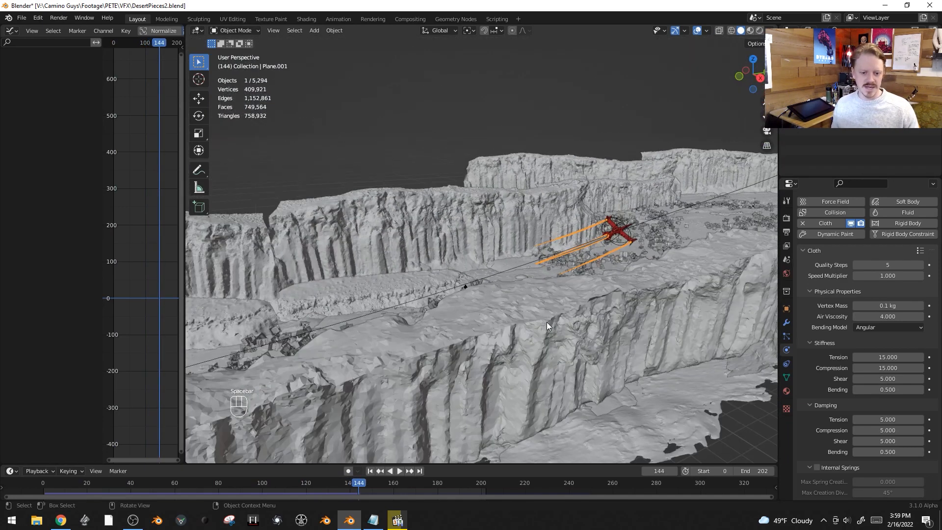
drag(137, 483, 34, 488)
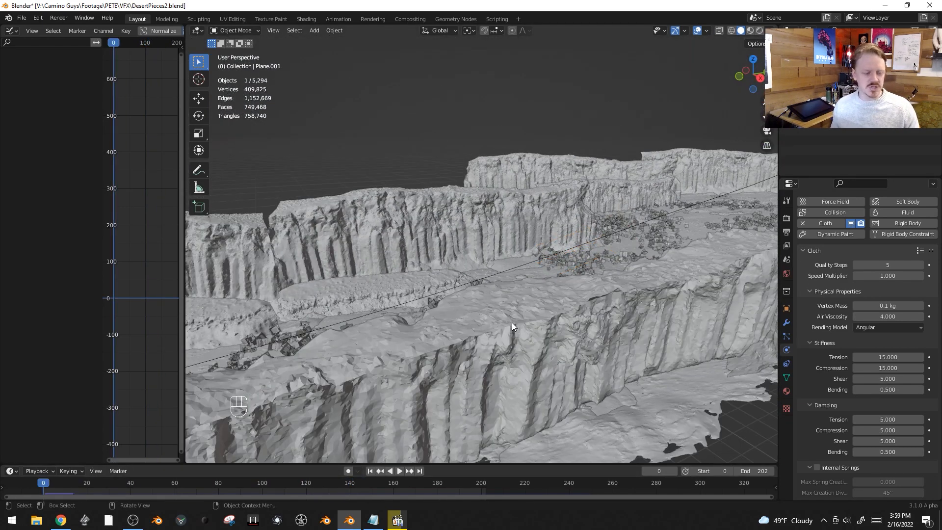
key(space)
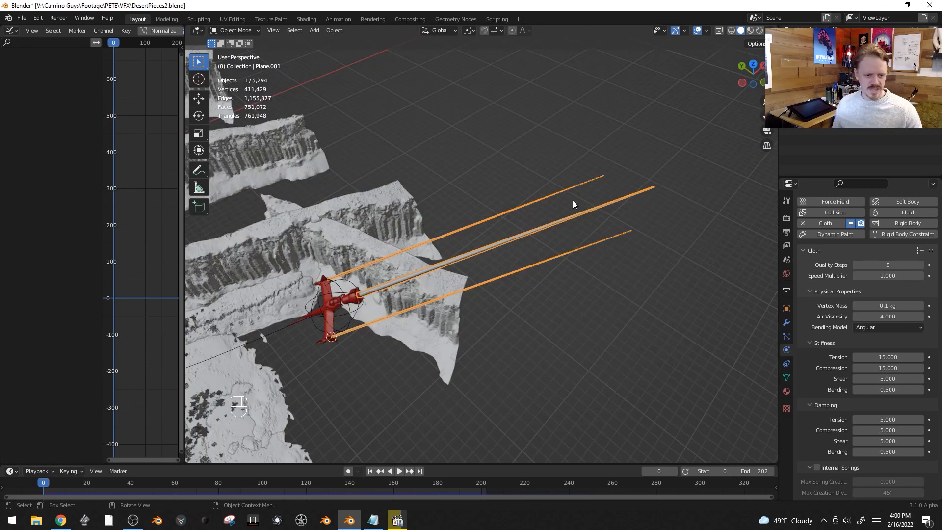
- Lengthen the strands by a factor of about 1.44 along their local Y axis
key(s)
key(y)
key(y)
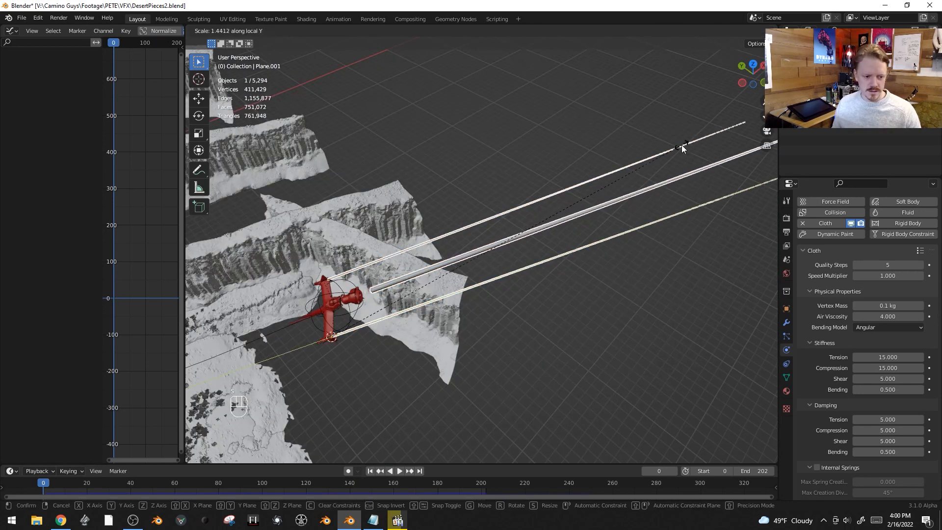
click(682, 146)
key(Tab)
key(alt+z)
key(Tab)
- Play the animation in stages from above and check how the lengthened strands follow the ship along the canyon
scroll(510, 254, down, 4)
key(space)
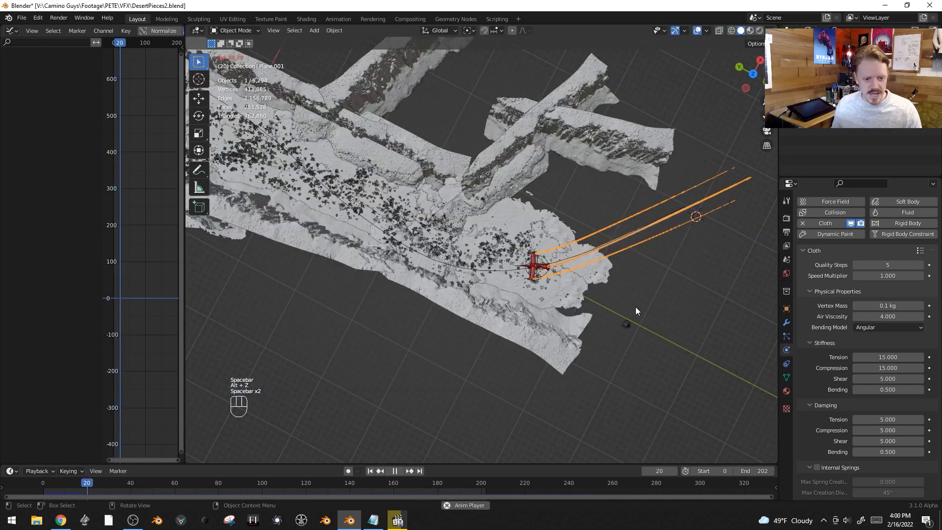
key(space)
scroll(520, 290, up, 3)
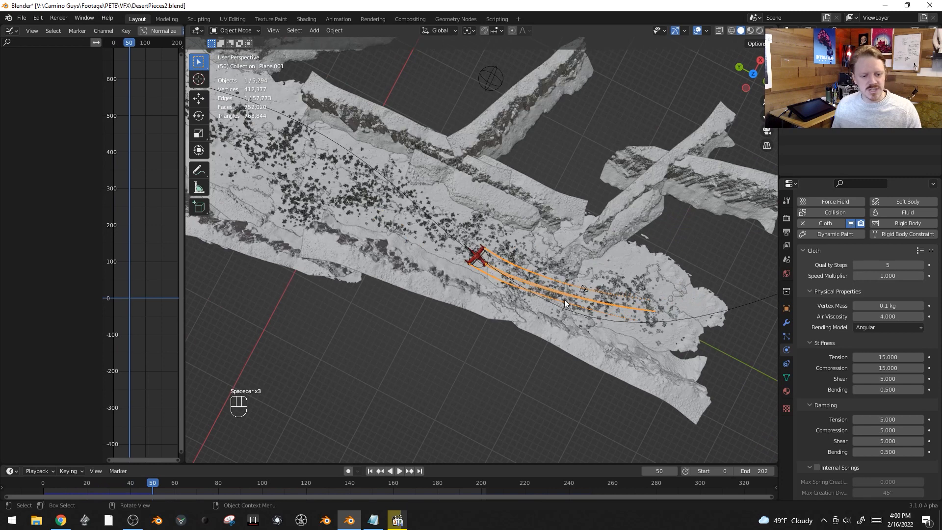
key(space)
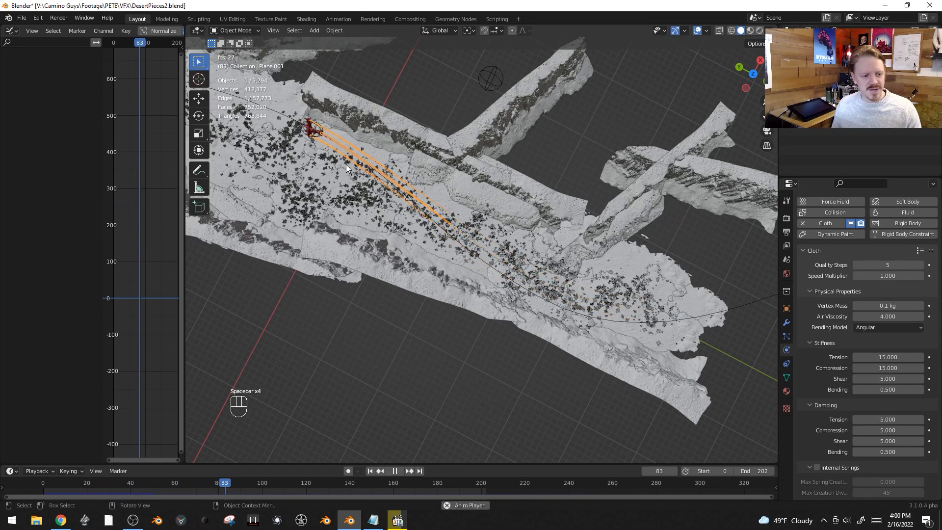
key(space)
shift+middle_drag(346, 168, 424, 214)
key(space)
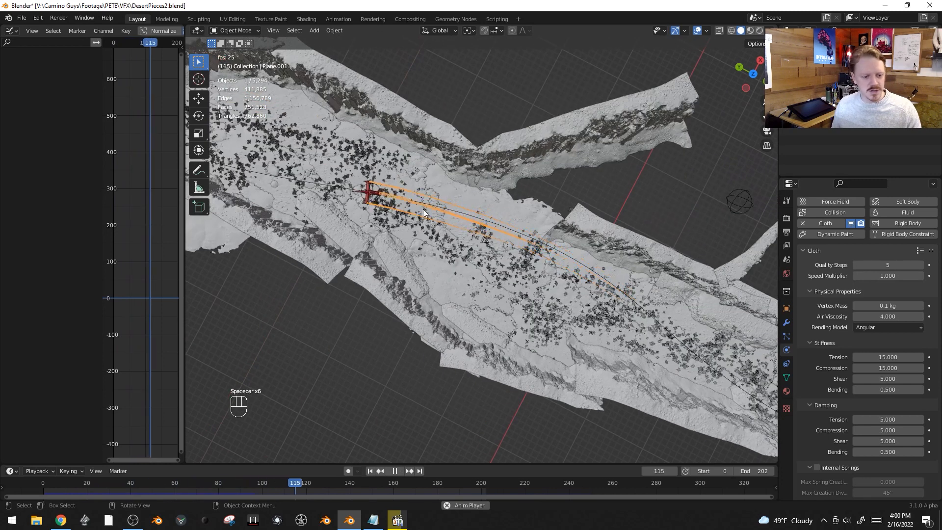
key(space)
shift+middle_drag(343, 208, 522, 321)
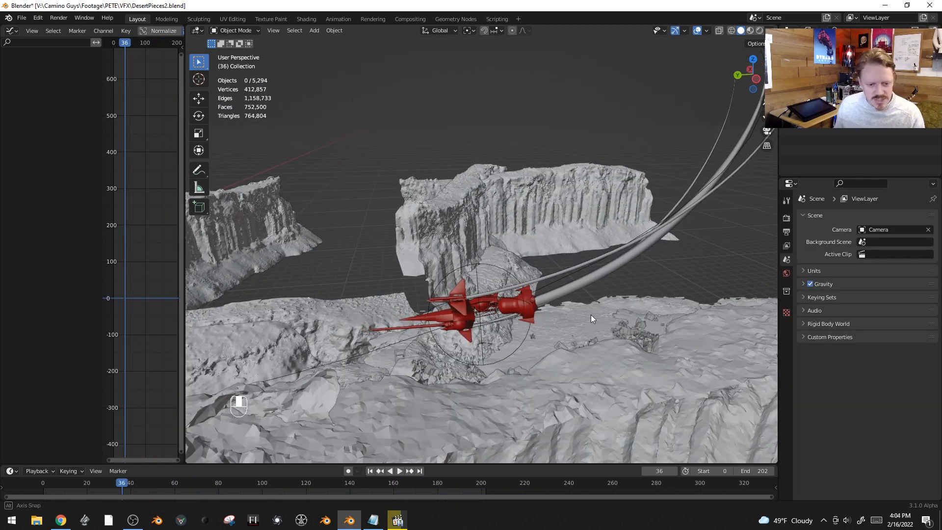
- Return to frame 0 and snap the 3D cursor to the ship's Empty
middle_drag(591, 314, 542, 346)
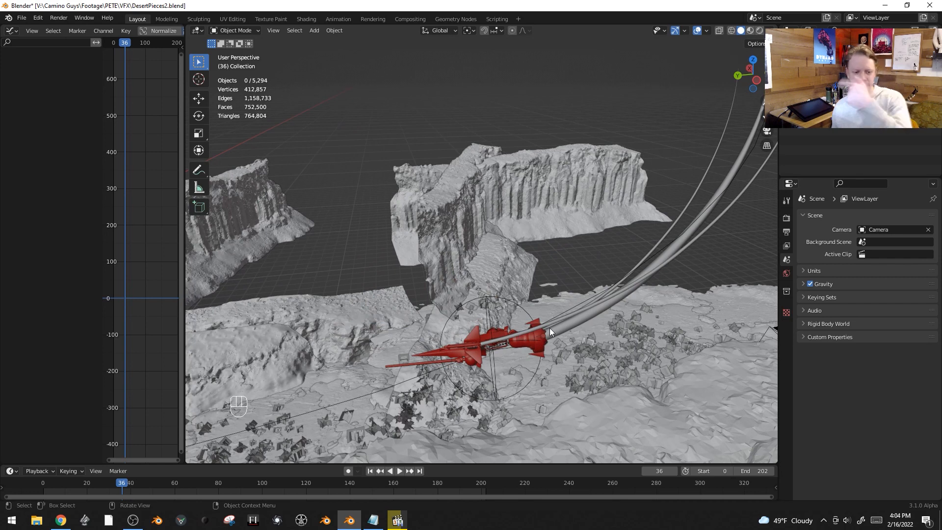
drag(94, 488, 43, 484)
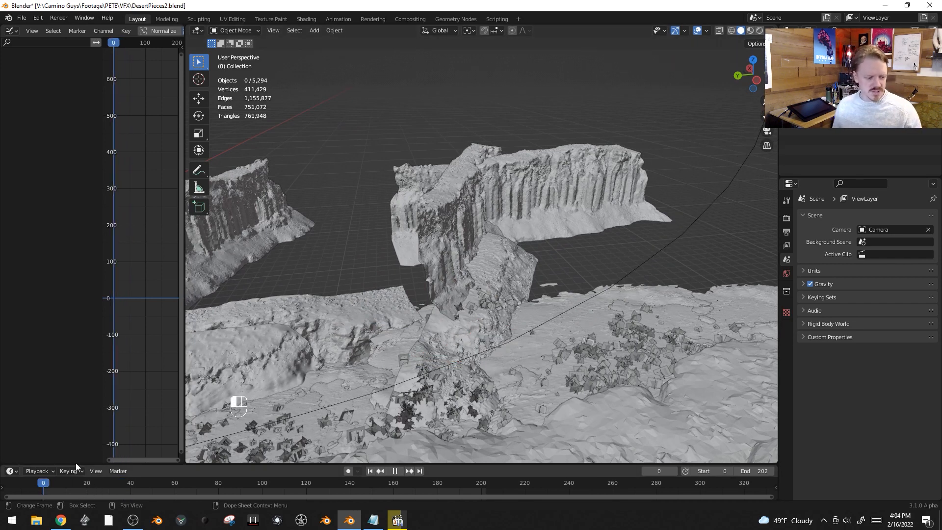
key(KP_Subtract)
key(KP_Subtract)
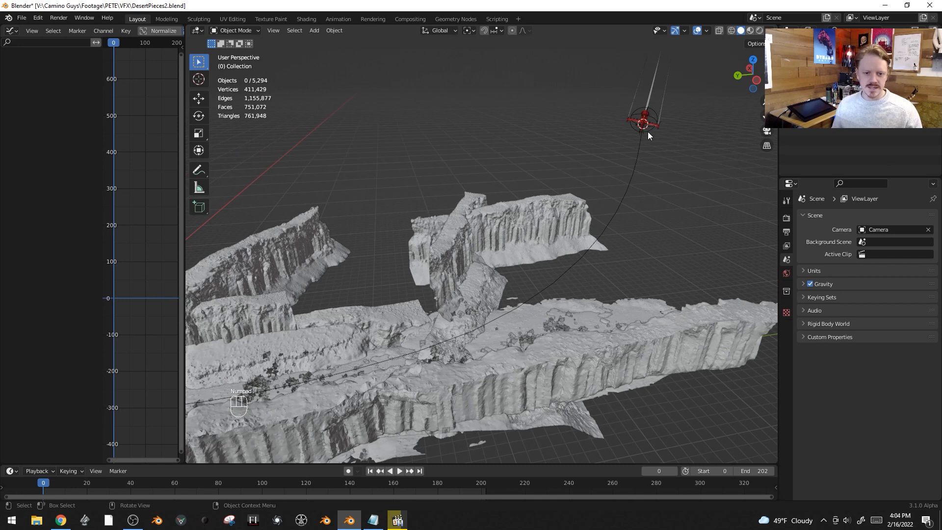
click(648, 132)
key(KP_Decimal)
key(KP_Decimal)
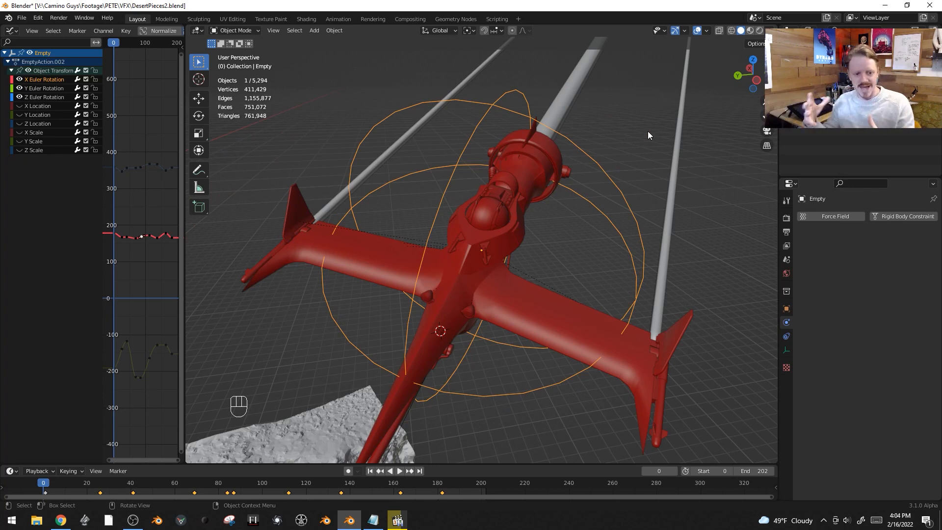
key(shift+s)
click(567, 348)
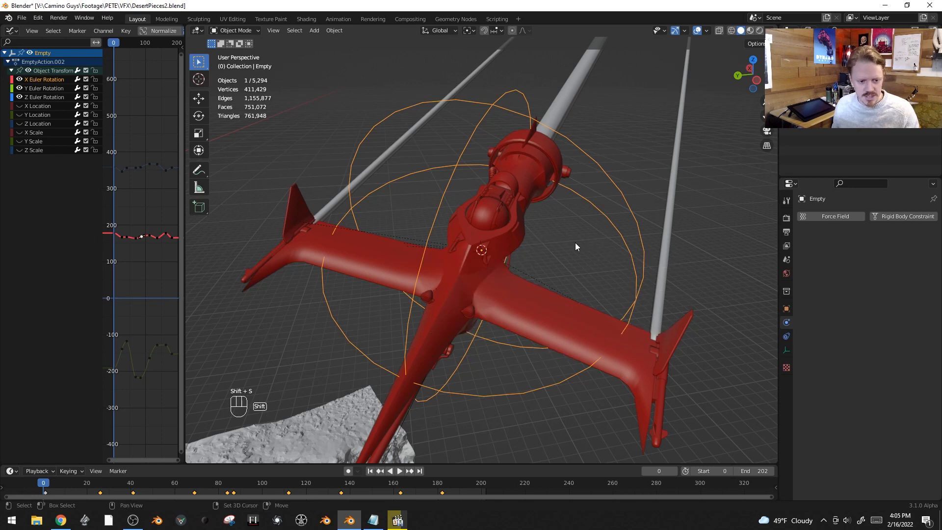
- Add a Wind force field at the 3D cursor in the ship's centre
key(shift+a)
mouse_move(575, 243)
click(615, 253)
- Parent the Wind field to the ship's body while keeping its transform
scroll(622, 252, down, 3)
mouse_move(623, 252)
middle_down()
mouse_move(593, 250)
mouse_move(612, 246)
middle_up()
shift+click(510, 279)
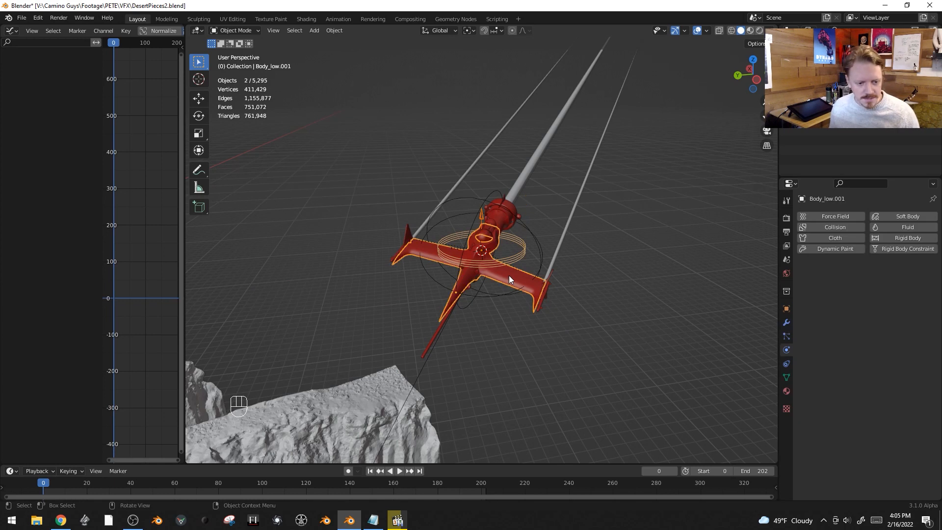
key(ctrl+p)
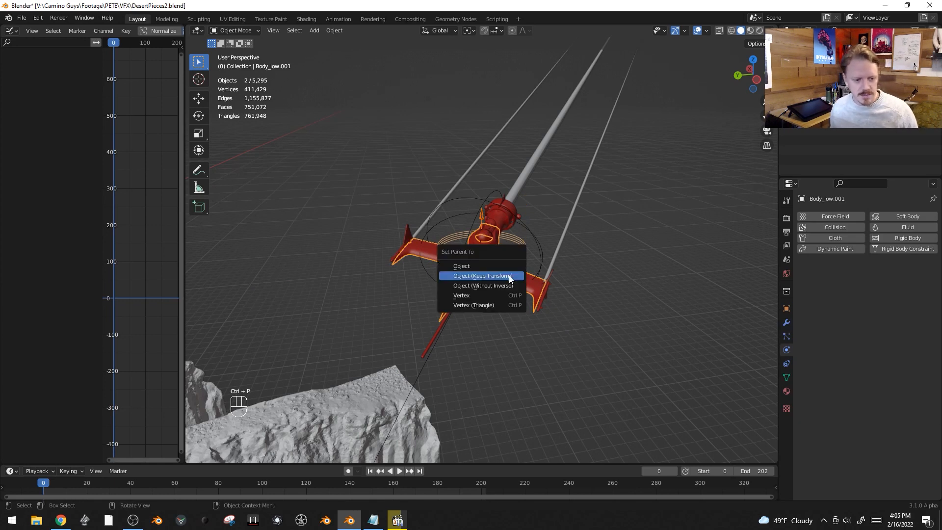
click(510, 277)
- Copy the ship body's rotation to the Wind field and rotate the field around its local X axis to blow back along the strands
key(ctrl+c)
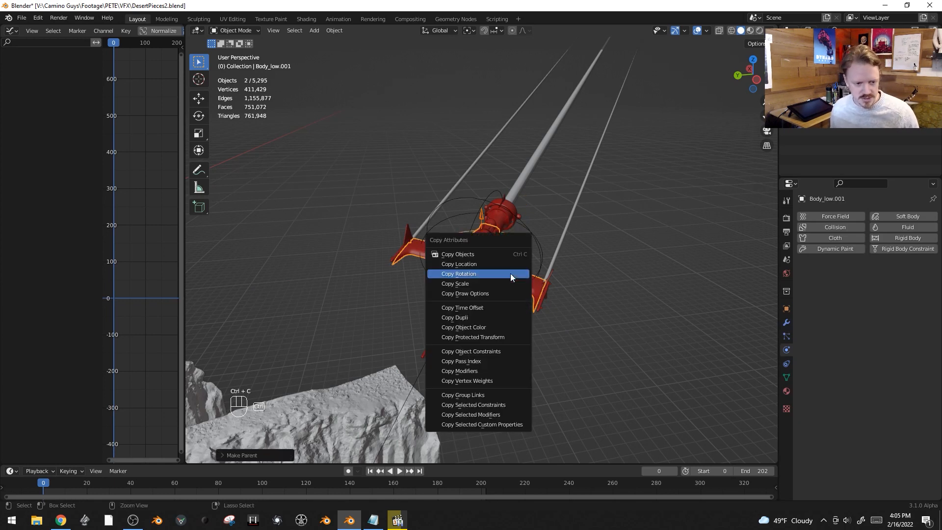
click(511, 274)
middle_drag(510, 273, 481, 253)
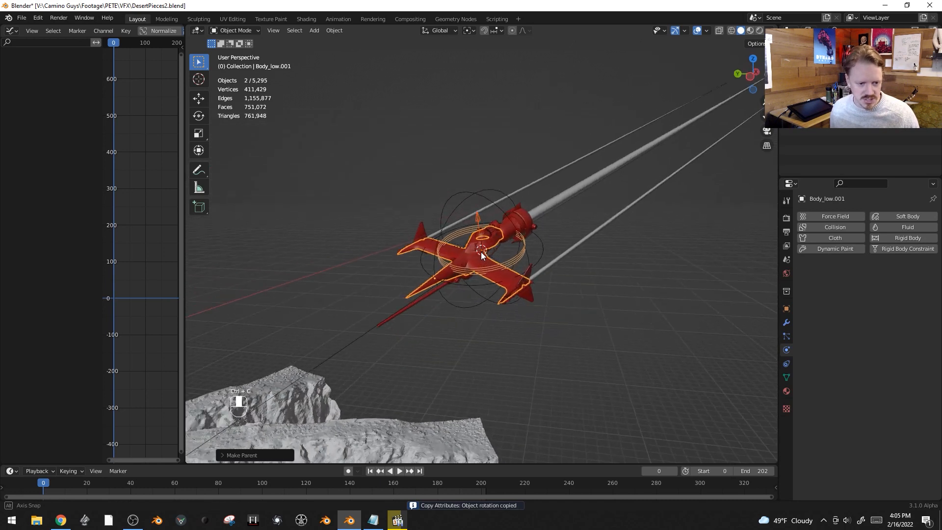
click(506, 257)
key(r)
key(x)
key(x)
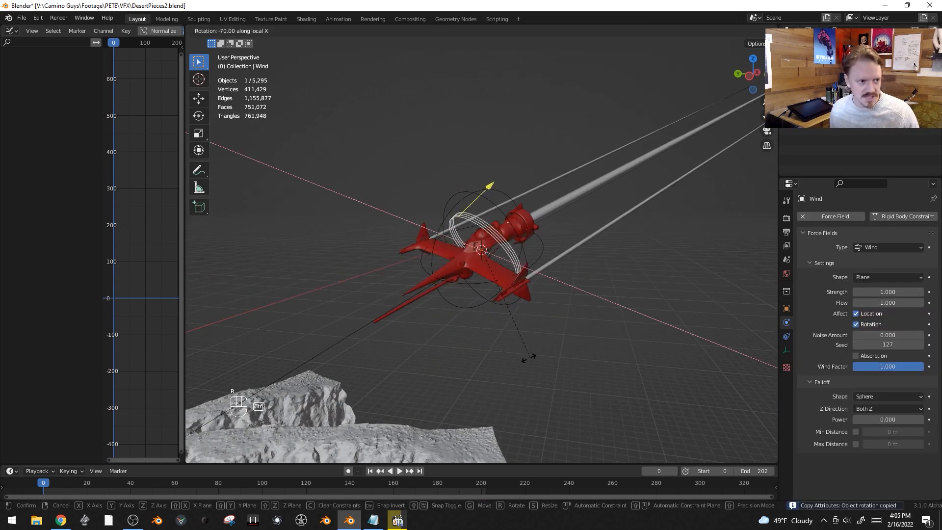
click(489, 354)
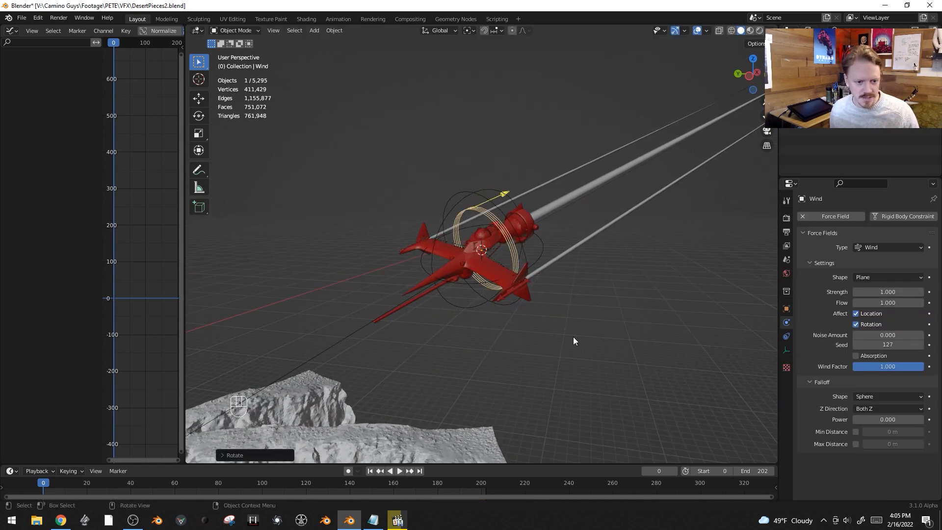
- Set the Wind field's strength to 40000
middle_drag(574, 336, 855, 322)
click(887, 293)
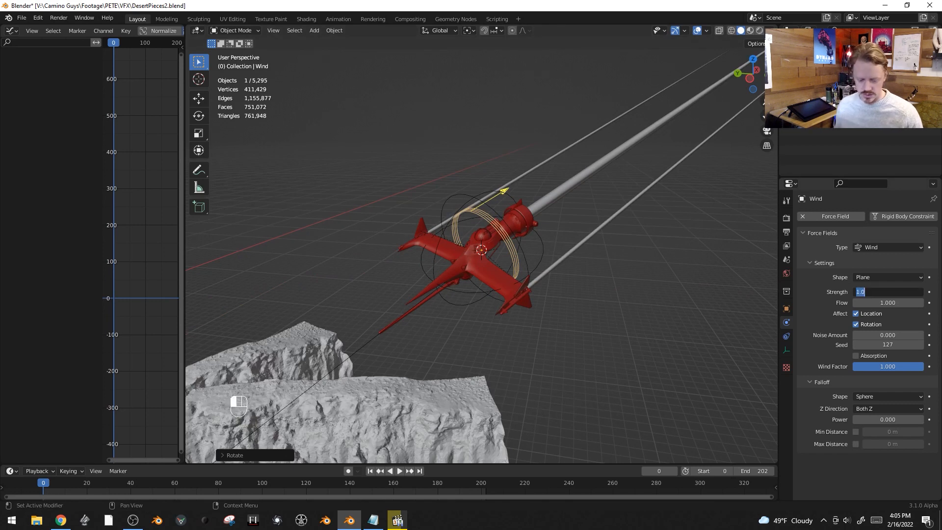
text(40000)
key(Return)
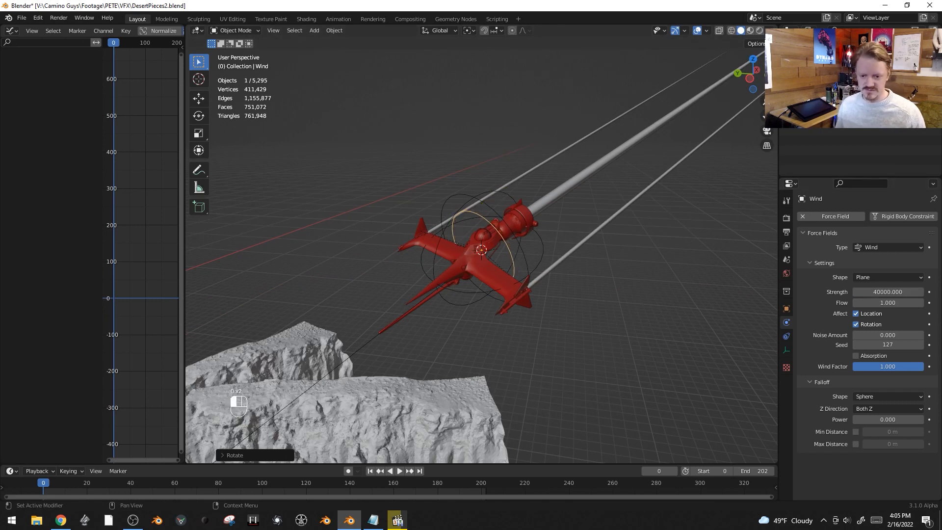
- Limit the Wind field's falloff with power 3 and an enabled maximum distance of 11.9 m
mouse_move(637, 241)
middle_down()
mouse_move(644, 253)
mouse_move(634, 256)
middle_up()
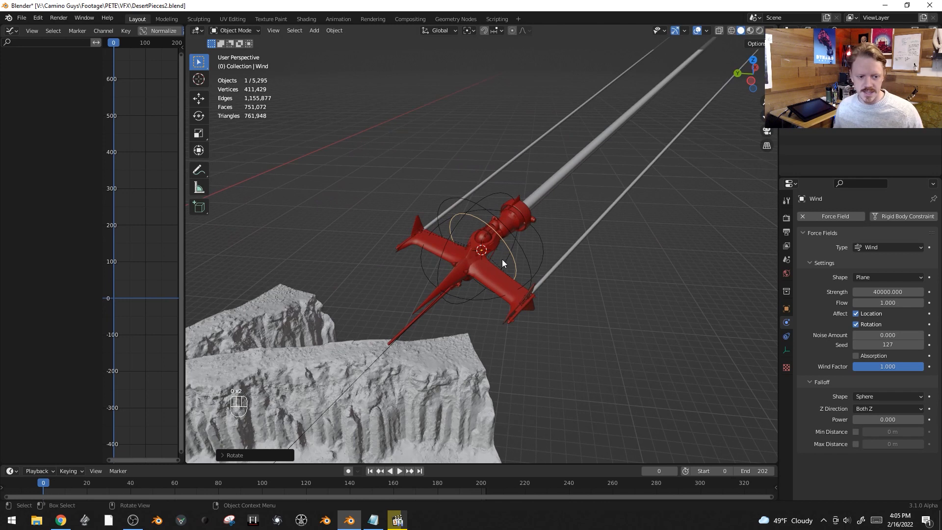
scroll(468, 244, down, 3)
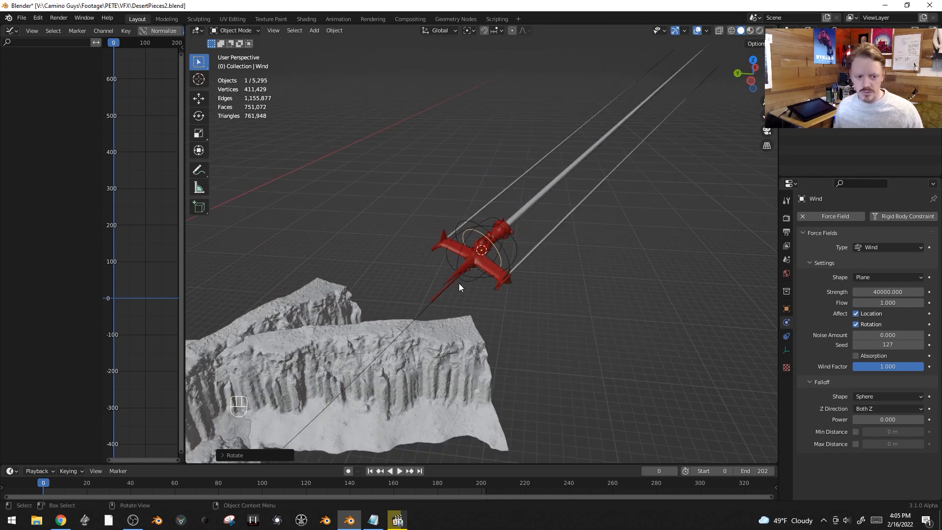
click(855, 444)
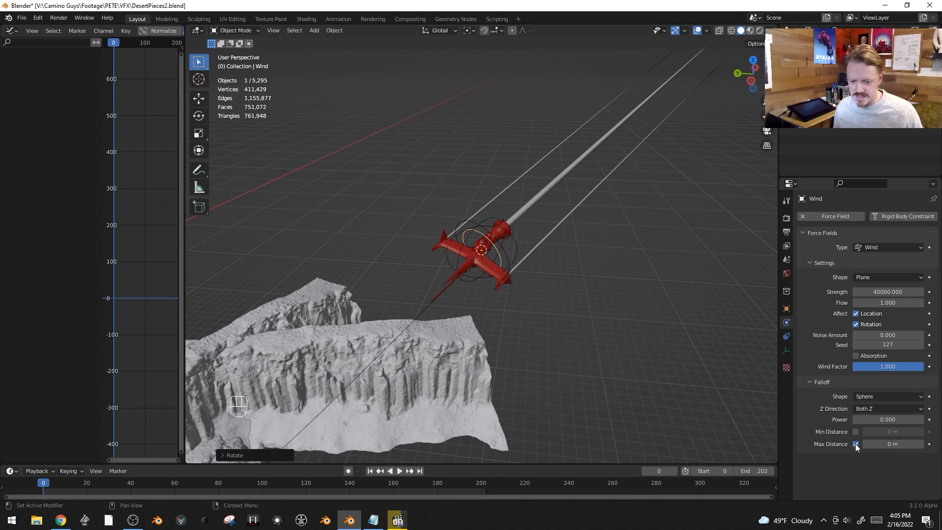
click(886, 420)
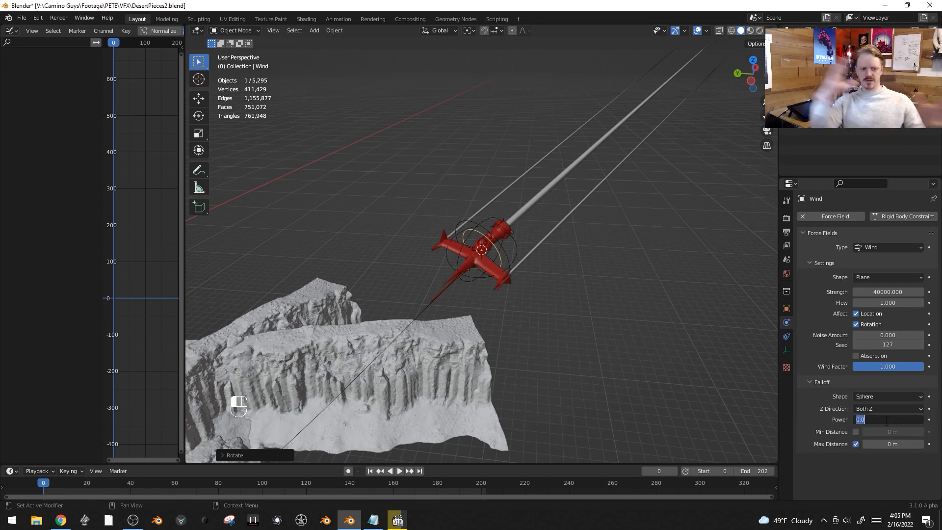
text(3)
key(Return)
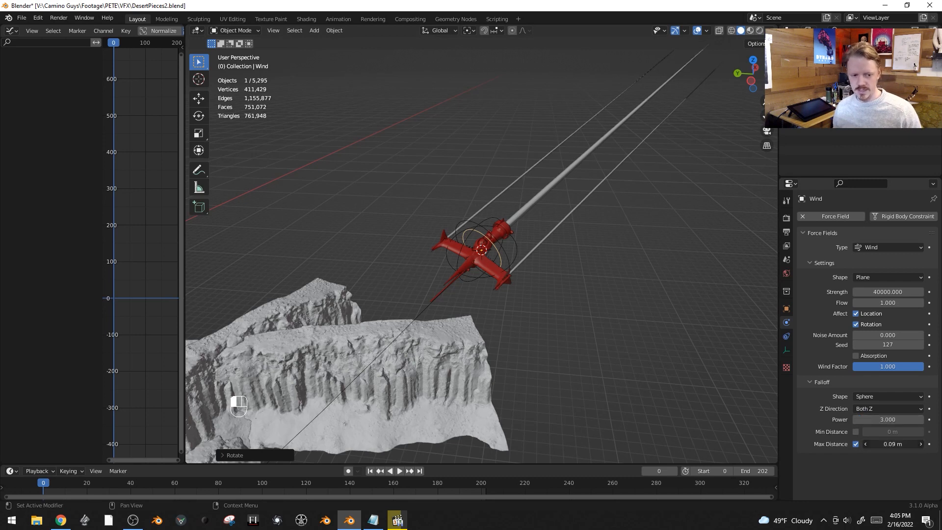
drag(894, 444, 931, 444)
scroll(577, 323, down, 4)
middle_drag(575, 322, 526, 320)
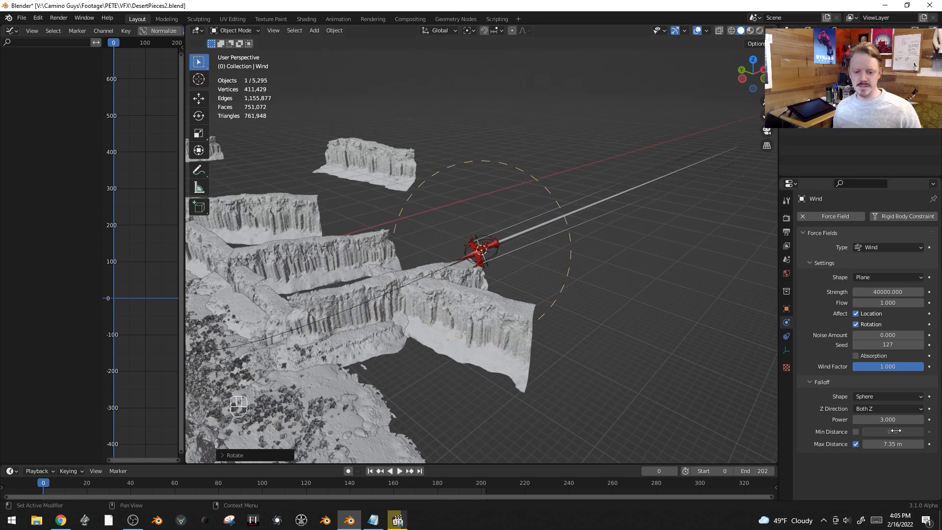
drag(889, 445, 894, 444)
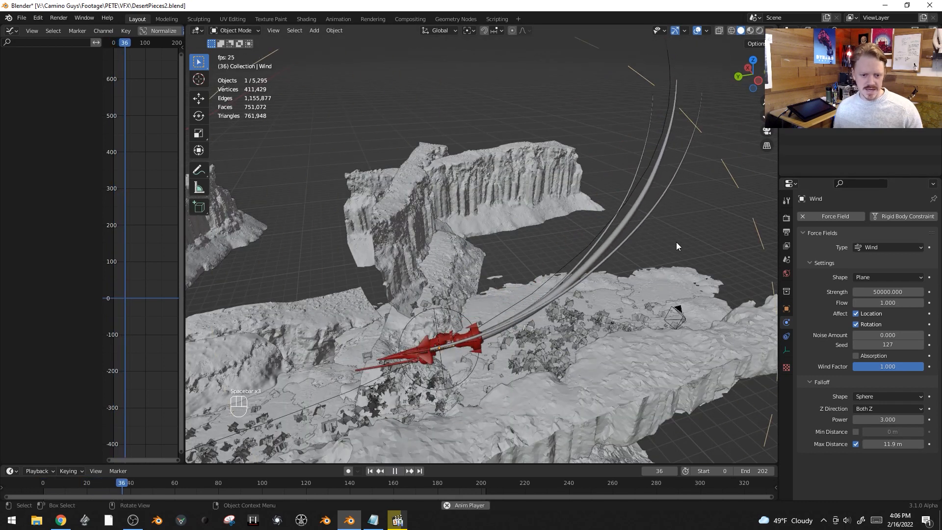
- Check the wind's effect on the strands during playback, including through the camera, and stop at frame 148
key(space)
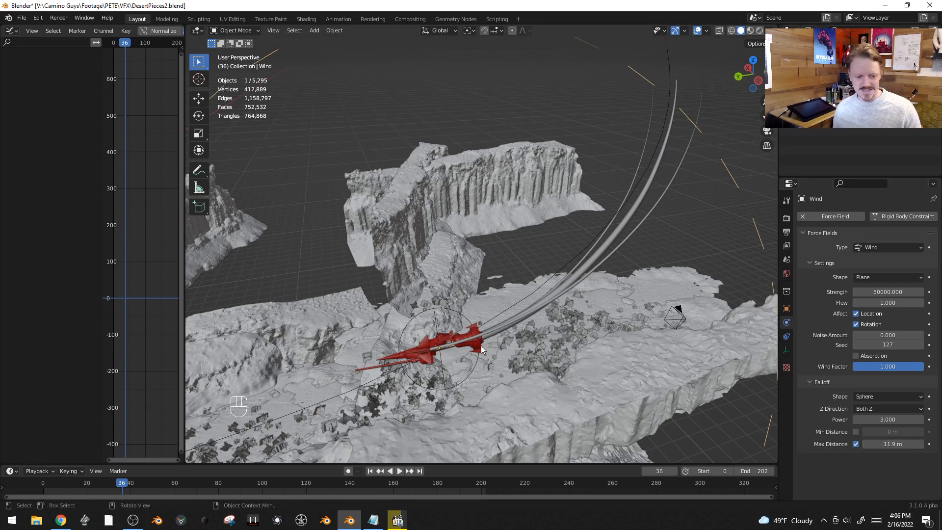
middle_drag(466, 350, 641, 240)
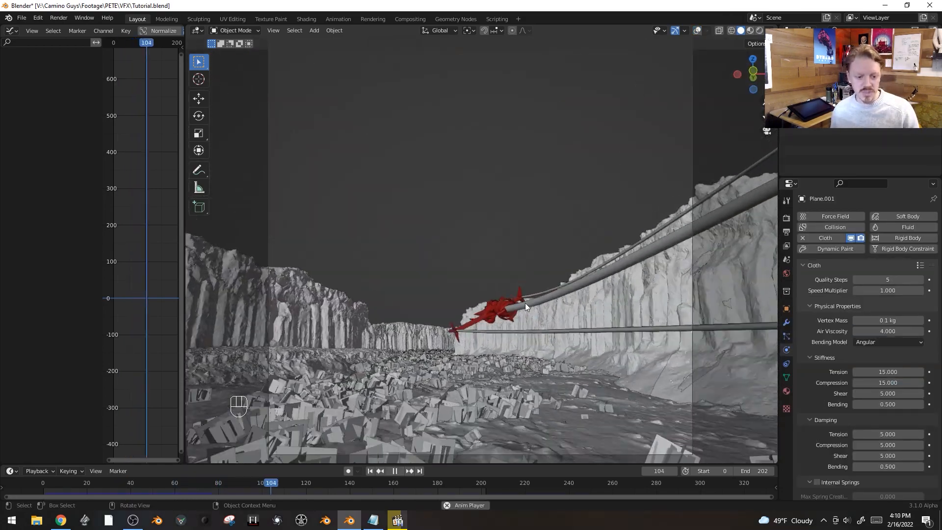
key(space)
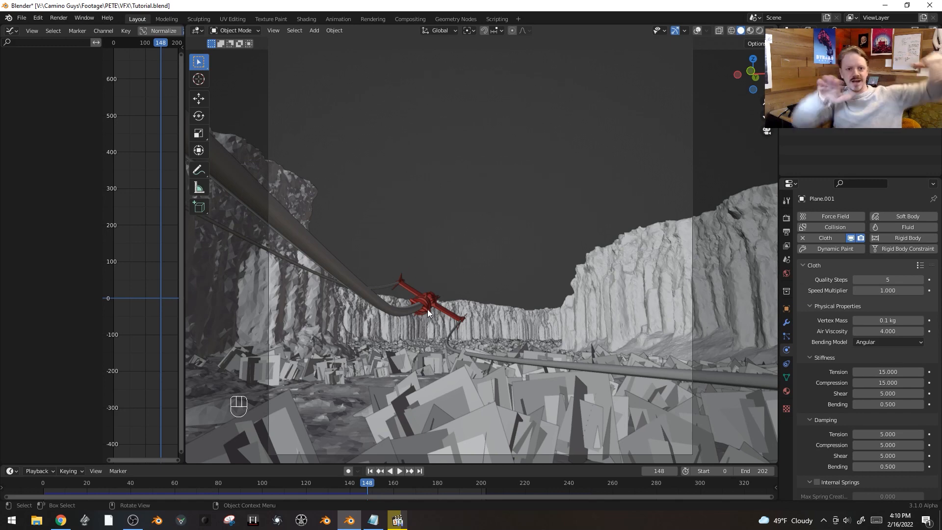
- Leave the camera view, show the viewport overlays and select the Wind field at the ship
middle_drag(516, 251, 475, 252)
key(shift+alt+z)
click(397, 190)
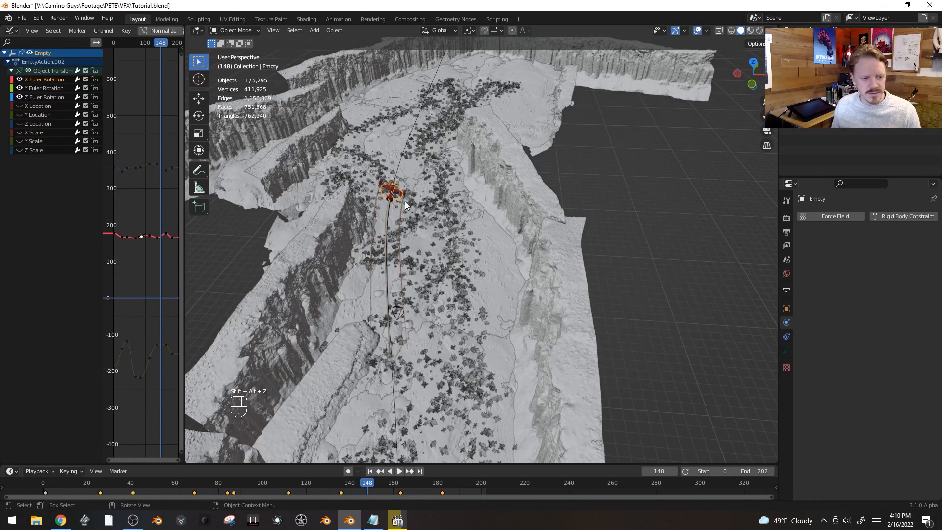
click(392, 192)
middle_drag(395, 201, 386, 273)
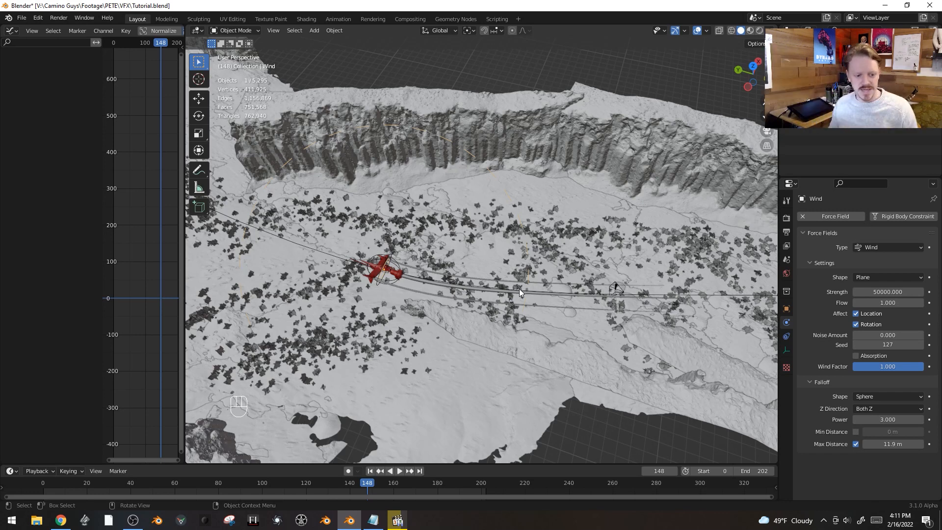
- Add a Turbulence force field at the 3D cursor beyond the canyon wall
scroll(687, 308, down, 6)
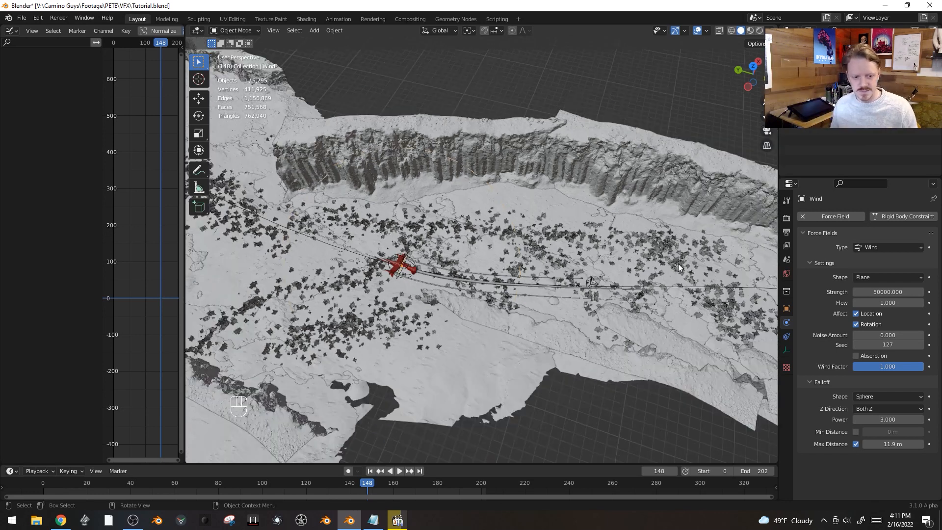
key(shift+a)
key(shift+a)
mouse_move(588, 210)
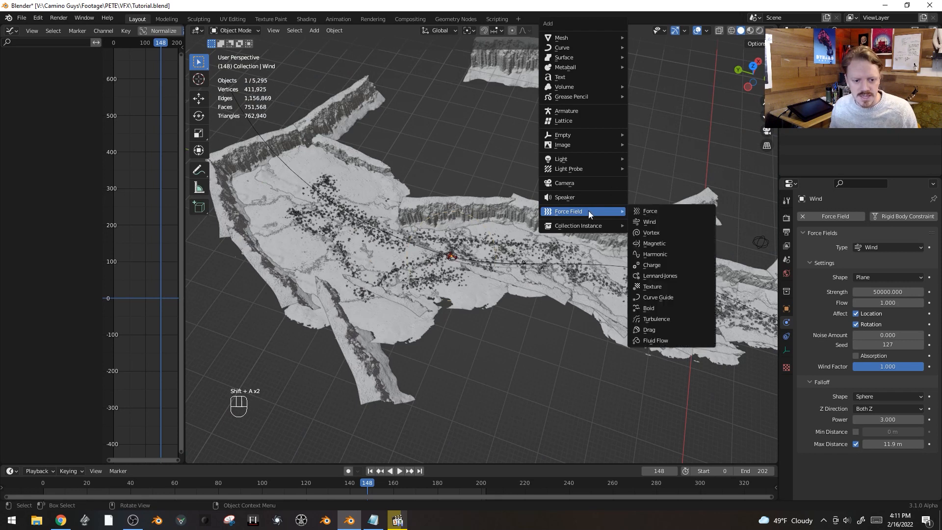
click(671, 319)
click(881, 292)
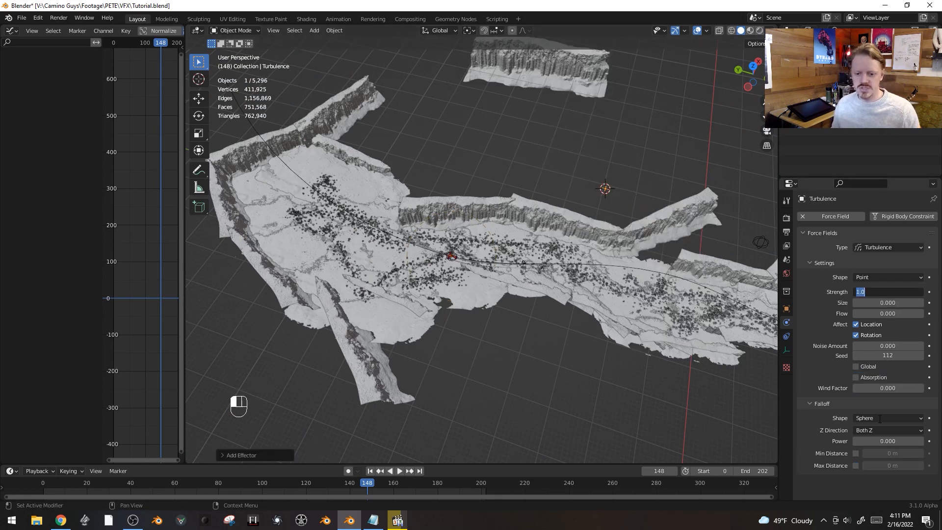
click(840, 295)
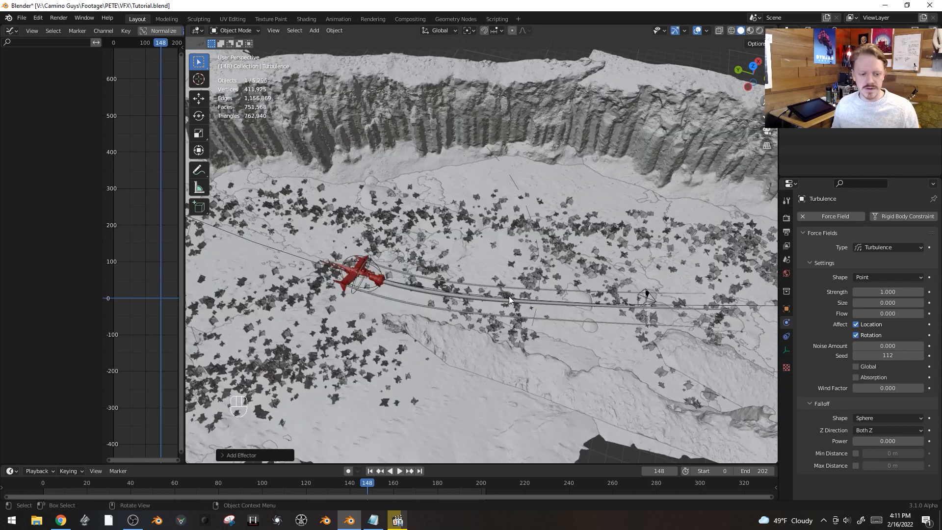
- Select the trailing strands and examine their cloth vertex mass and air viscosity settings
click(509, 298)
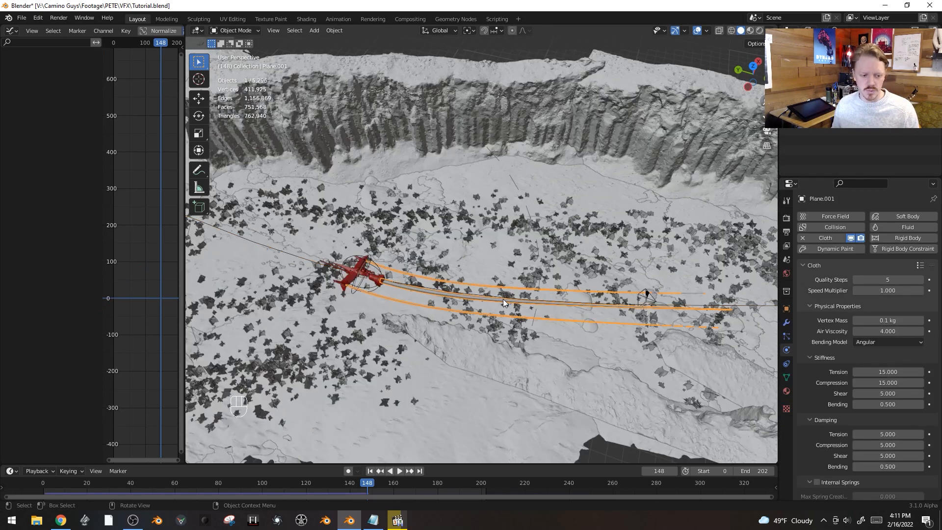
click(881, 321)
click(881, 321)
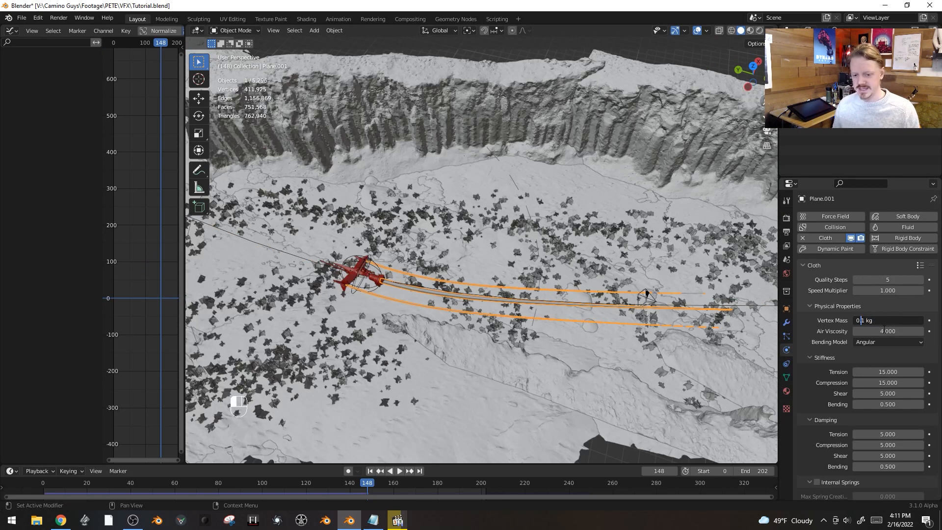
click(809, 327)
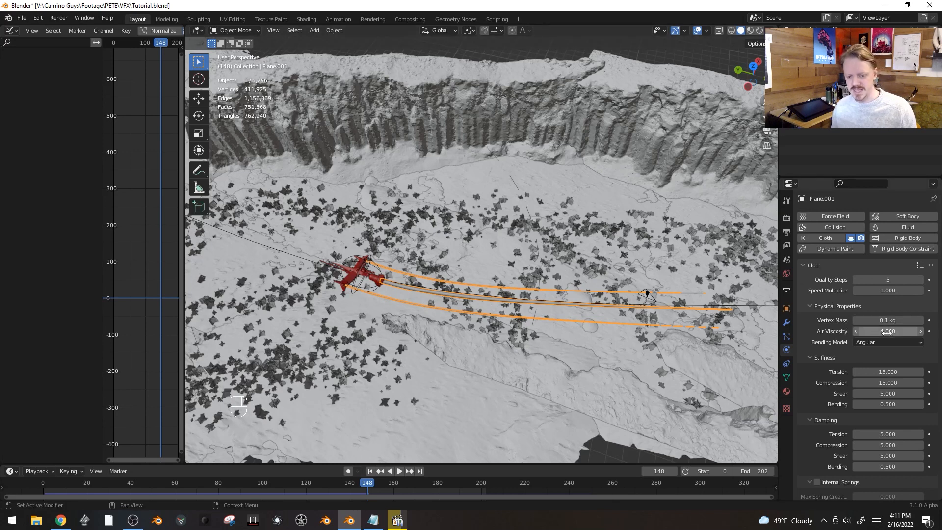
- Set the Turbulence field's strength to 500 and its size to 0.2
scroll(582, 235, down, 6)
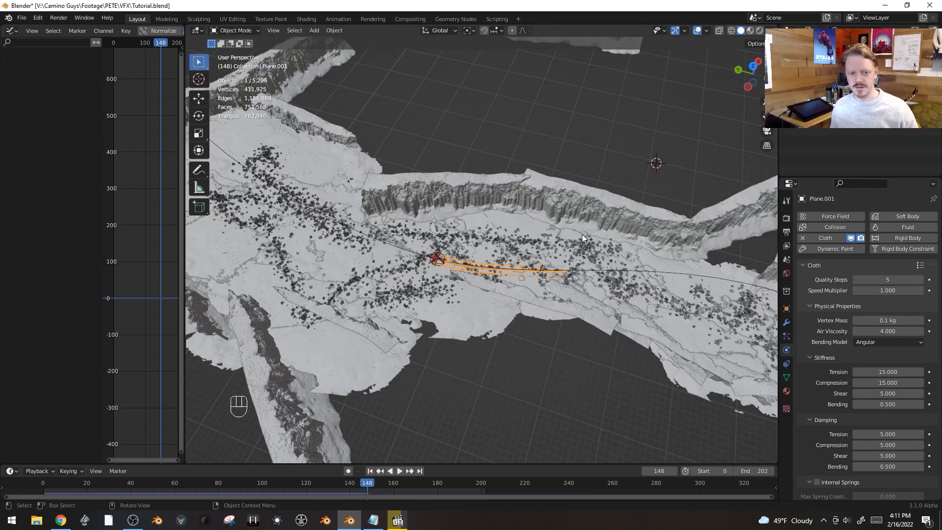
click(657, 164)
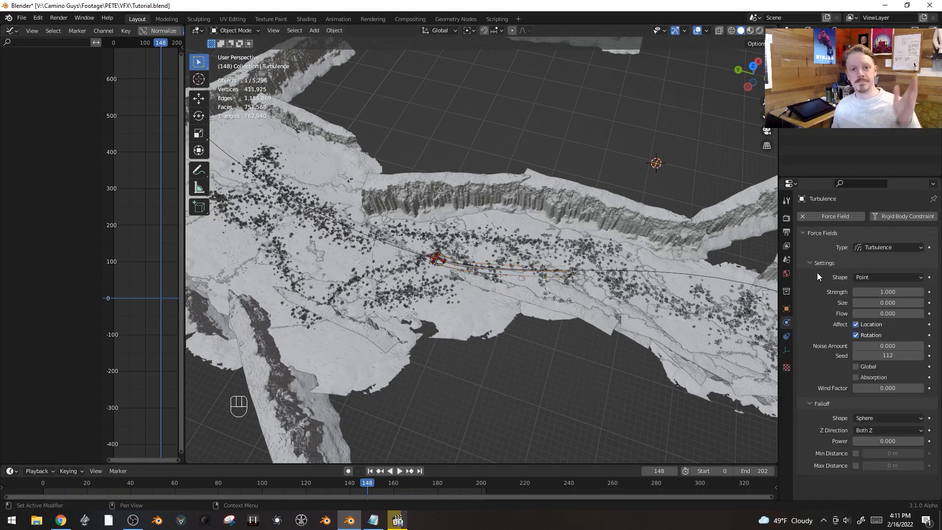
click(911, 292)
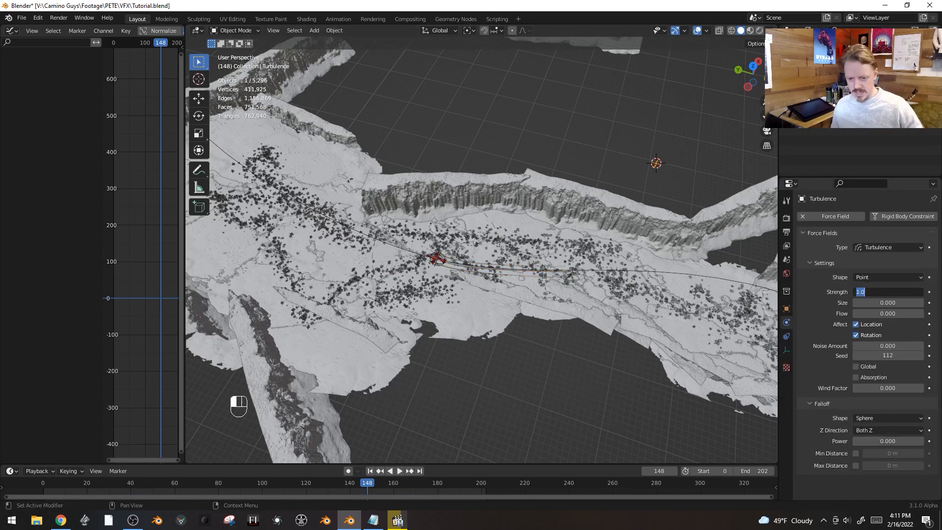
key(Tab)
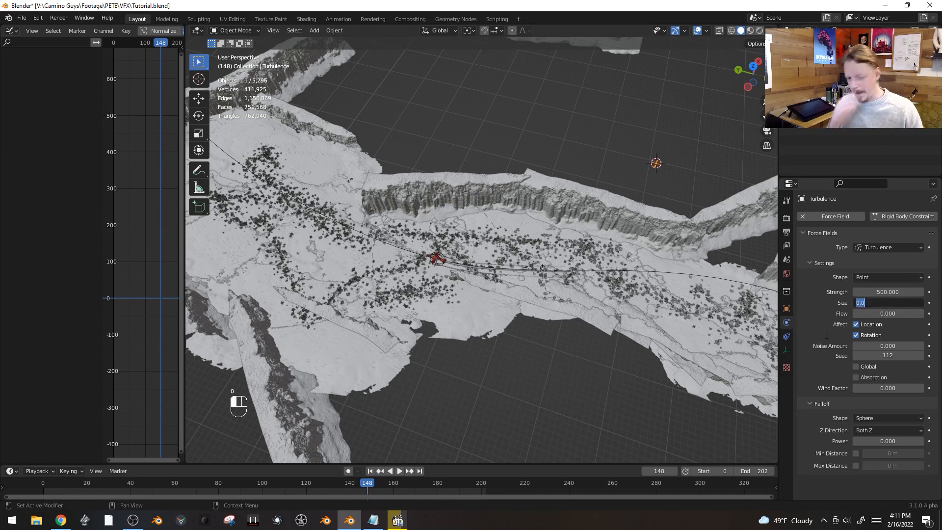
text(.2)
key(Return)
- Look over the canyon, ship and strands from above and return to the camera view
middle_drag(708, 354, 670, 281)
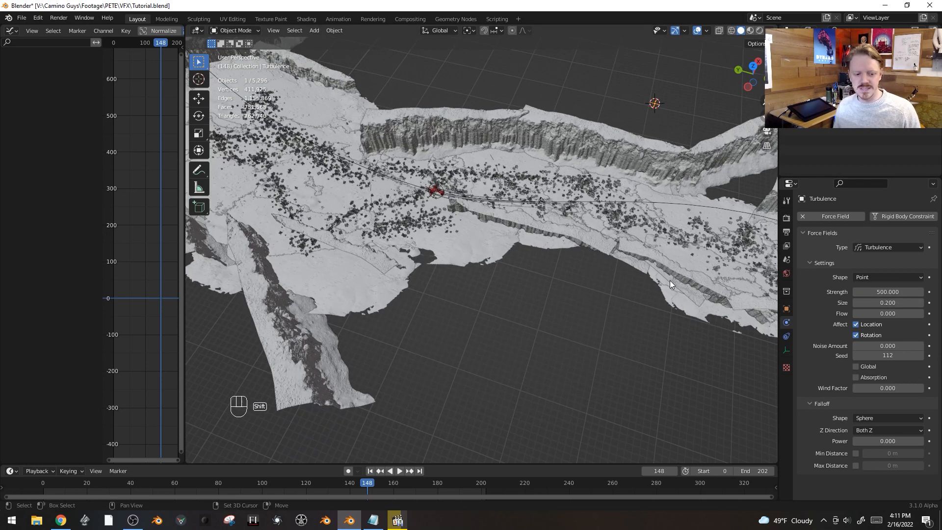
middle_drag(509, 288, 548, 220)
scroll(513, 234, up, 3)
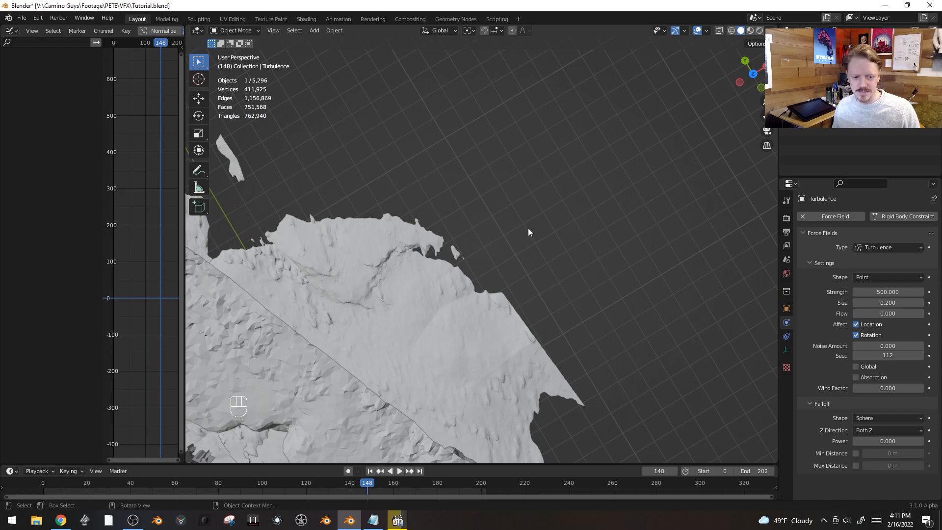
scroll(488, 217, down, 3)
shift+middle_drag(488, 217, 620, 130)
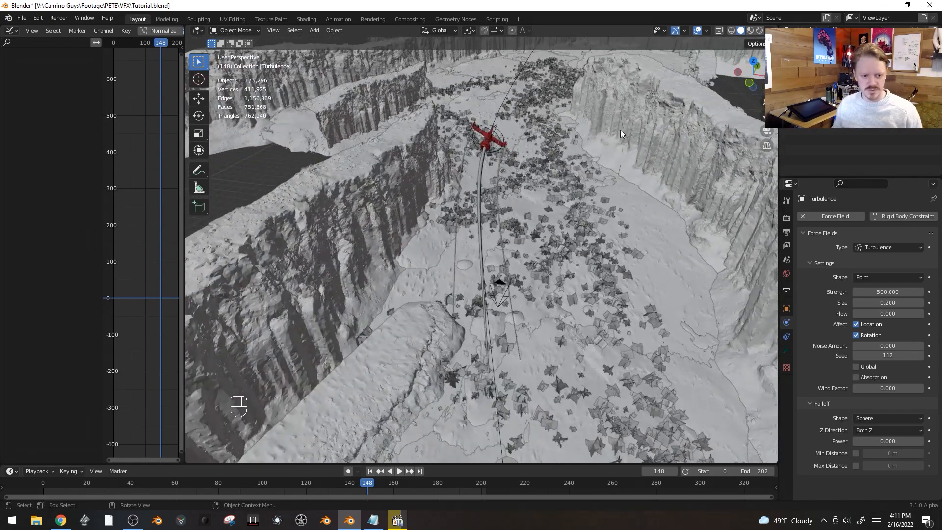
key(KP_0)
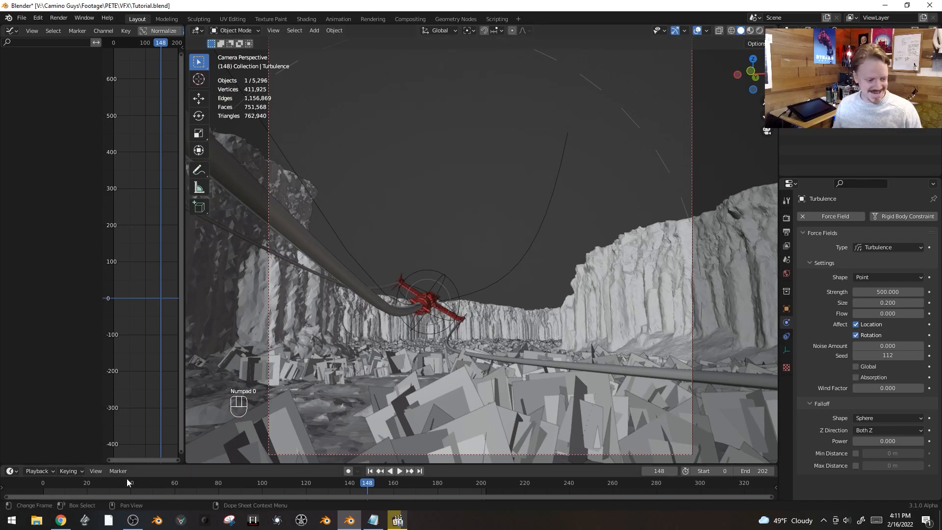
- Set the Turbulence field's size to 0.1 and play back the animation to check the strands' motion
drag(123, 481, 796, 468)
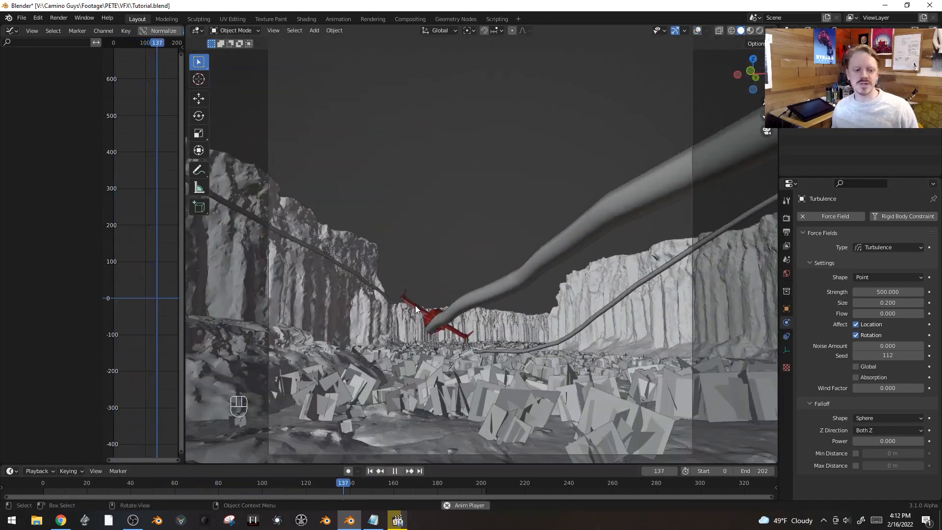
key(space)
click(876, 292)
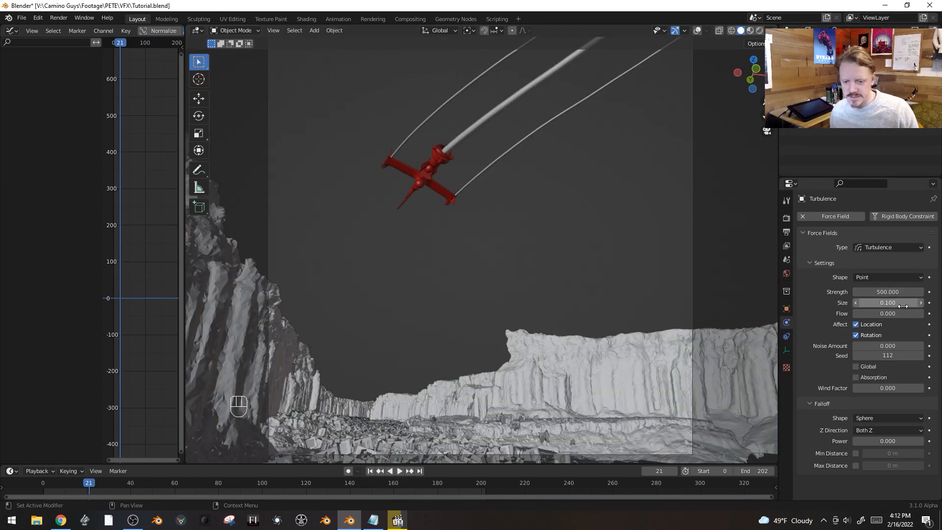
key(space)
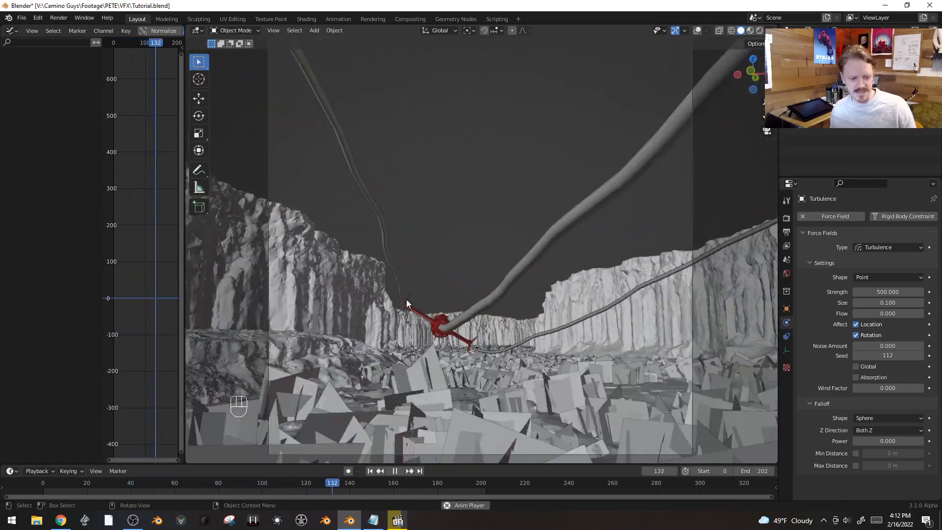
key(alt+a)
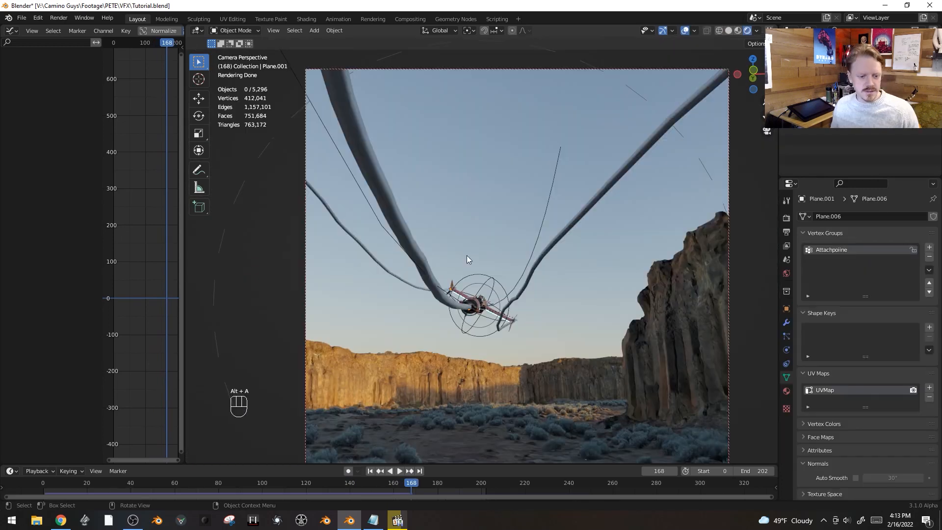
- Create a new material for the trailing strands and show its nodes in a widened Shader Editor
click(408, 255)
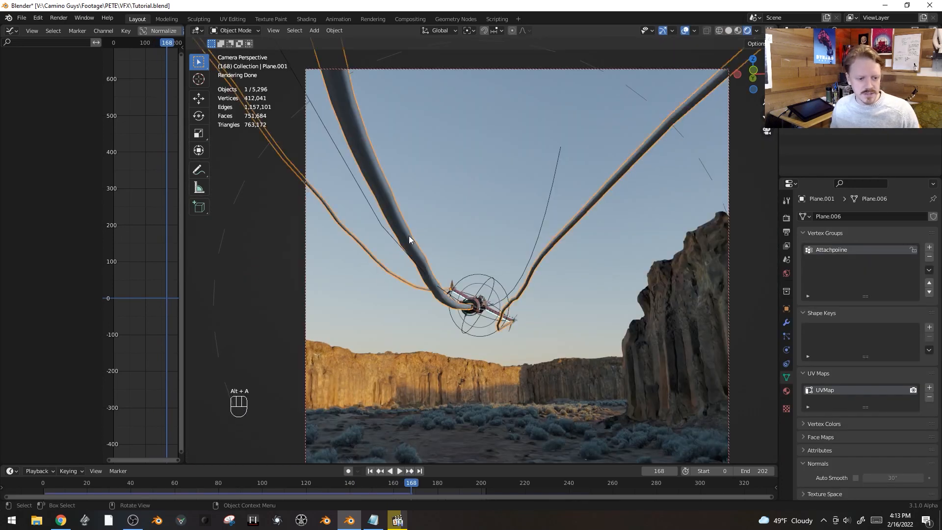
click(787, 389)
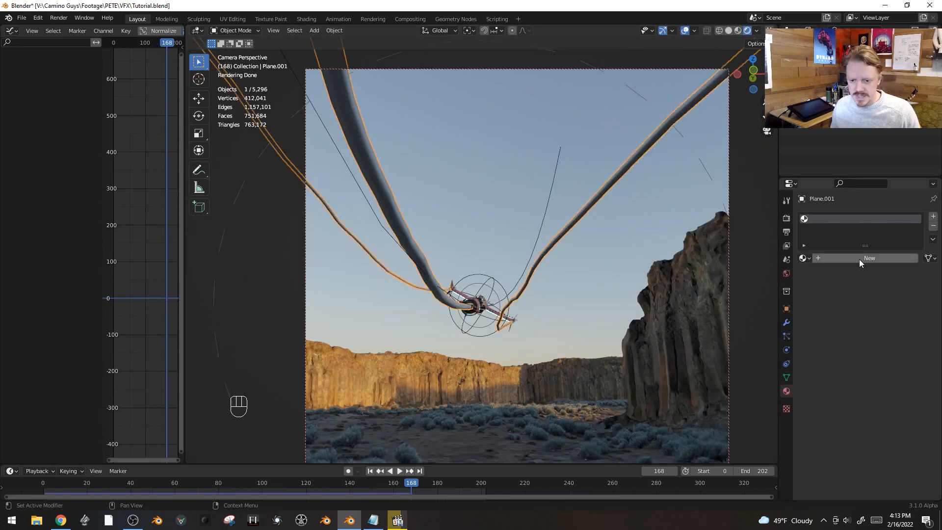
click(10, 30)
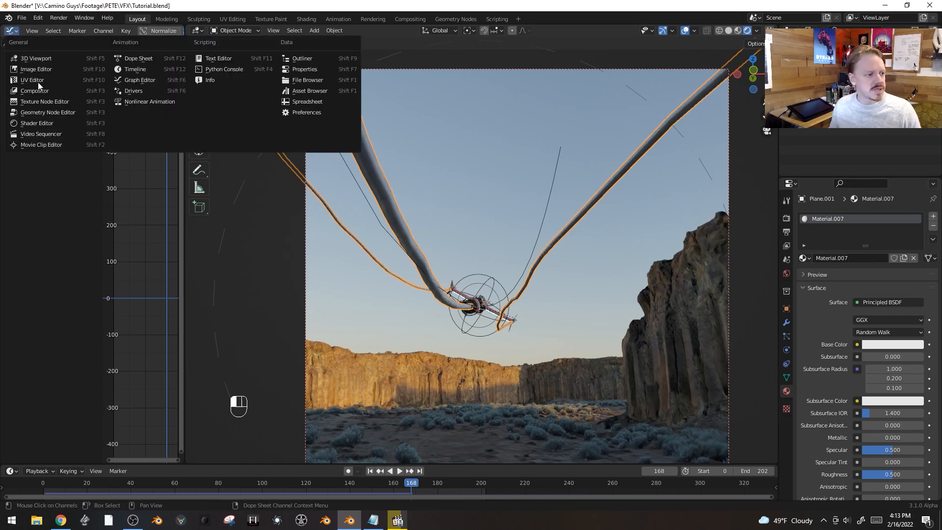
click(52, 122)
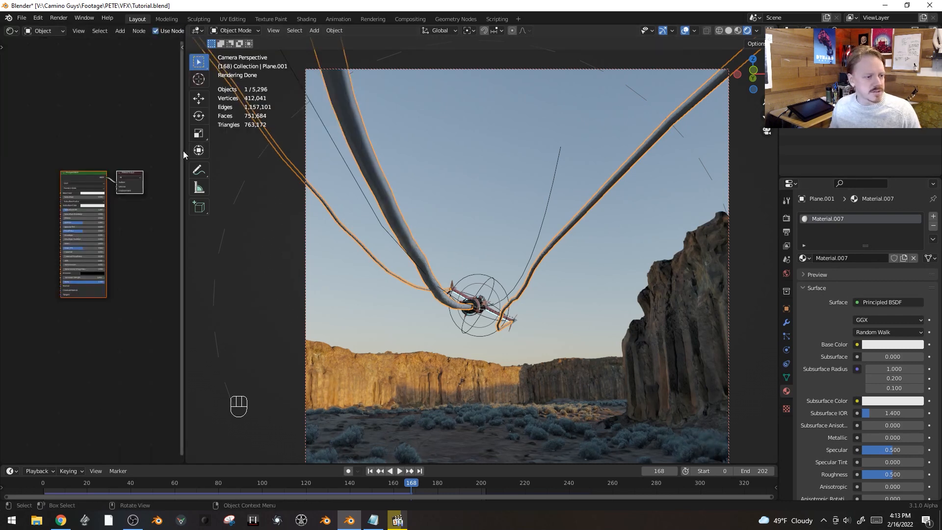
drag(186, 149, 323, 149)
- Replace the strands' Principled BSDF with a Volume Scatter shader connected to the Material Output's Volume input
scroll(261, 230, up, 4)
key(alt+a)
click(141, 105)
key(x)
middle_drag(137, 111, 114, 220)
scroll(115, 220, up, 1)
key(shift+a)
mouse_move(87, 252)
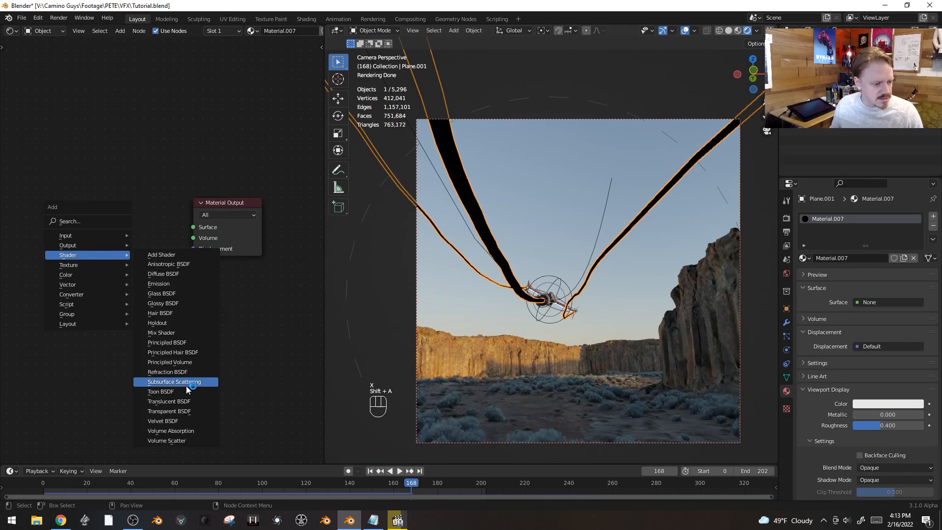
click(184, 439)
drag(161, 241, 194, 238)
key(shift+alt+z)
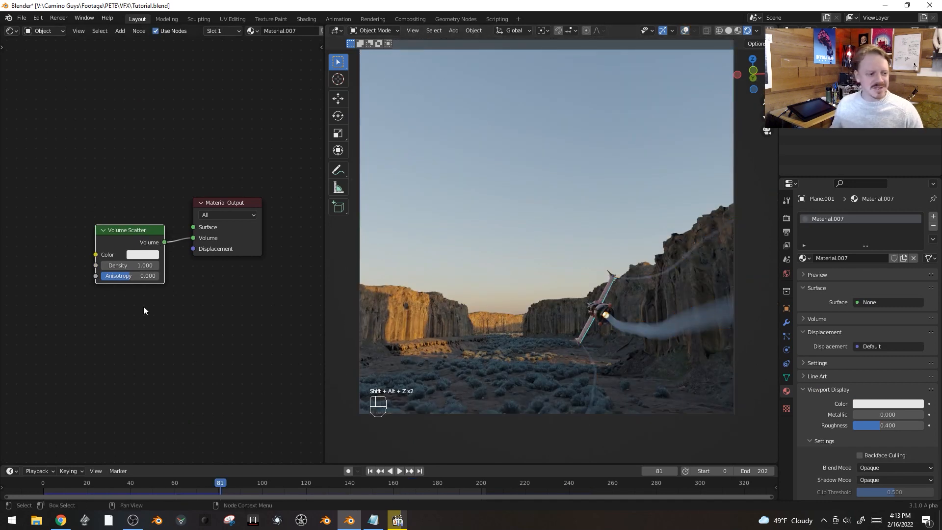
- Add a Noise Texture and connect its Fac output to the Volume Scatter's Density
middle_drag(24, 263, 98, 266)
key(shift+a)
mouse_move(82, 278)
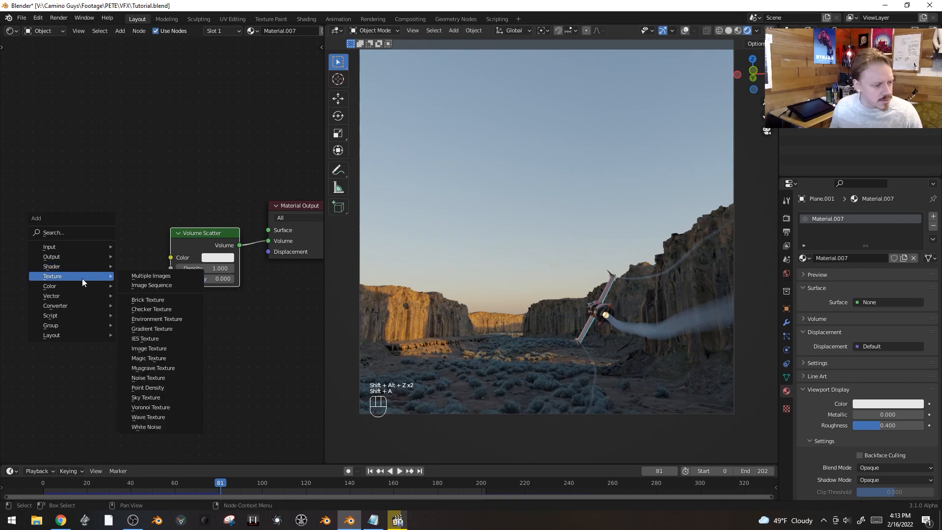
click(148, 377)
click(120, 282)
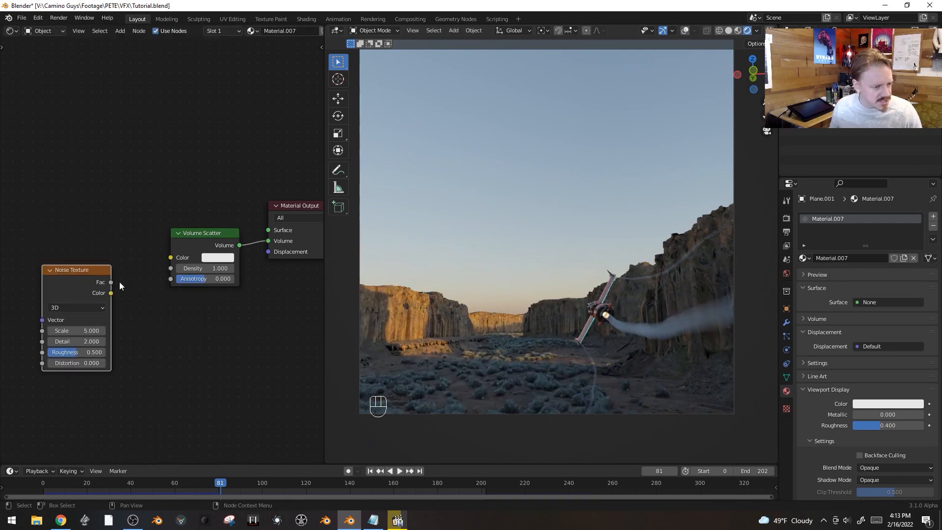
drag(112, 280, 172, 269)
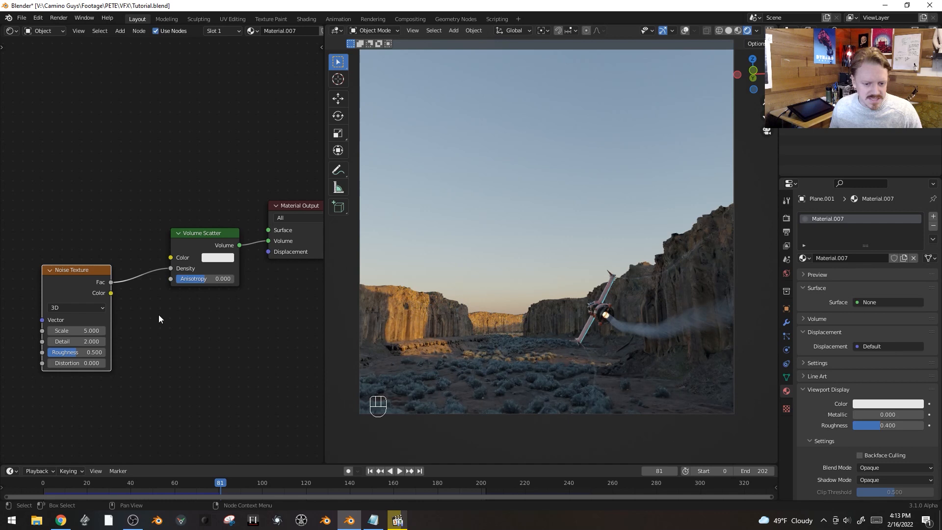
- Set the Noise Texture's scale to 0.2 and preview its output on the strands
middle_drag(159, 319, 225, 321)
scroll(216, 319, up, 2)
click(153, 327)
key(BackSpace)
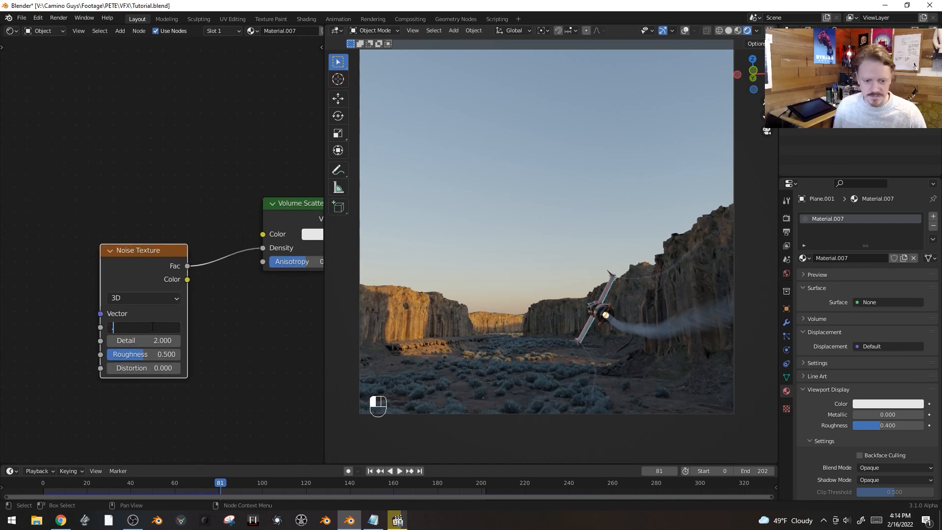
text(0.2)
key(Return)
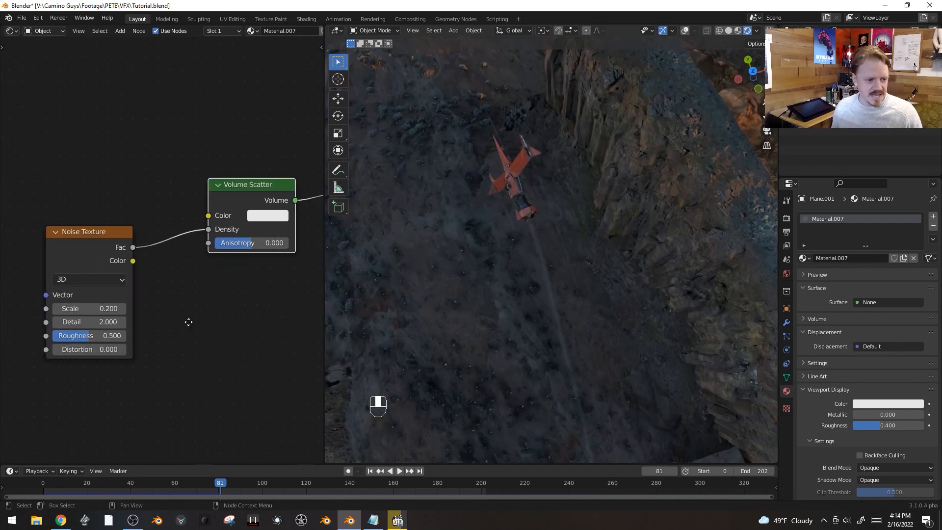
ctrl+shift+click(90, 234)
scroll(563, 334, up, 2)
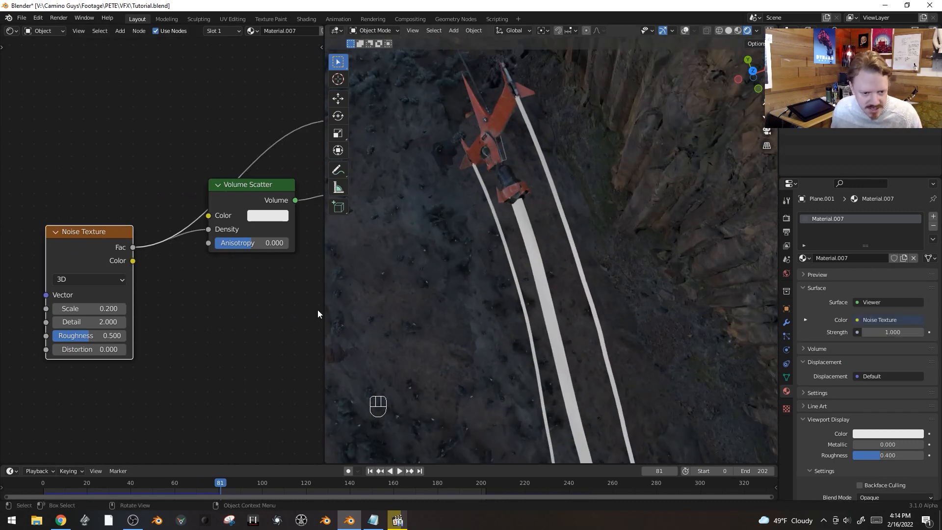
- Insert a ColorRamp between the Noise Texture and Volume Scatter, moving the black stop inward and the white stop to 0.882
middle_drag(173, 327, 225, 323)
drag(139, 238, 58, 219)
key(shift+a)
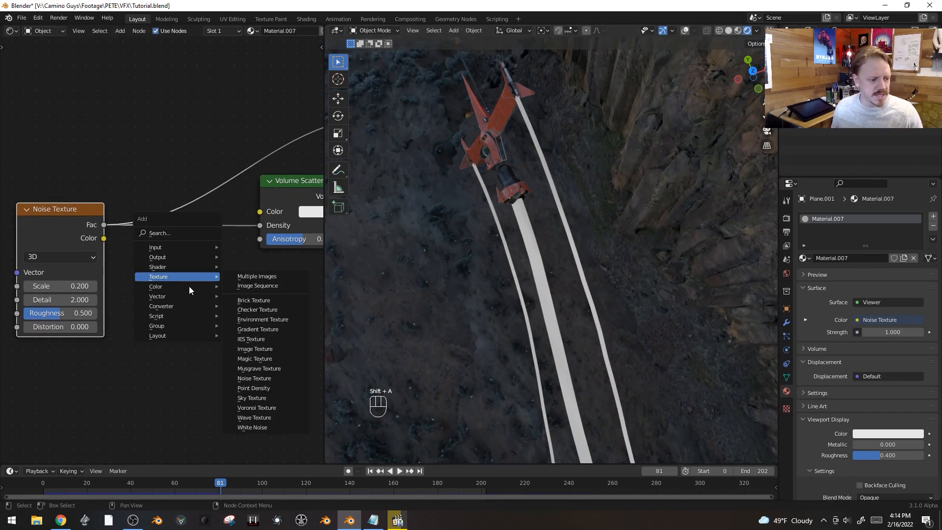
mouse_move(183, 302)
click(248, 326)
click(205, 229)
drag(173, 298, 232, 292)
drag(289, 297, 285, 295)
scroll(599, 288, down, 5)
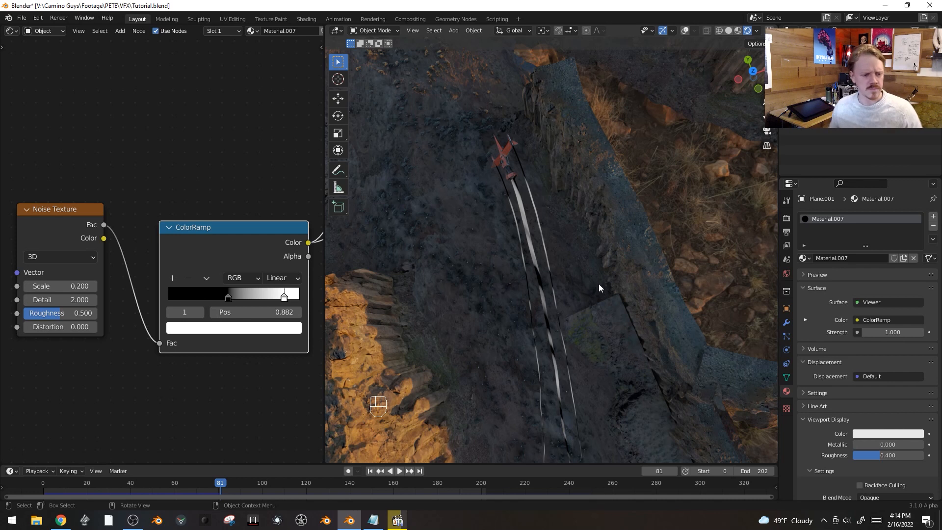
- Add a Plain Axes empty and move it slightly away from the 3D cursor beyond the canyon wall
key(shift+alt+z)
key(shift+a)
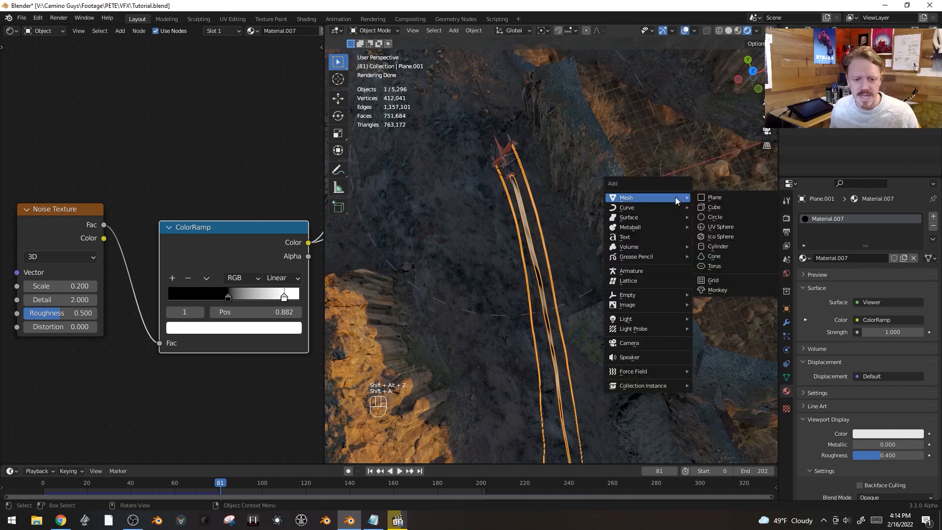
mouse_move(629, 304)
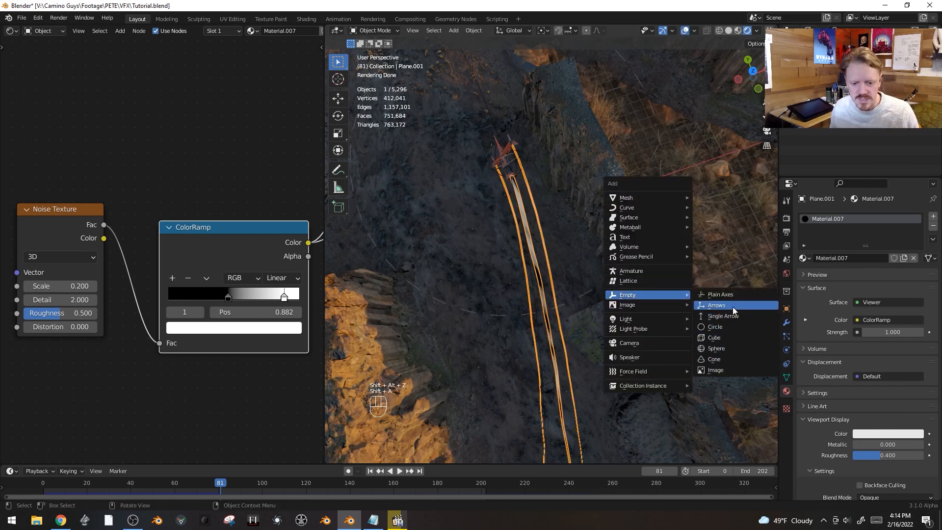
click(735, 298)
key(g)
click(664, 277)
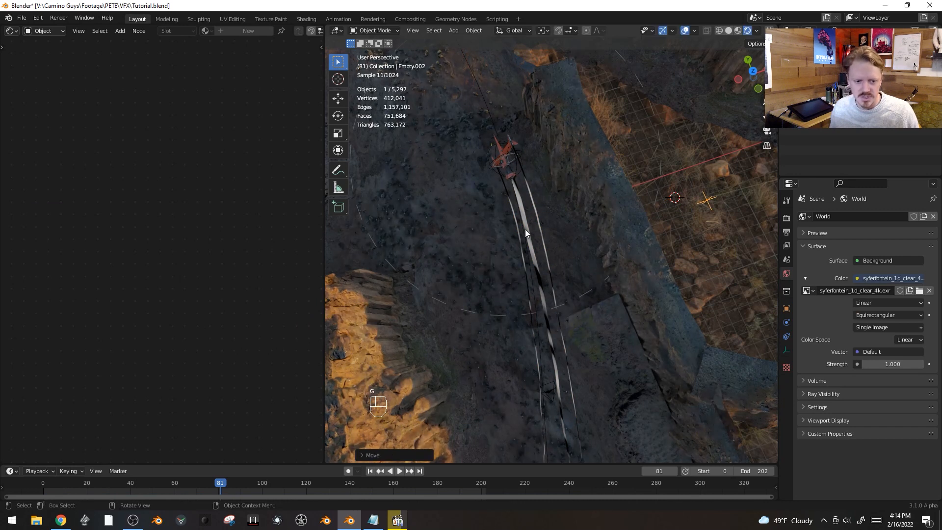
- Add Texture Coordinate and Mapping nodes to the strands' noise, using Object coordinates taken from the new empty
click(526, 228)
middle_drag(106, 187, 156, 181)
key(alt+a)
click(123, 205)
middle_drag(127, 415, 270, 370)
key(ctrl+t)
scroll(162, 249, down, 4)
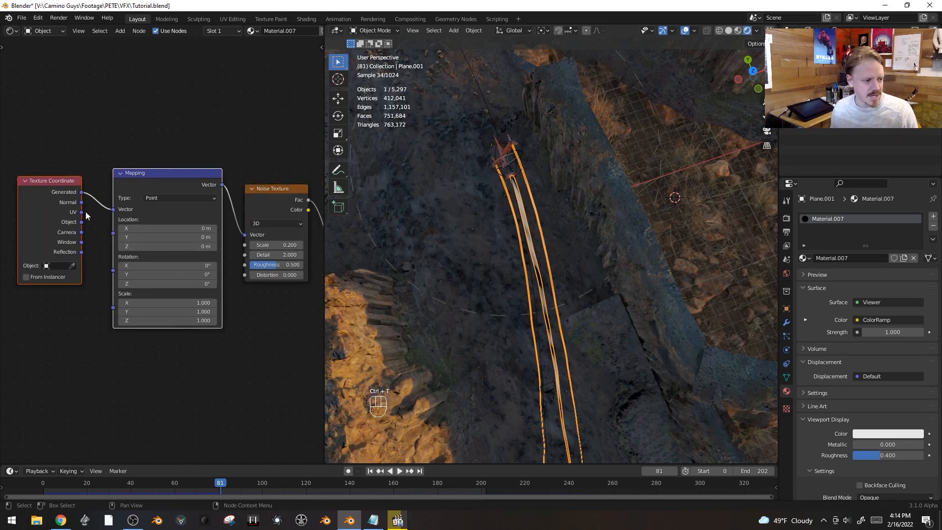
drag(81, 222, 113, 210)
click(72, 265)
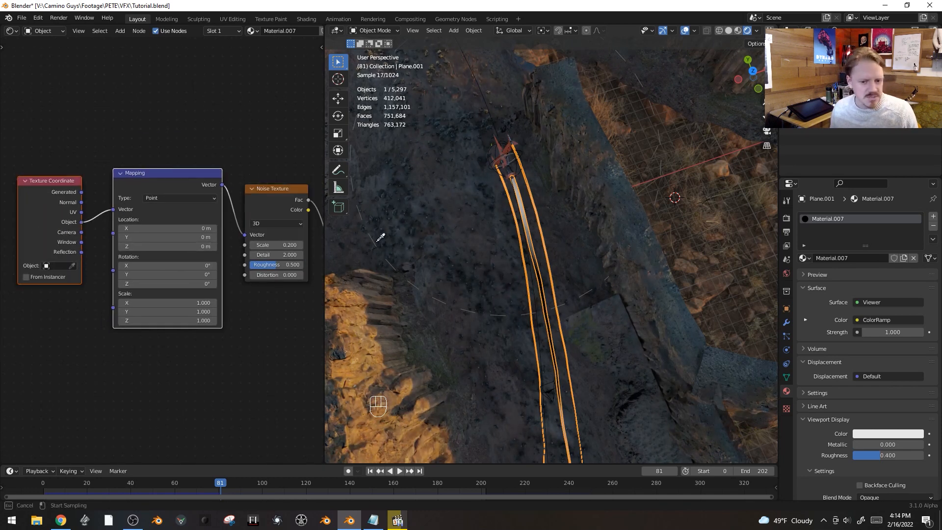
click(706, 201)
- Scale down the empty that drives the strands' noise coordinates
click(706, 201)
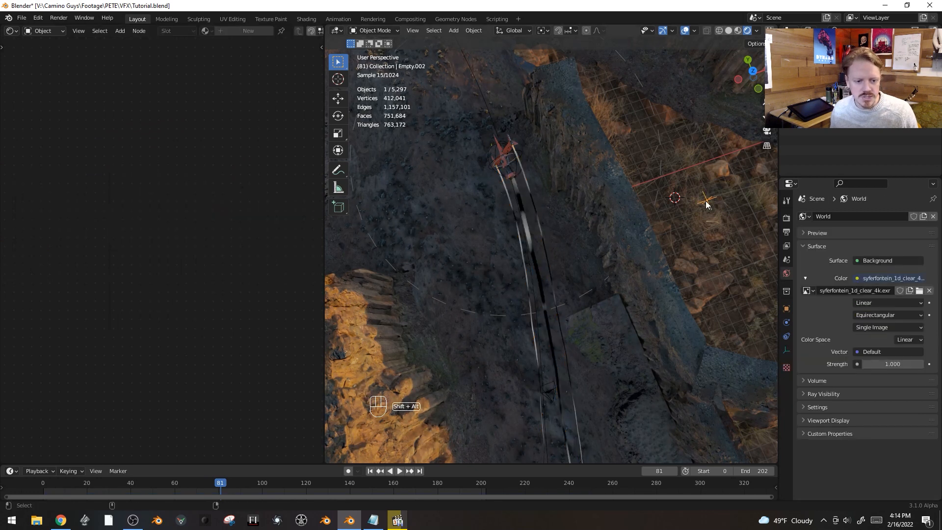
key(s)
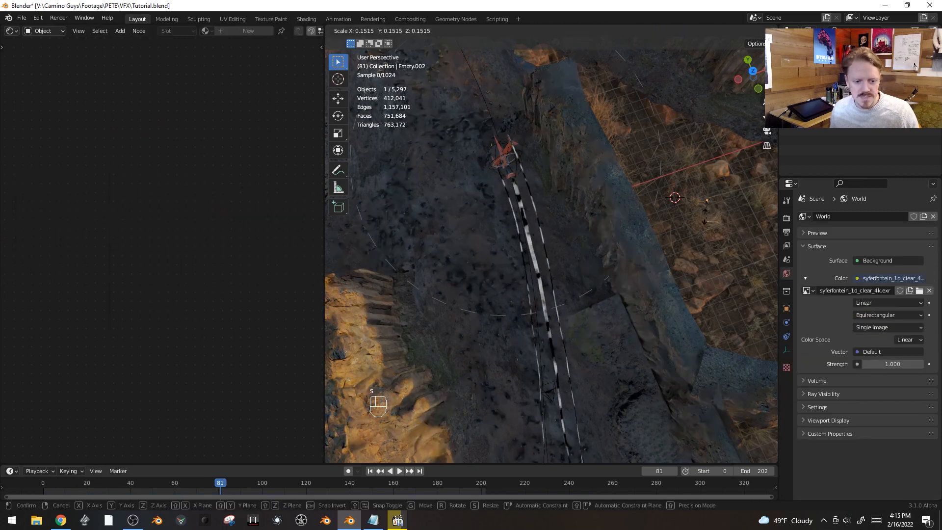
click(710, 229)
click(787, 217)
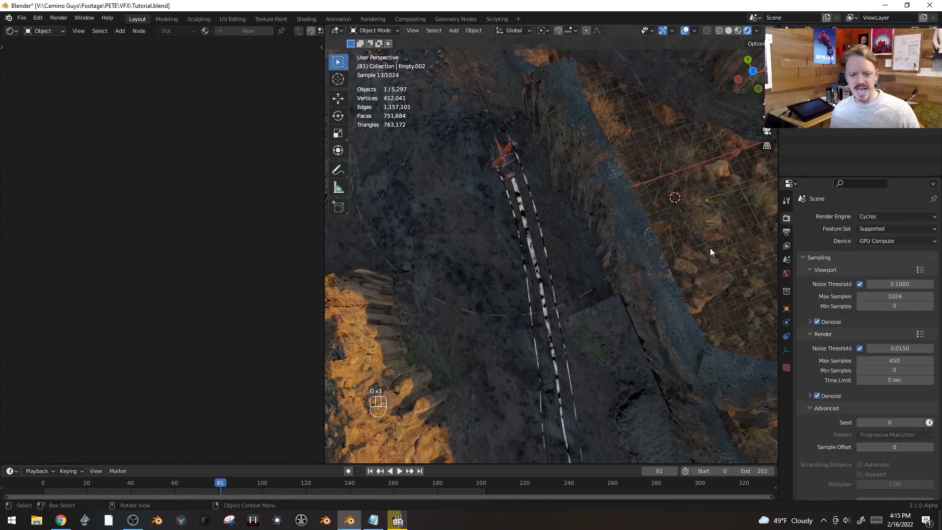
- Try moving the empty, including along global Y, to shift the noise pattern along the strands
key(g)
key(g)
key(g)
key(g)
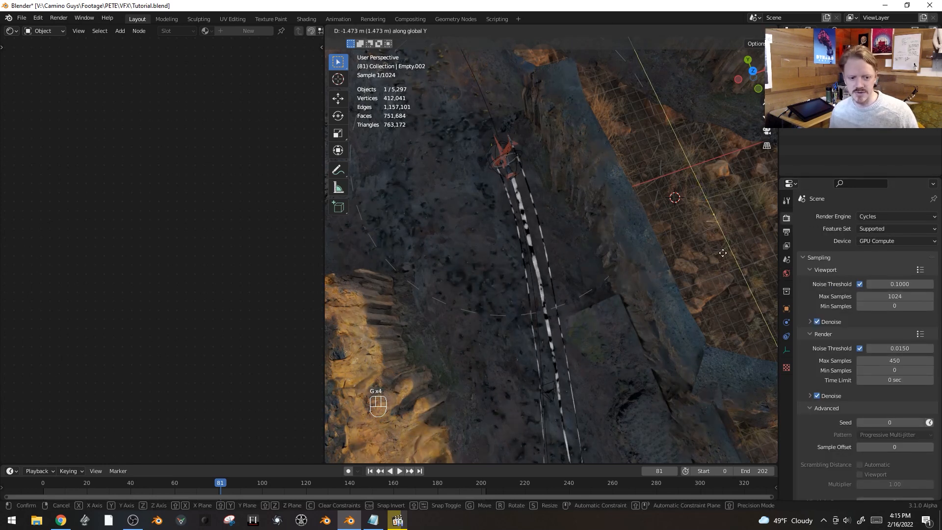
click(597, 190)
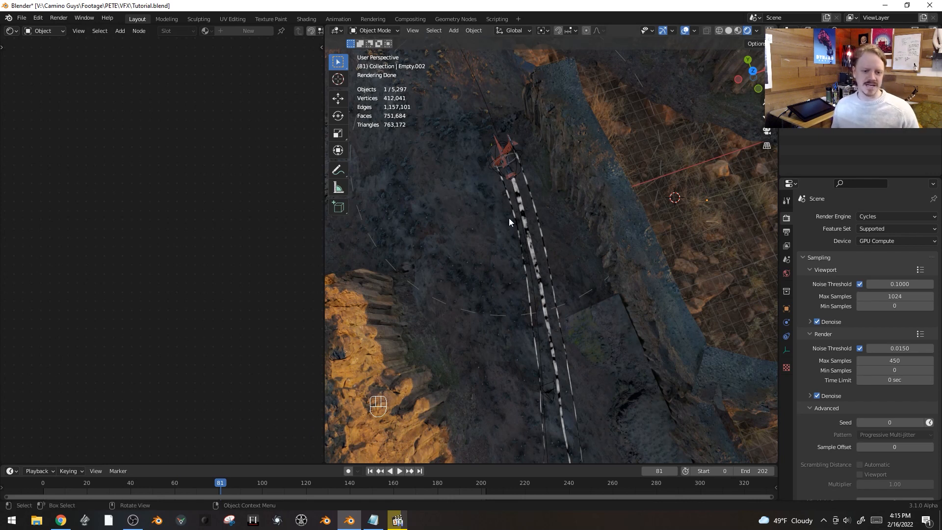
- Set the strands' Noise Texture scale to 0.05 and its detail to 4
click(515, 193)
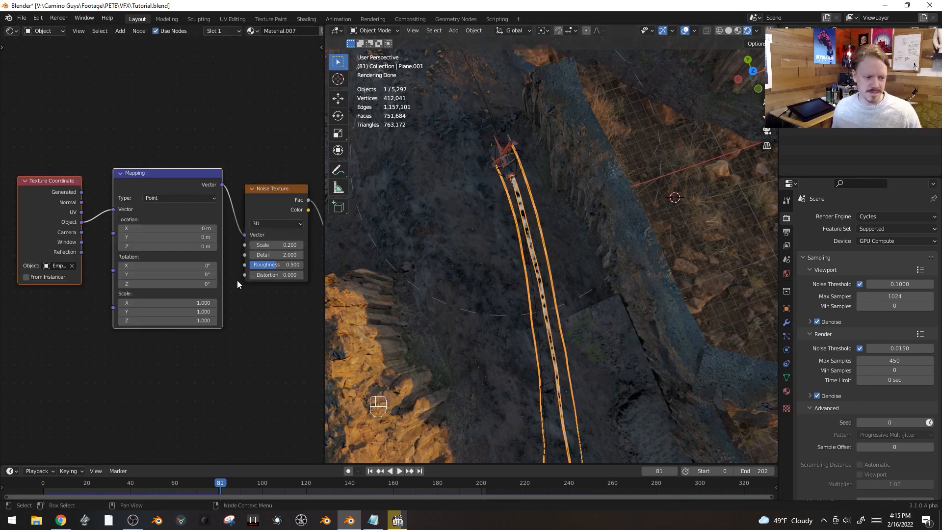
key(ctrl+z)
key(ctrl+z)
key(shift+alt+z)
click(218, 254)
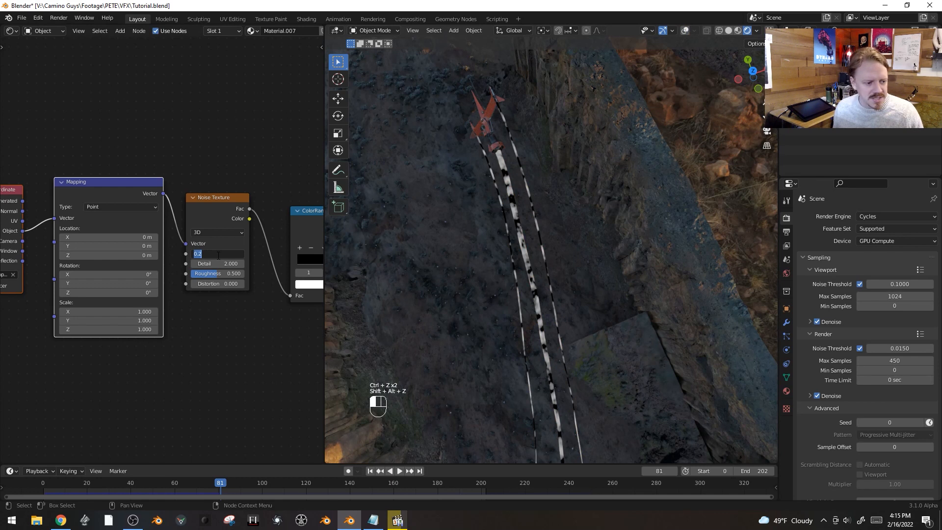
text(.05)
key(Return)
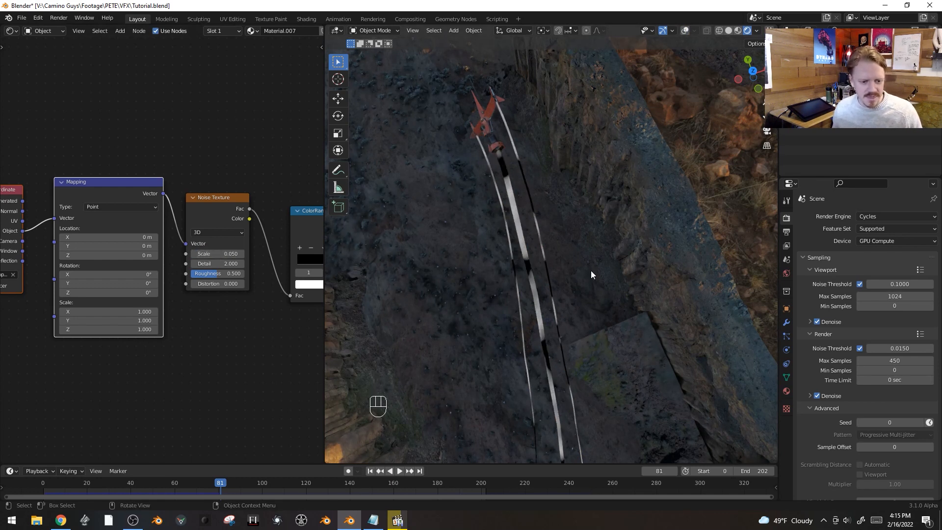
middle_drag(591, 300, 600, 203)
click(219, 263)
text(4)
key(Return)
- Switch the preview back to the Volume Scatter shader and move it and the Material Output farther from the ColorRamp
scroll(232, 337, down, 1)
middle_drag(231, 337, 176, 348)
scroll(164, 363, down, 1)
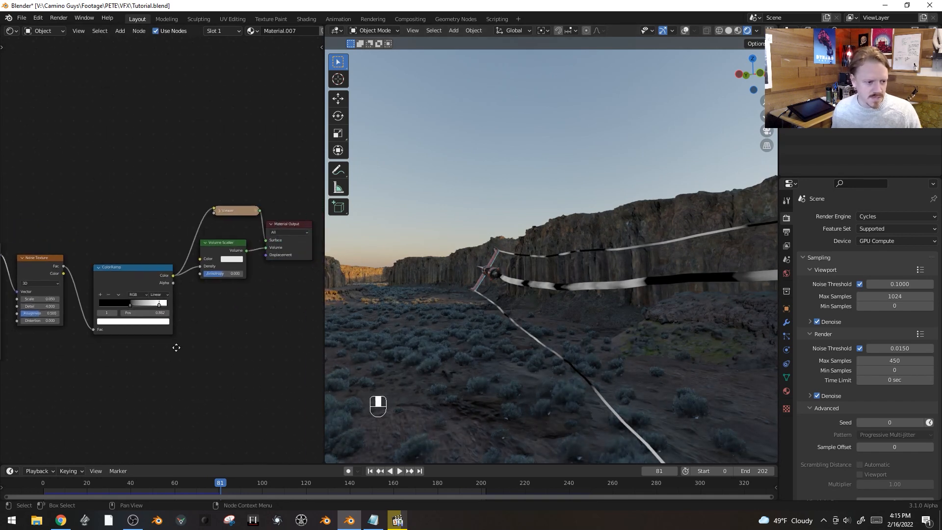
ctrl+shift+click(225, 245)
click(294, 224)
shift+click(226, 245)
key(g)
scroll(255, 343, up, 1)
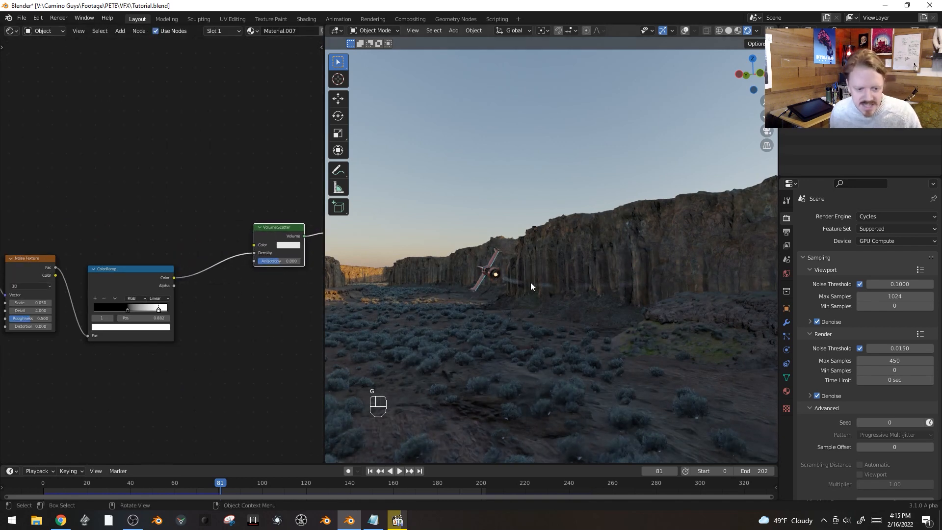
- Raise the brightness value of the ColorRamp's white stop and adjust the black stop in the camera view
click(153, 326)
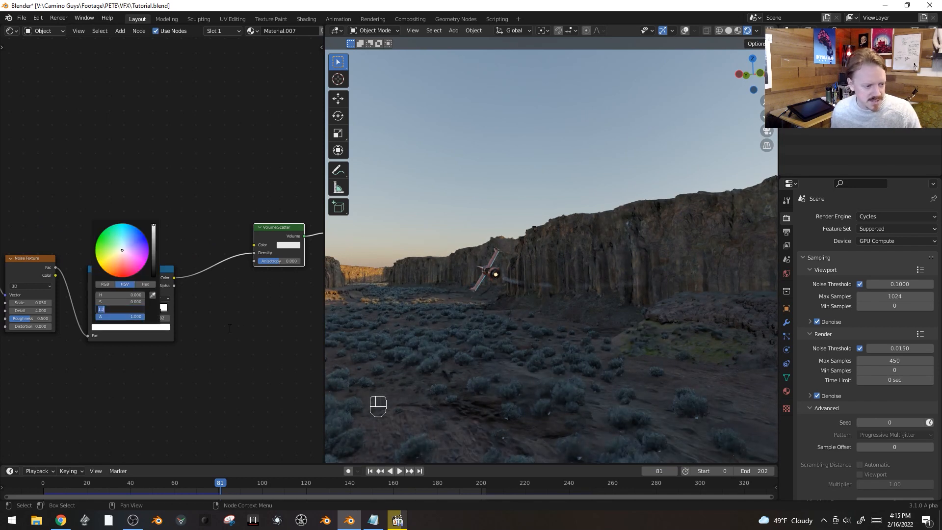
key(shift+alt+z)
key(shift+alt+z)
key(KP_0)
mouse_move(127, 310)
mouse_down()
mouse_move(103, 313)
mouse_move(134, 310)
mouse_move(128, 314)
mouse_up()
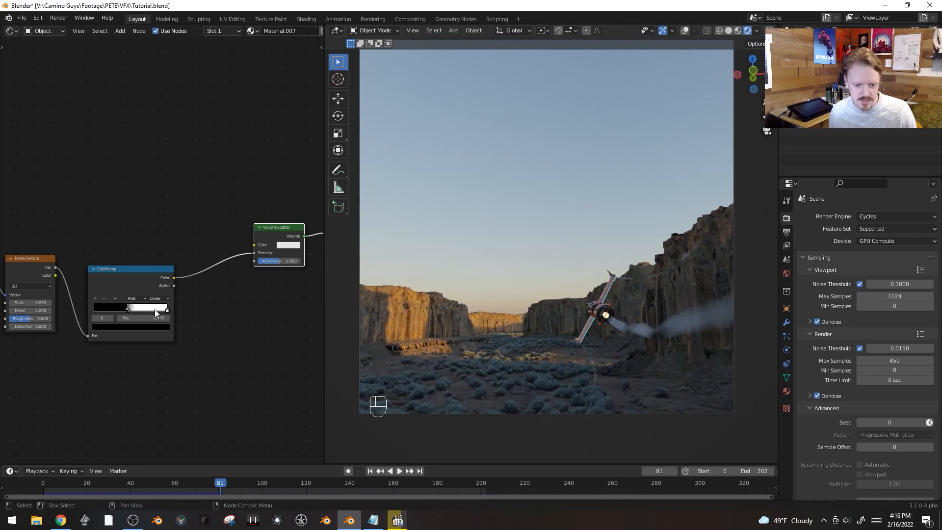
- Add a Subdivision modifier to the smoke strands' mesh and view the trails in the camera view without overlays
key(shift+alt+z)
key(shift+alt+z)
scroll(649, 356, up, 4)
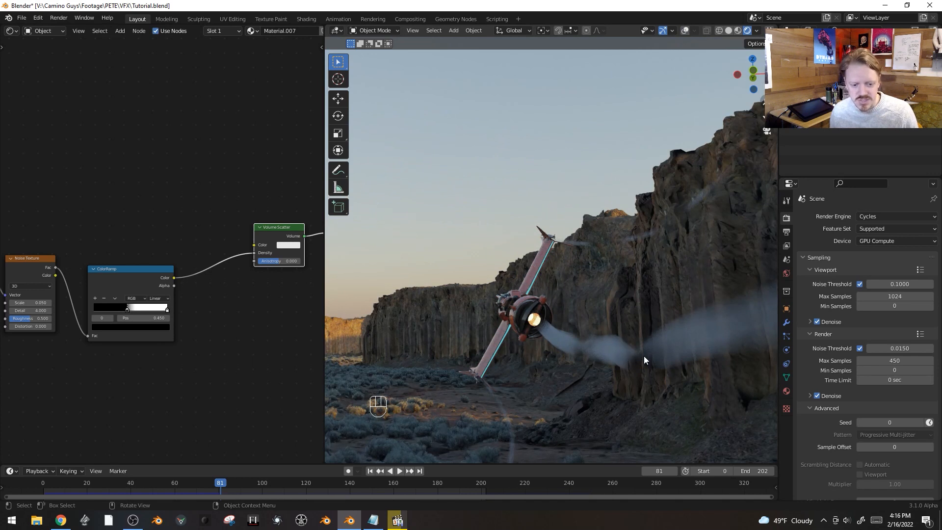
key(shift+alt+z)
click(787, 323)
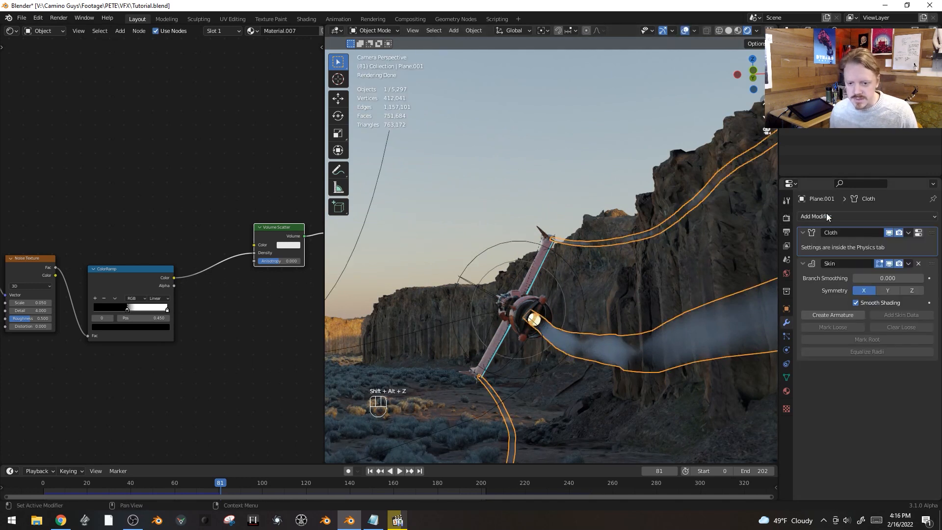
click(828, 217)
click(751, 394)
key(shift+alt+z)
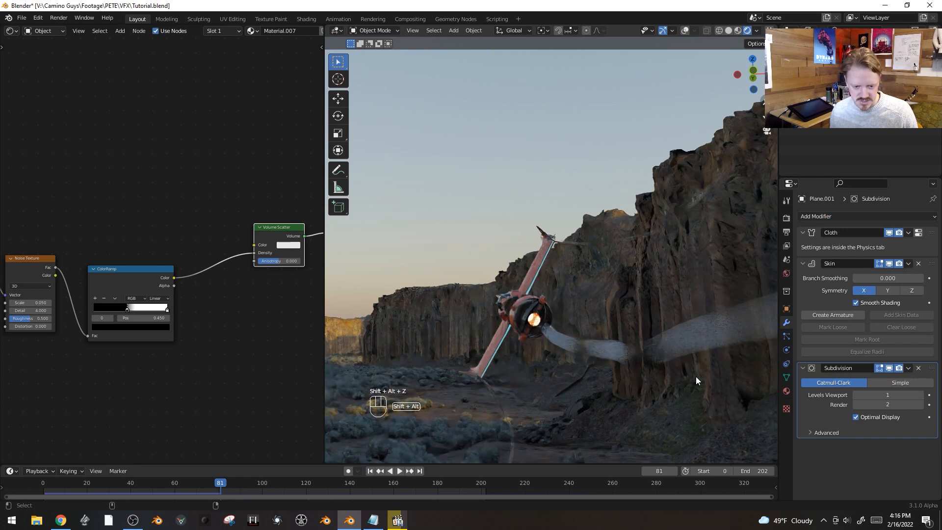
key(shift+alt+z)
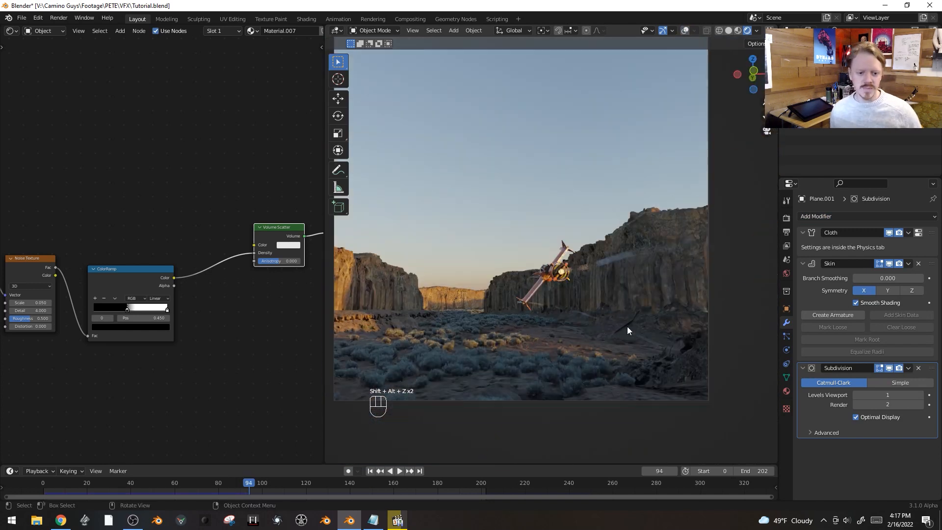
- Bake the cloth simulation of the smoke strands
key(shift+alt+z)
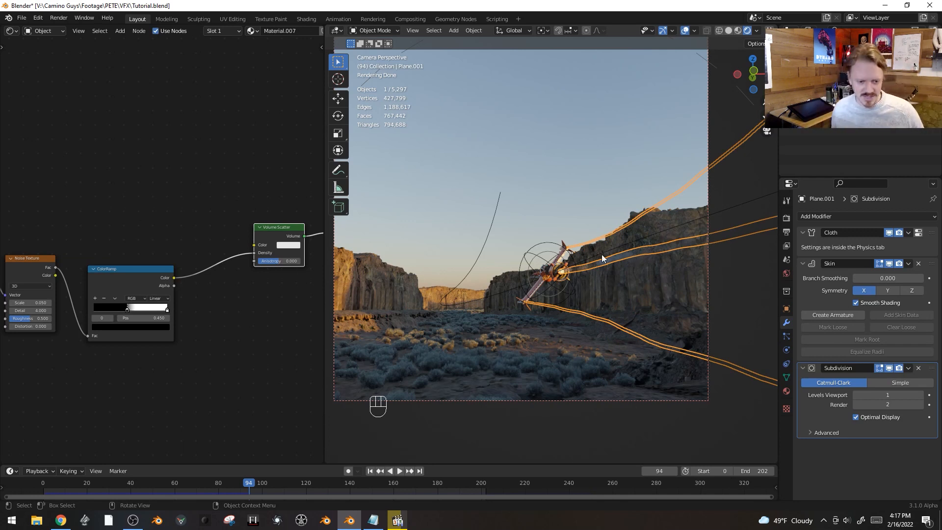
key(alt+a)
middle_drag(614, 273, 651, 290)
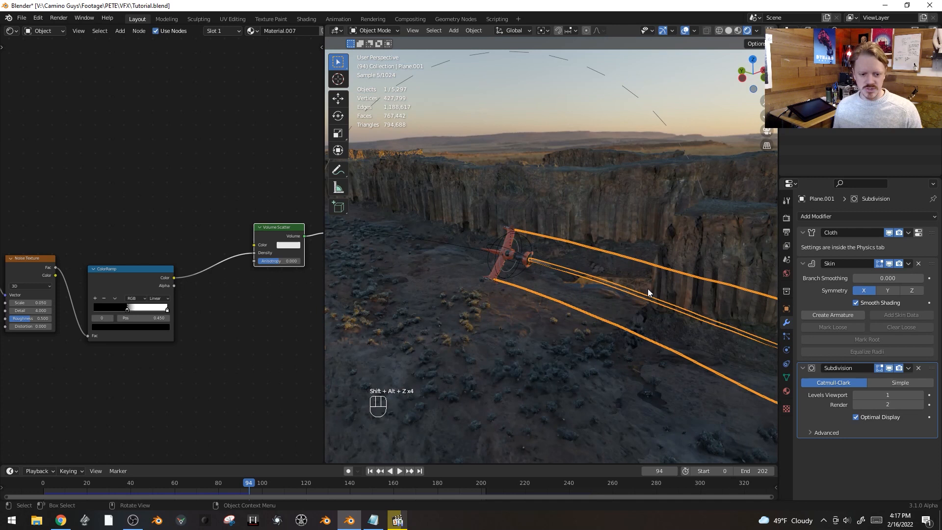
click(567, 268)
click(560, 268)
click(543, 261)
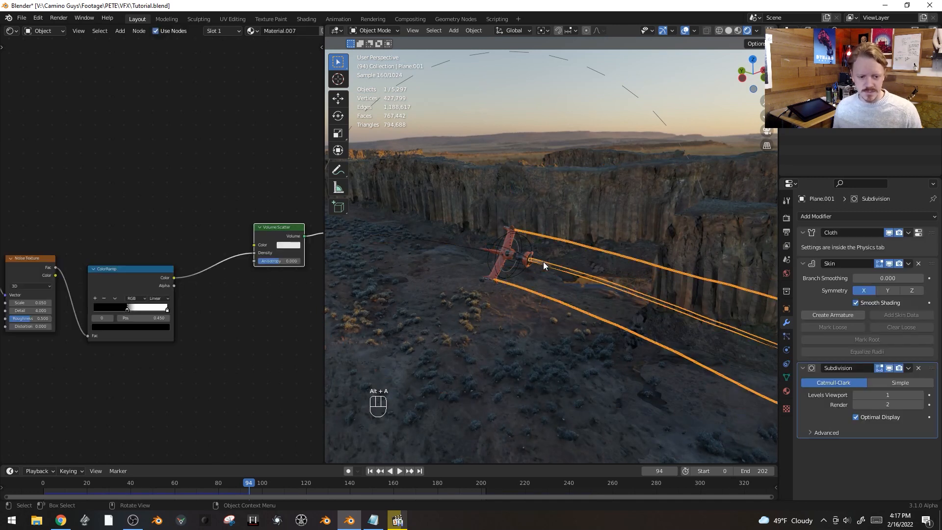
click(786, 350)
scroll(912, 216, down, 10)
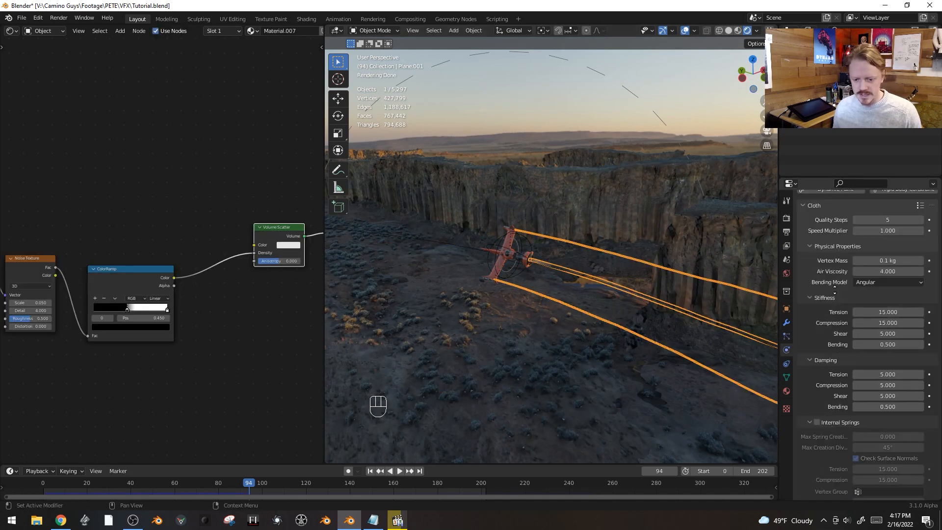
scroll(913, 216, down, 2)
click(864, 230)
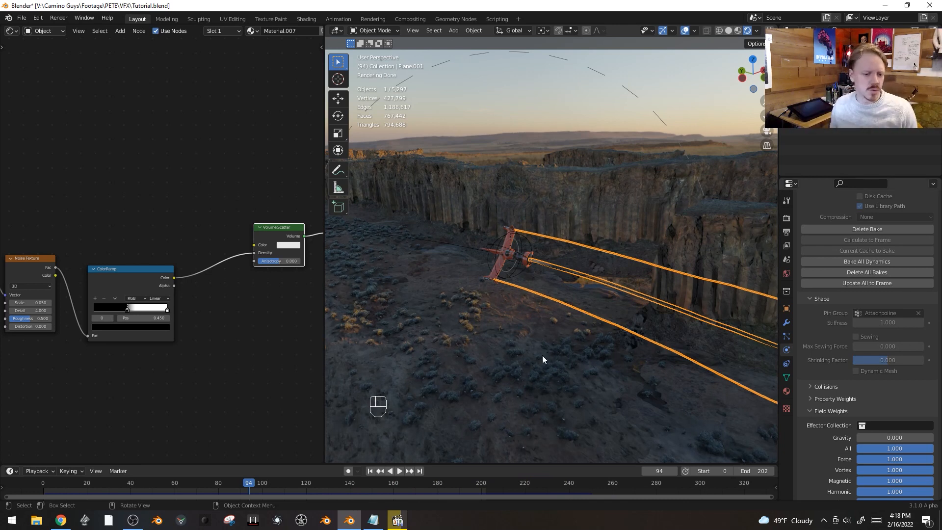
click(867, 229)
- Play the animation in the camera view up to frame 106 and inspect the trails with overlays hidden
key(alt+a)
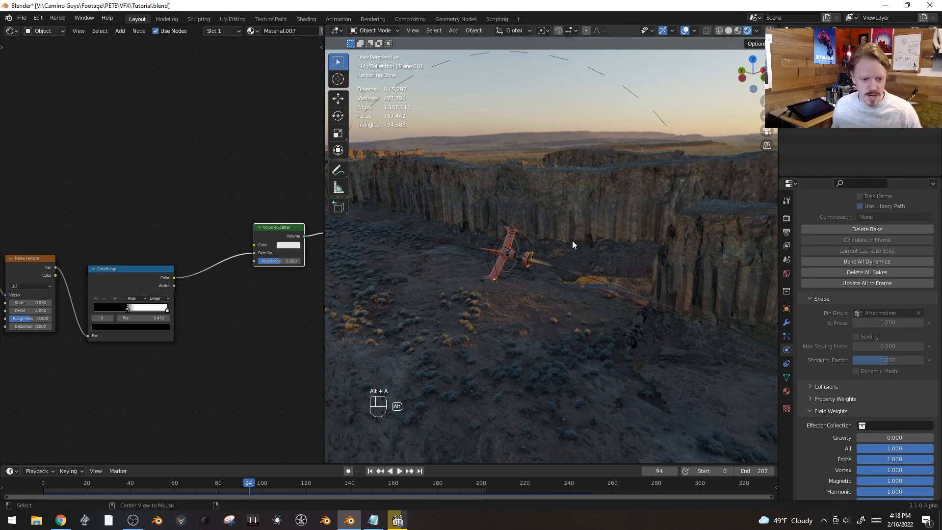
key(KP_0)
key(space)
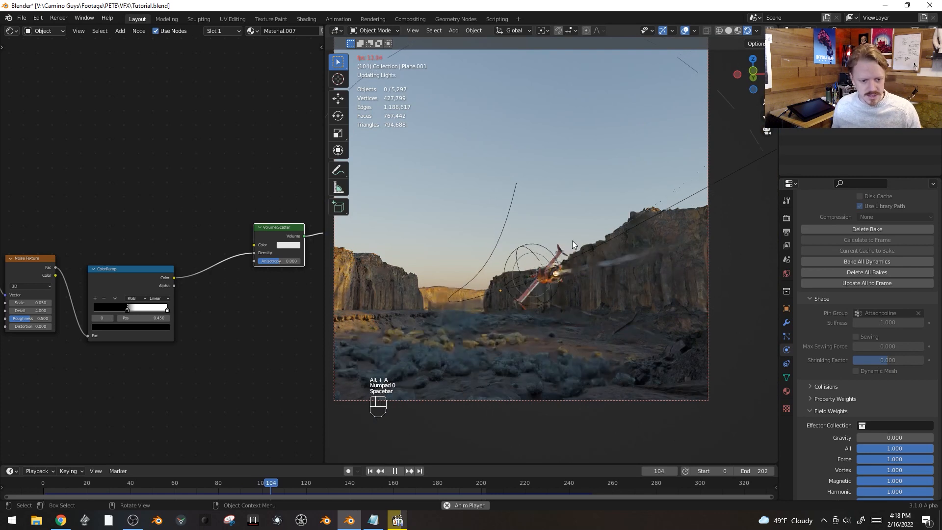
key(space)
key(shift+alt+z)
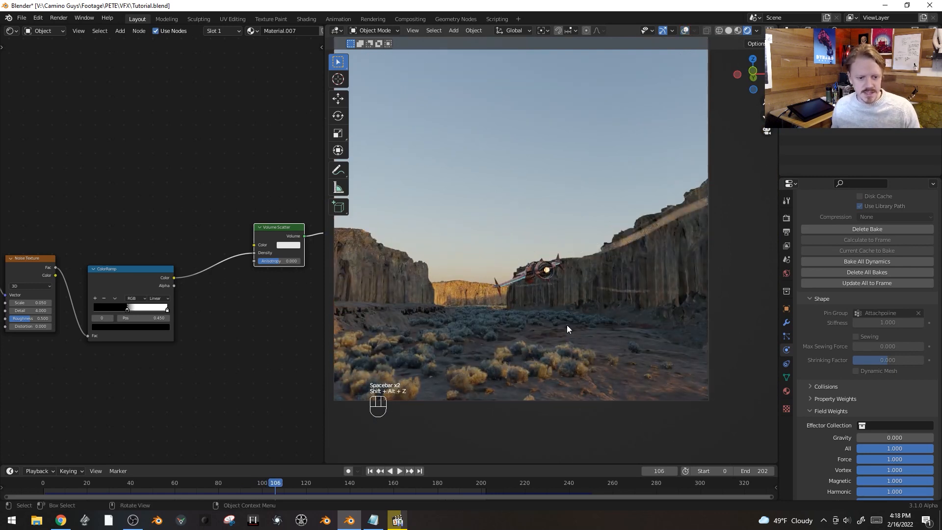
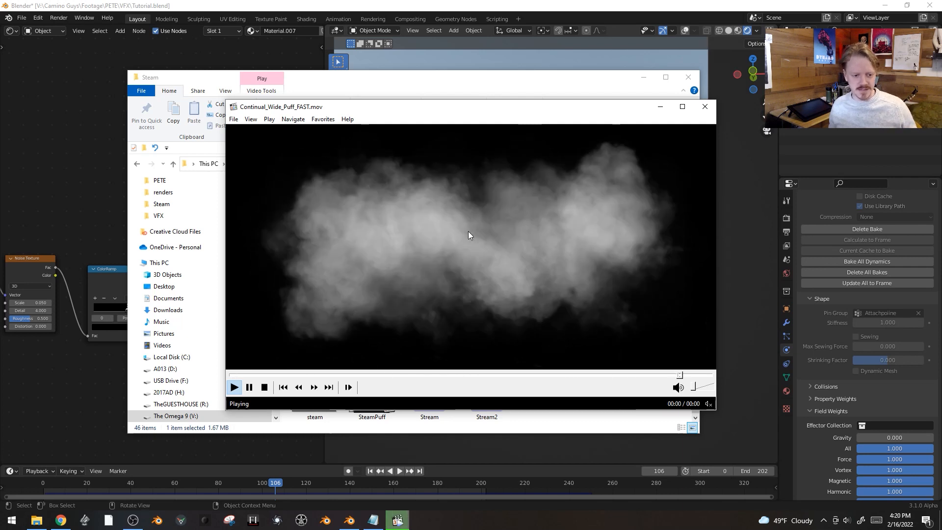
- Pause the steam clip preview, switch back to Blender and import Continual_Wide_Puff_FAST.mov as an image plane
click(486, 239)
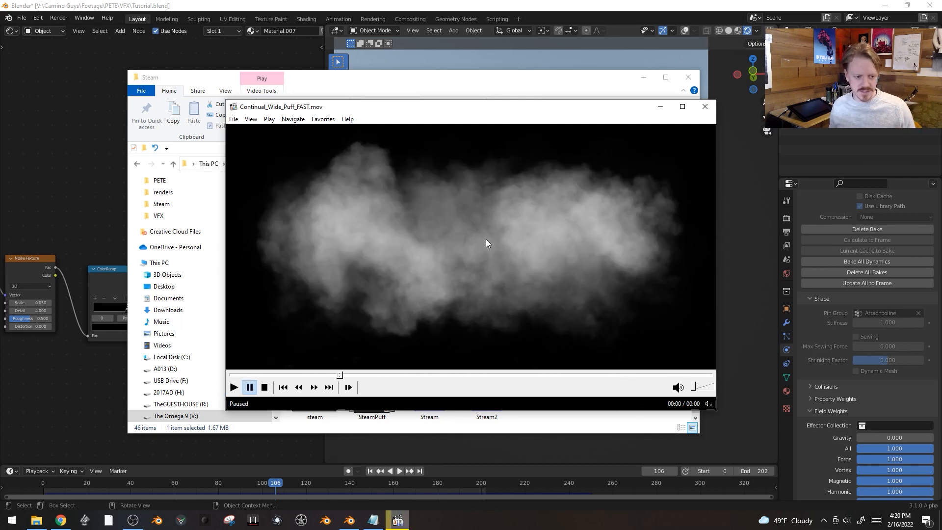
click(444, 4)
key(F3)
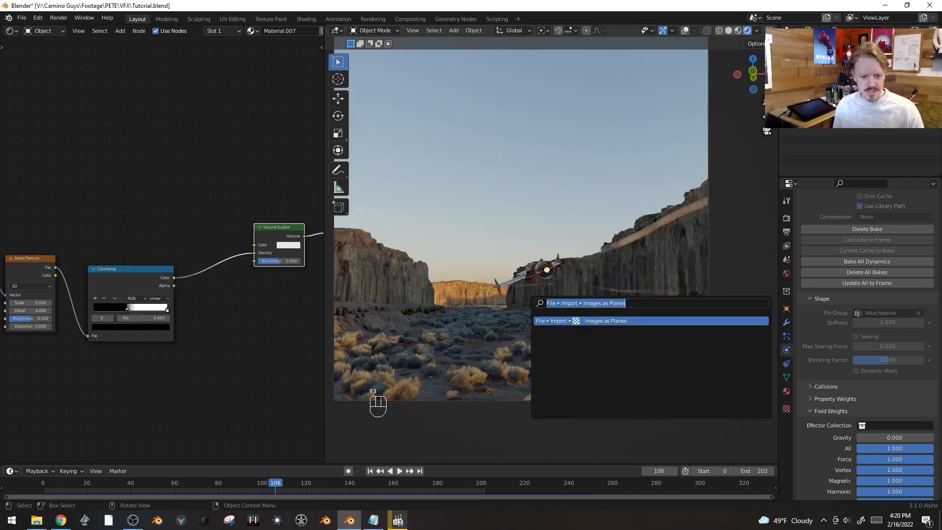
key(Return)
click(217, 396)
click(346, 194)
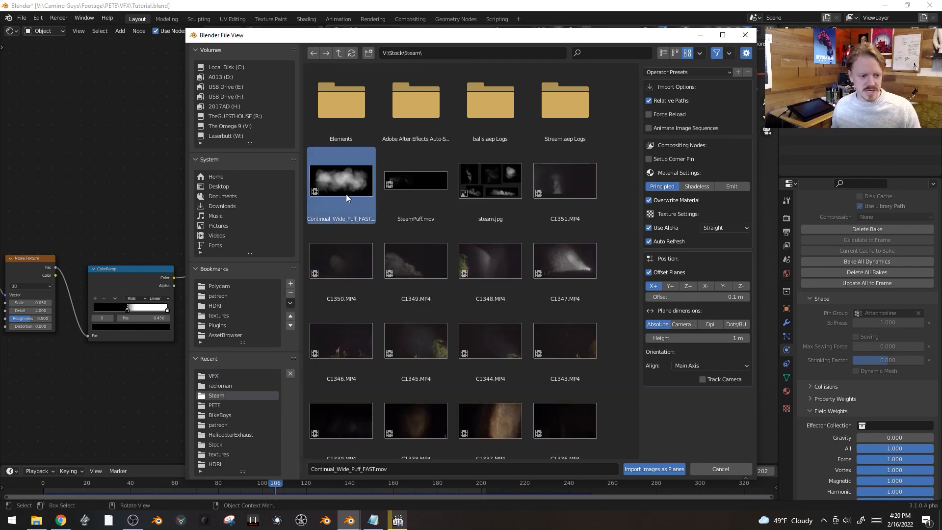
click(670, 470)
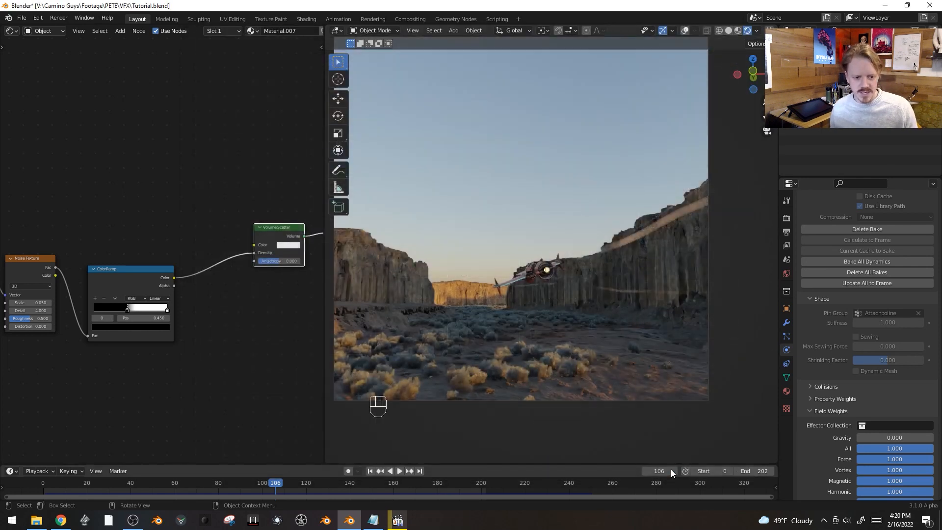
- In top view, move the puff plane into the canyon near the spaceship and scale it up
key(shift+alt+z)
key(KP_7)
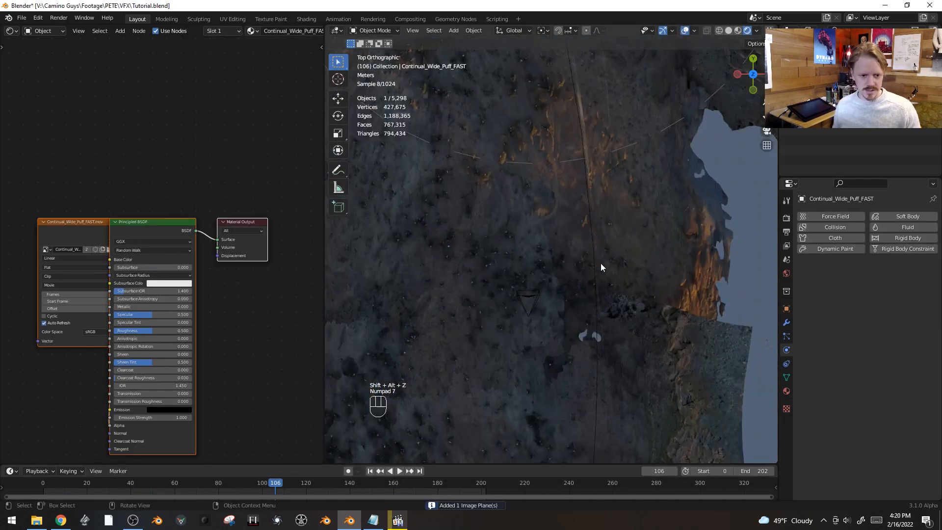
key(g)
click(551, 192)
key(s)
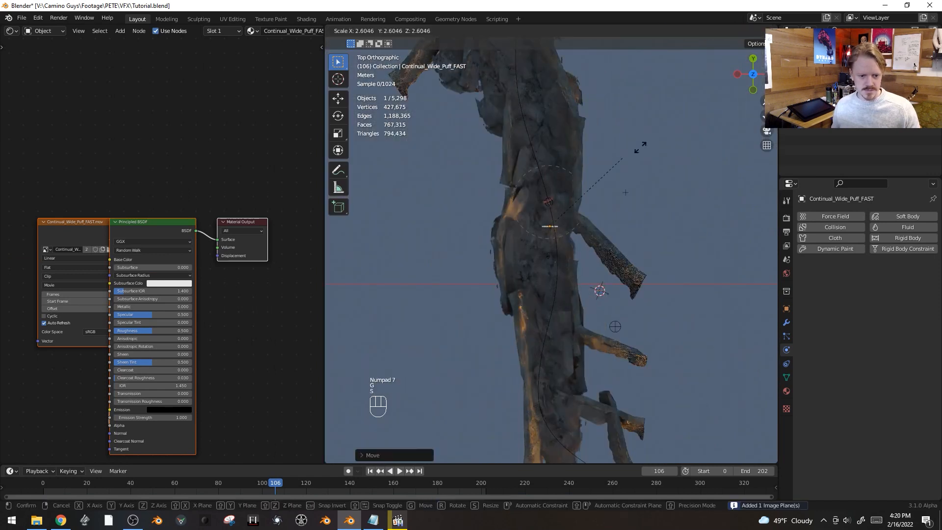
click(720, 122)
key(s)
click(708, 131)
- In the camera view, move the puff plane over the spaceship and rotate it freely to face the camera
key(KP_0)
key(g)
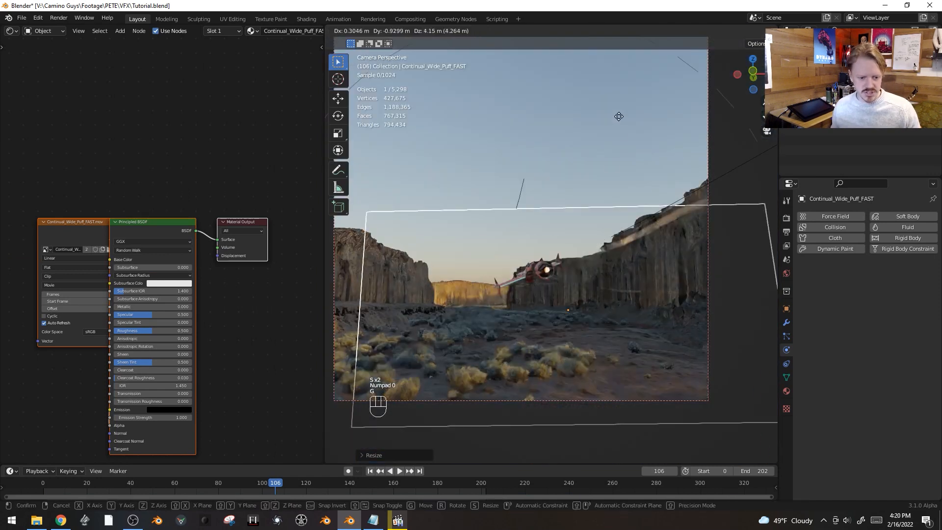
click(607, 199)
key(r)
key(r)
click(612, 208)
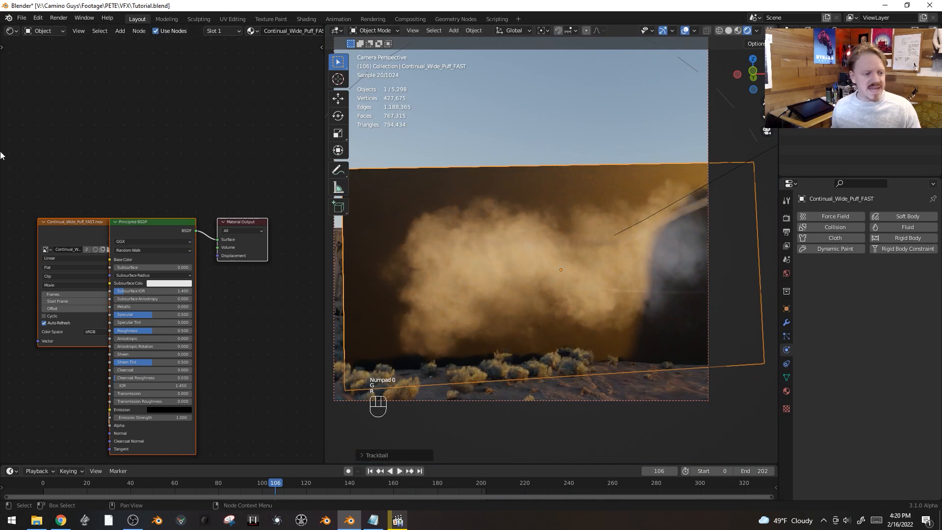
- Move the puff video's texture node away from the shader and delete the Principled BSDF
middle_drag(85, 195, 152, 154)
key(alt+a)
click(134, 181)
key(g)
click(86, 185)
click(204, 182)
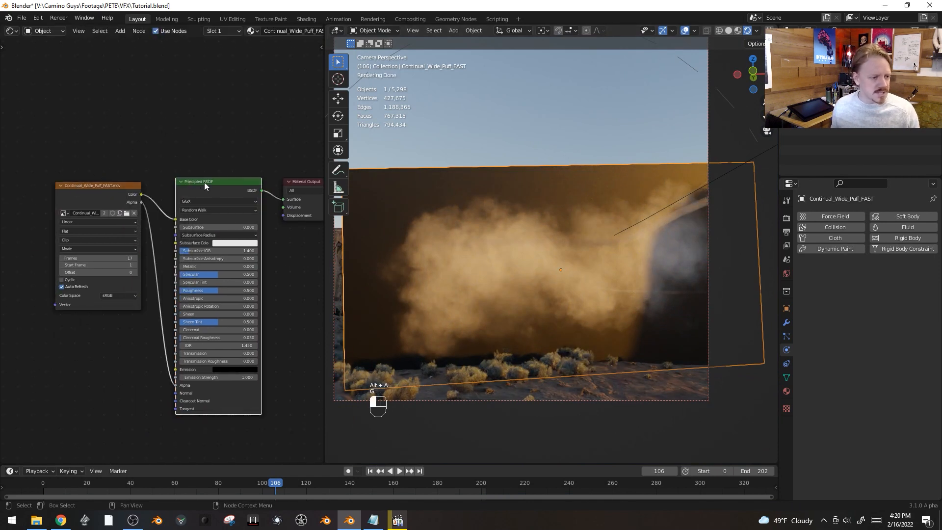
key(x)
- Add a Translucent BSDF and a Transparent BSDF and combine them with a Mix Shader
key(shift+a)
mouse_move(186, 216)
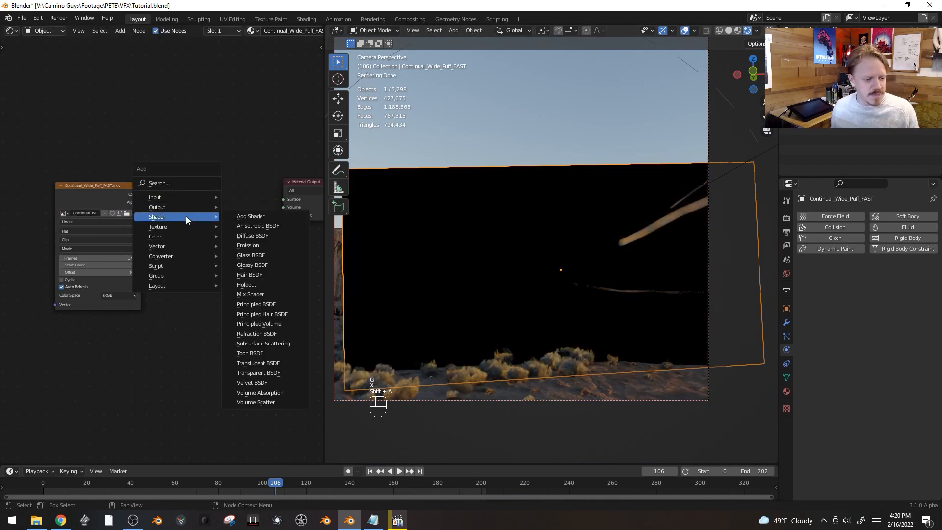
click(265, 363)
click(188, 211)
key(shift+a)
mouse_move(187, 210)
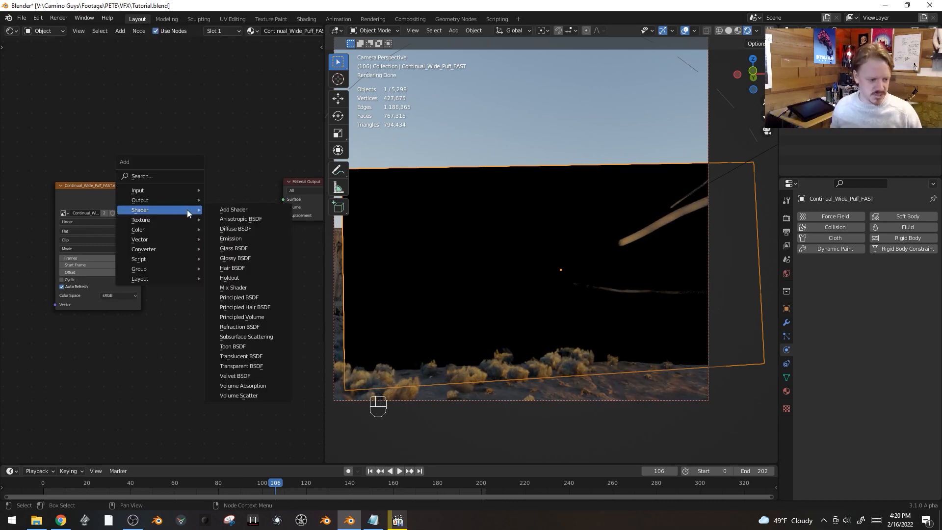
click(255, 367)
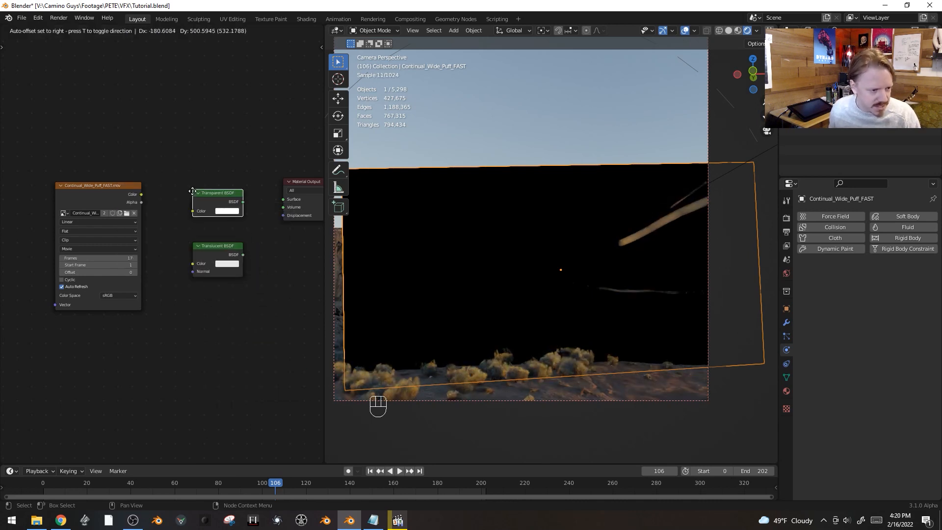
click(188, 200)
ctrl+shift+right_drag(222, 216, 223, 257)
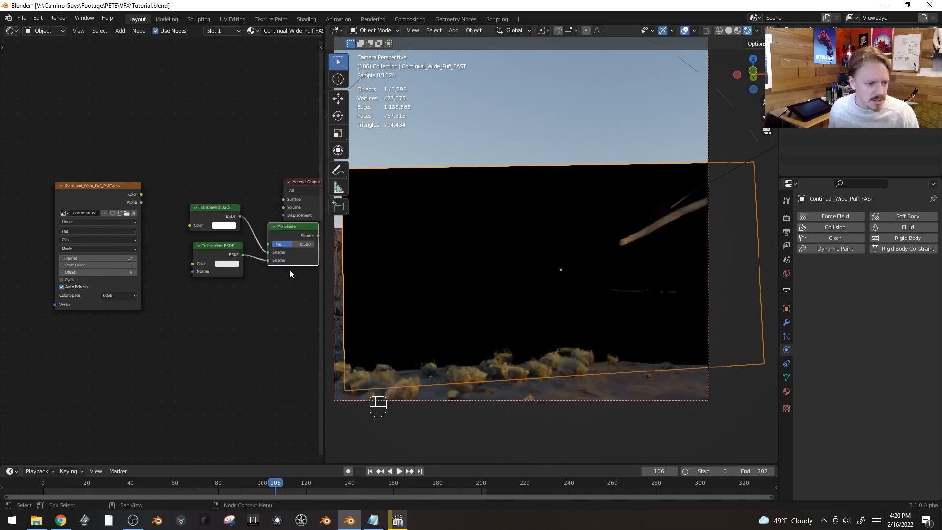
- Space out the puff material's nodes and connect the video texture's Color to the Mix Shader's Fac
middle_drag(289, 269, 250, 304)
drag(259, 218, 323, 212)
shift+middle_drag(241, 238, 220, 219)
drag(15, 223, 40, 207)
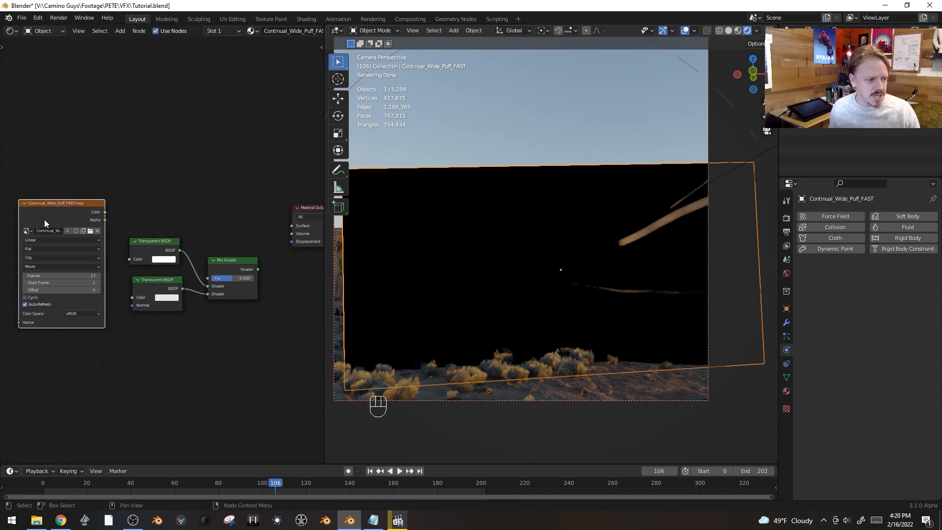
scroll(145, 197, up, 1)
drag(100, 209, 212, 280)
click(152, 245)
shift+click(149, 284)
key(g)
click(143, 337)
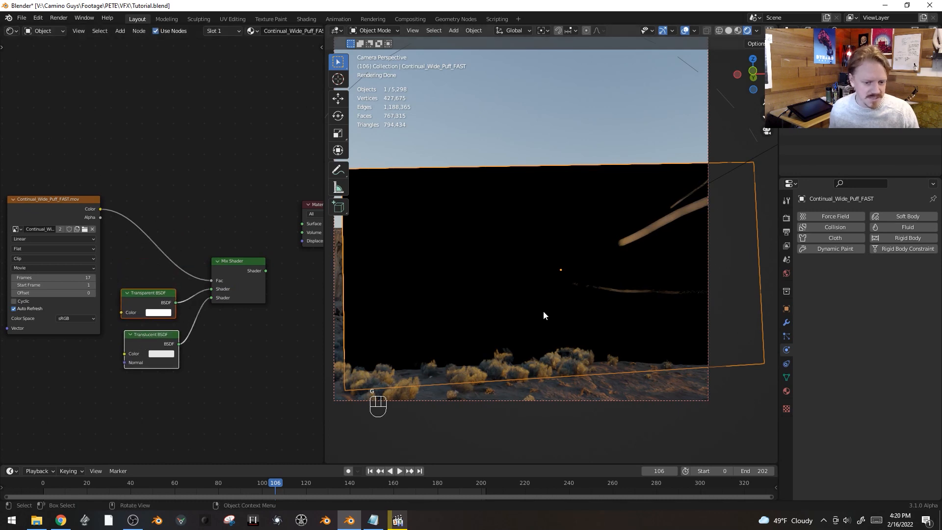
- Swap the Mix Shader's two shader inputs and connect its output to the Material Output's Surface
scroll(255, 354, up, 1)
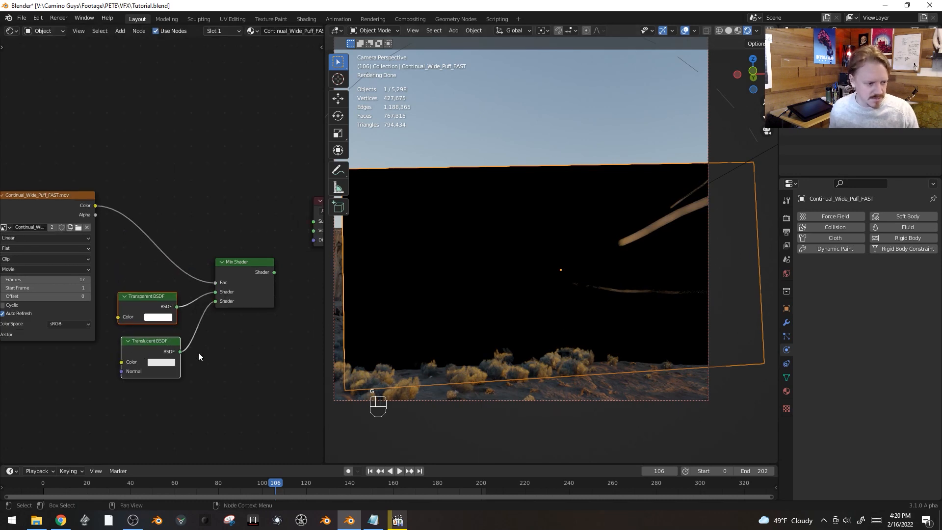
middle_drag(202, 353, 234, 349)
key(shift+alt+z)
key(shift+alt+z)
drag(248, 288, 248, 299)
scroll(540, 307, down, 1)
scroll(540, 311, up, 1)
middle_drag(274, 310, 177, 321)
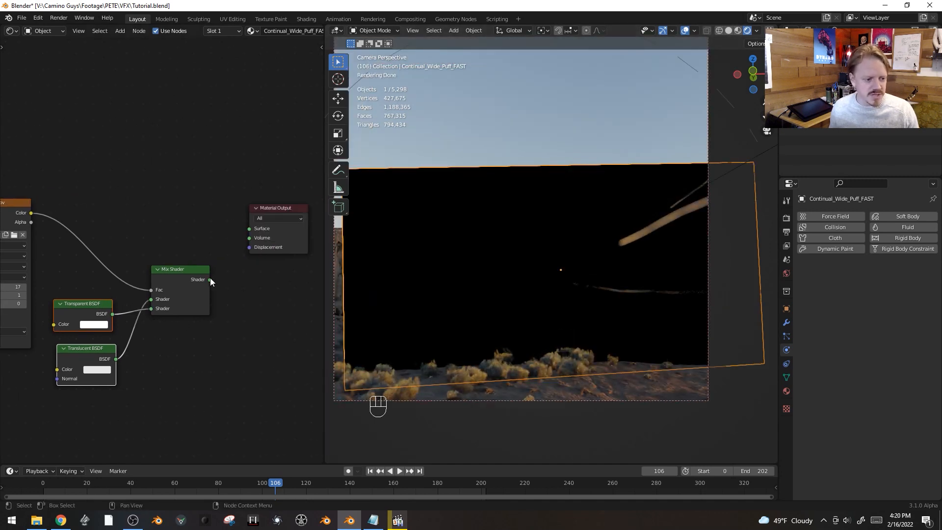
drag(210, 279, 249, 228)
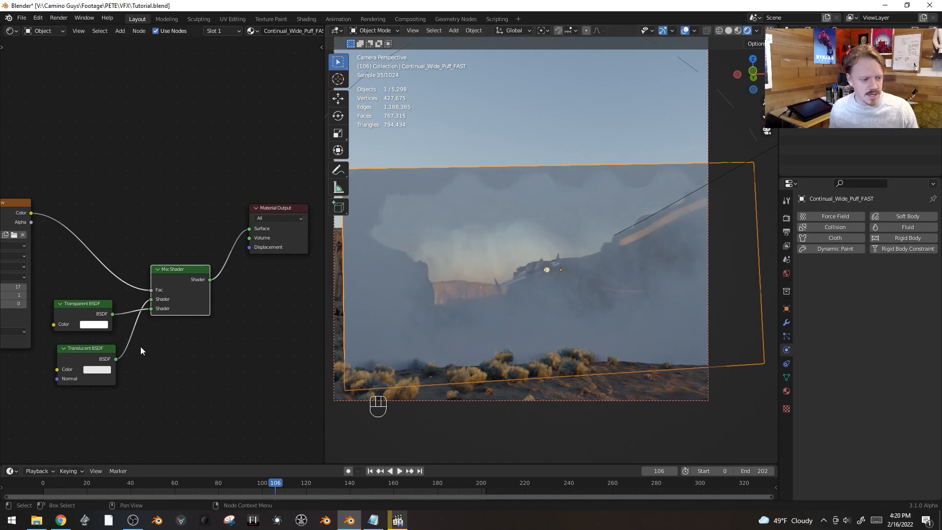
- Swap the Mix Shader's inputs back so the Transparent BSDF is first and the Translucent BSDF second
drag(149, 300, 152, 308)
key(shift+alt+z)
key(shift+alt+z)
middle_drag(110, 362, 198, 366)
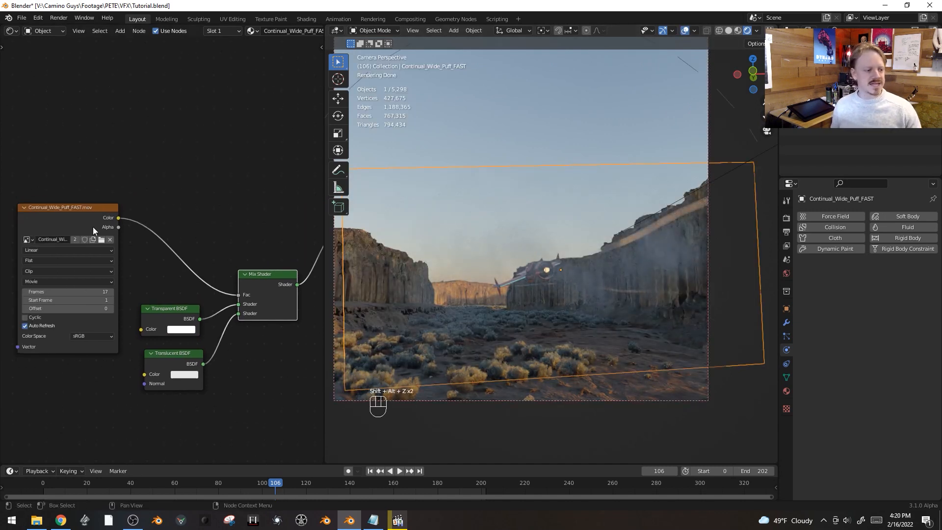
- Insert a ColorRamp between the puff video's Color and the Mix Shader's Fac and move its white stop to 0.214
key(g)
click(131, 158)
key(shift+a)
mouse_move(121, 196)
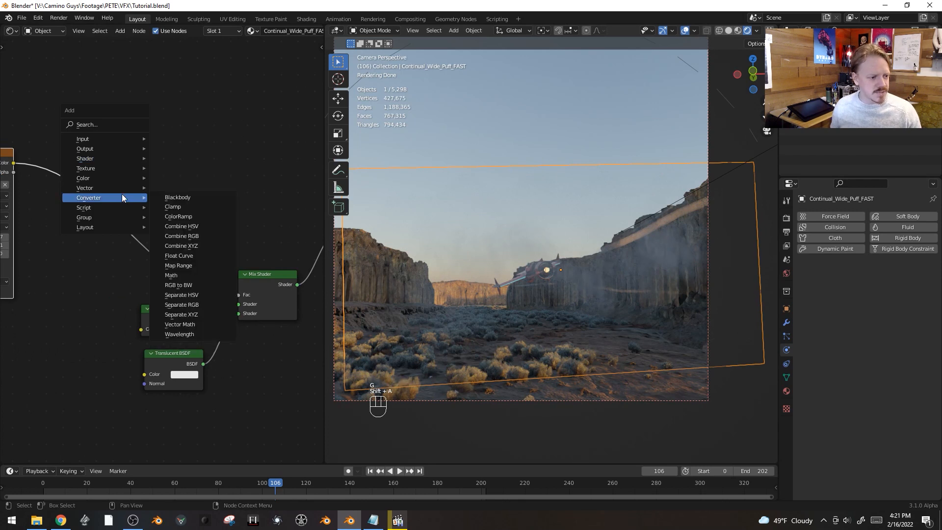
click(182, 216)
click(117, 210)
drag(155, 214, 229, 207)
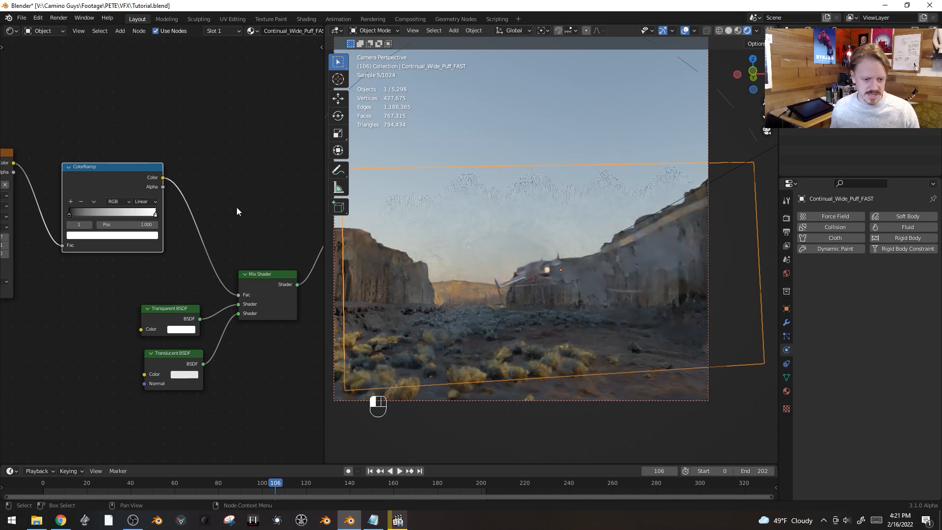
drag(154, 216, 82, 217)
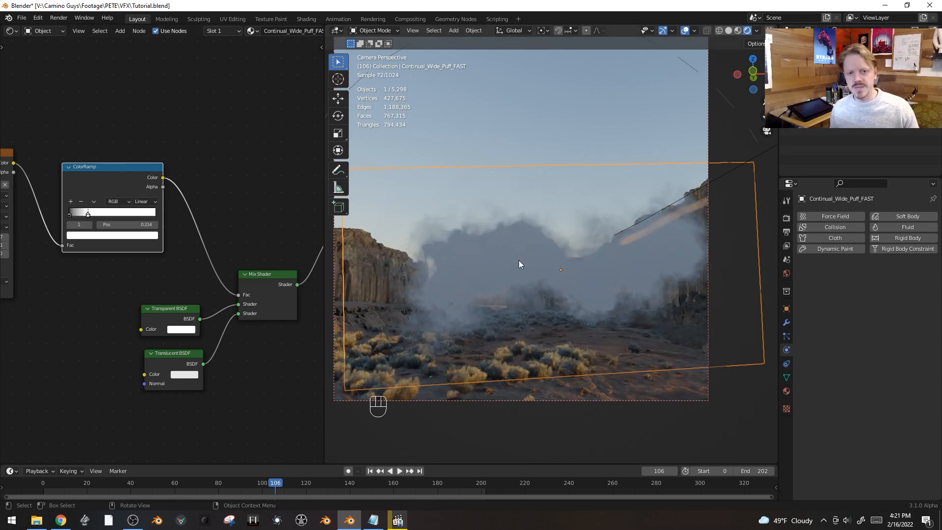
- Move, enlarge and rotate the puff plane so its smoke stretches across the canyon floor in the camera view
key(g)
click(623, 275)
key(s)
key(r)
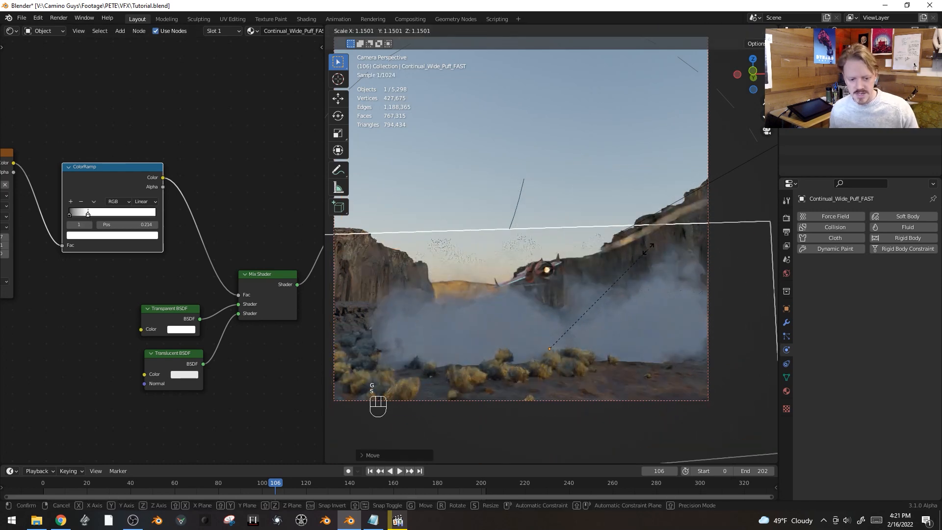
click(641, 276)
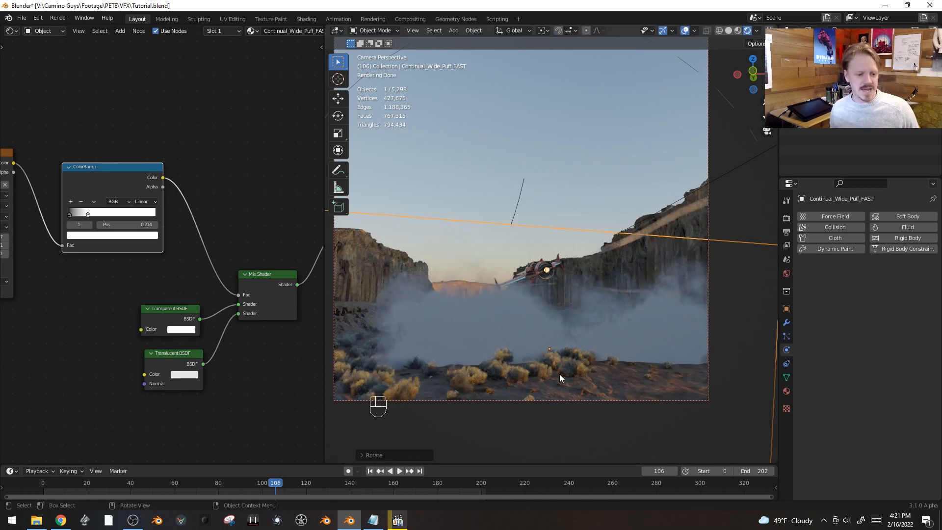
key(g)
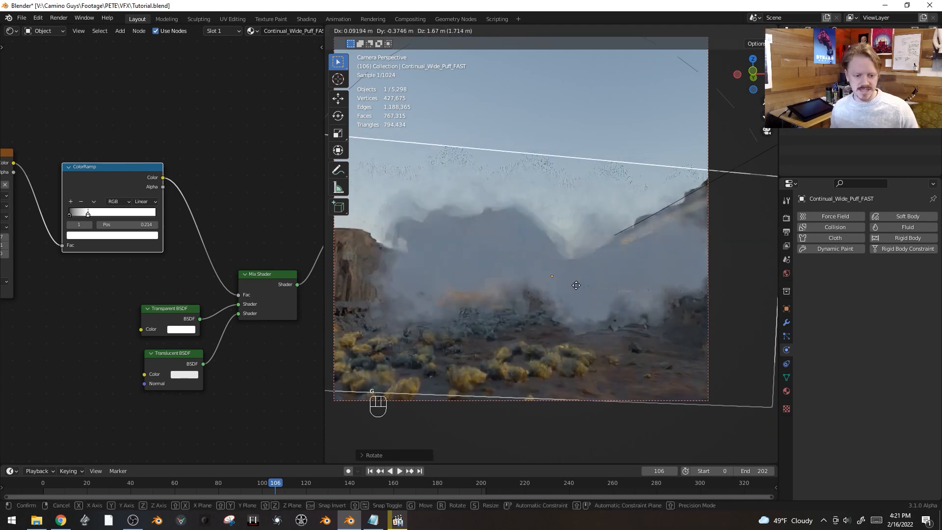
click(574, 295)
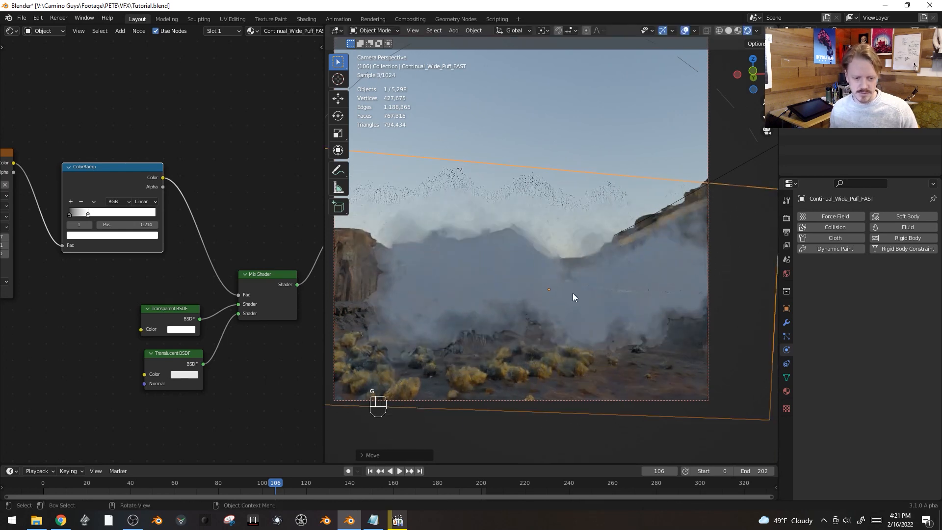
- Duplicate the puff plane's face in Edit Mode and offset the copy along the canyon
key(KP_7)
scroll(565, 214, down, 5)
scroll(564, 214, up, 1)
shift+middle_drag(589, 178, 607, 355)
key(Tab)
key(shift+d)
click(622, 218)
key(KP_1)
key(KP_2)
key(KP_1)
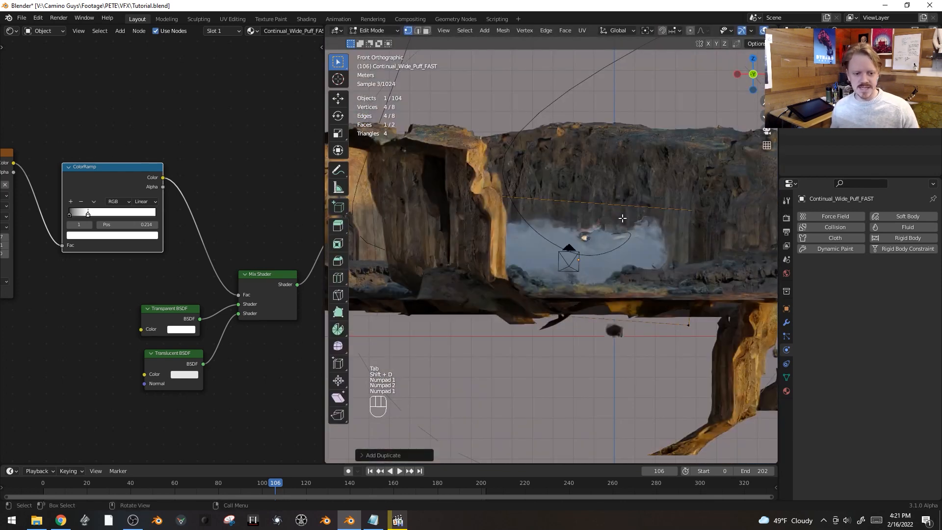
- Rotate, scale and move the duplicated puff face in front view to vary it from the original
key(r)
key(s)
key(g)
click(678, 300)
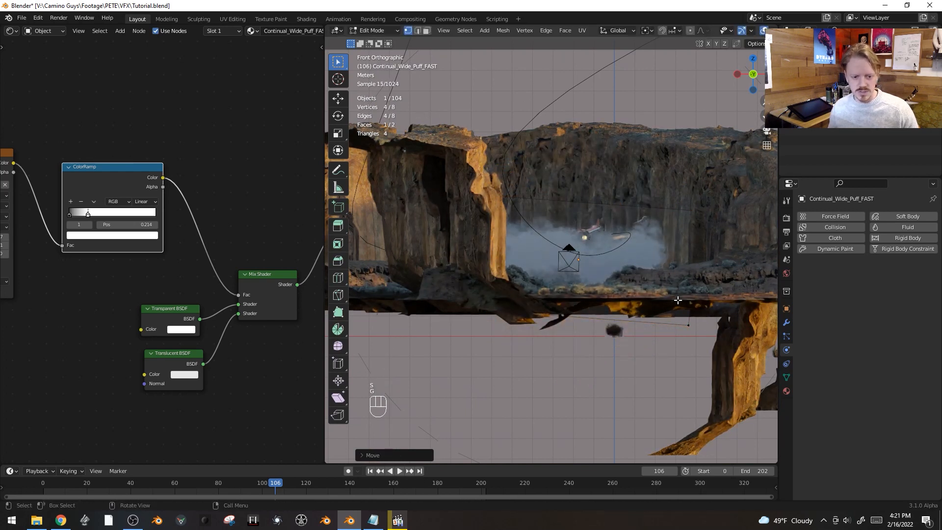
- Duplicate the puff face again in top view, place it further along the canyon, and rotate and scale it
key(KP_7)
key(alt+d)
click(634, 139)
key(shift+d)
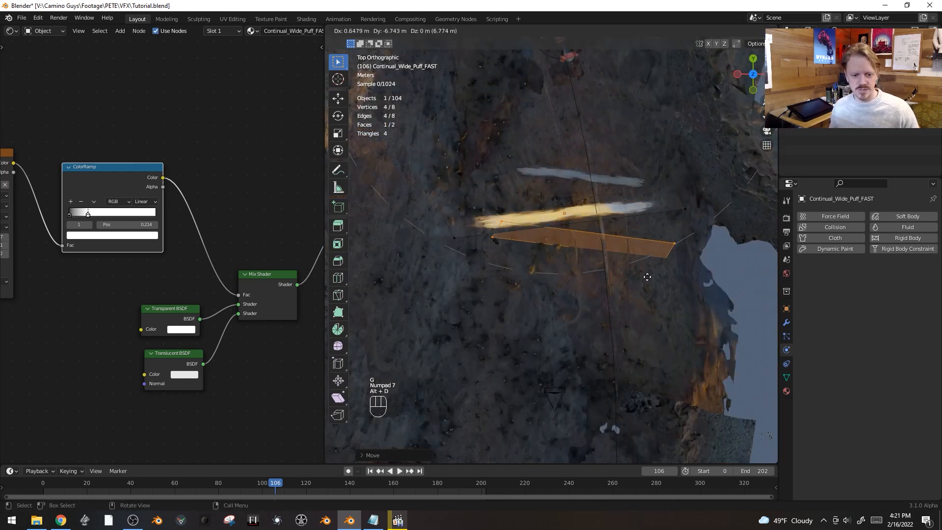
click(723, 343)
key(r)
click(680, 313)
key(s)
click(689, 296)
- Fine-tune the third puff face's position and size, leave Edit Mode and return to the camera view
middle_drag(688, 293, 680, 185)
key(g)
click(679, 194)
key(s)
click(676, 229)
key(g)
click(676, 243)
key(Tab)
key(KP_0)
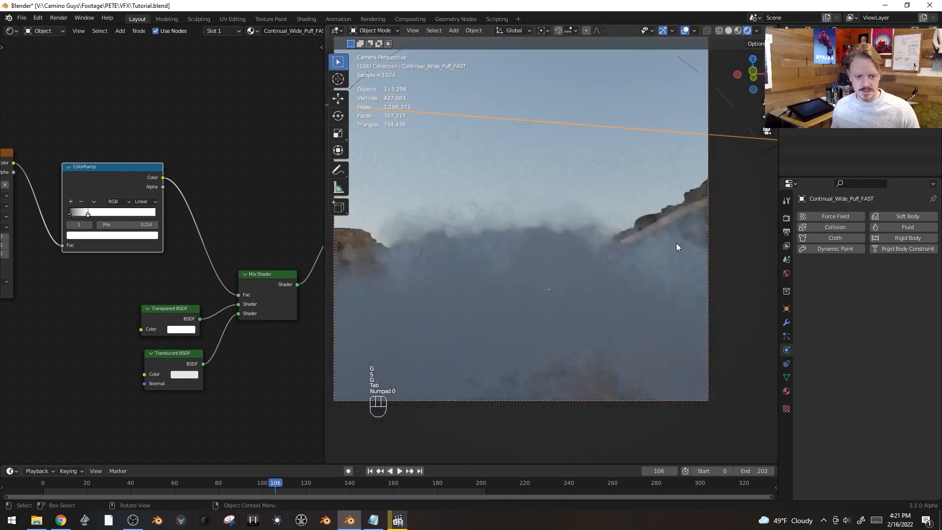
- Move the ColorRamp's white stop to position 1.000 and check the smoke without overlays
drag(89, 214, 162, 214)
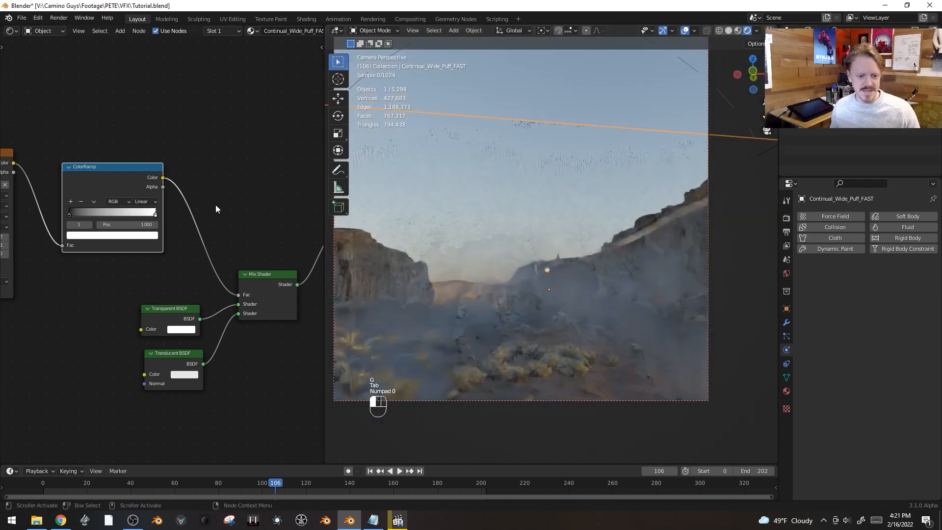
key(shift+alt+z)
key(shift+alt+z)
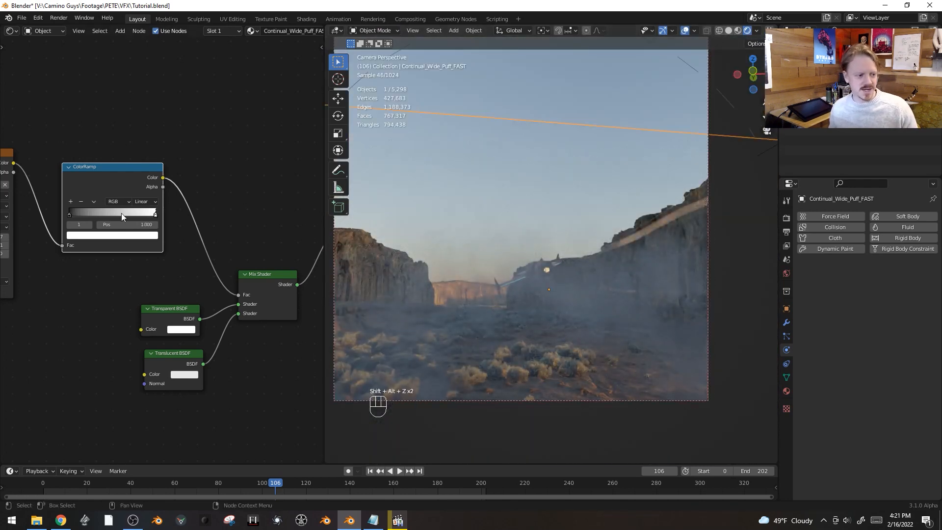
- Try darkening the ColorRamp's white stop to gray
click(141, 236)
mouse_move(139, 141)
mouse_down()
mouse_move(140, 151)
mouse_move(140, 140)
mouse_up()
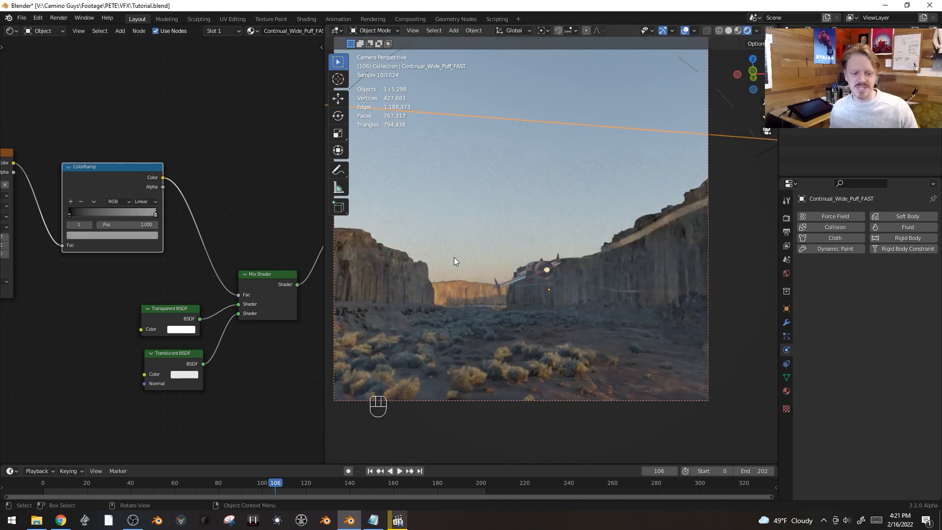
click(149, 228)
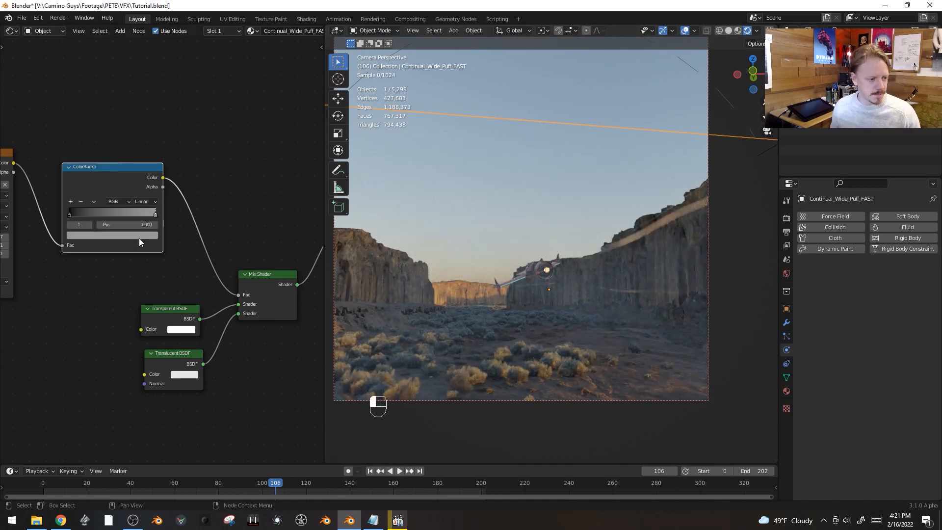
- Set the color value of the ColorRamp's end stop to 5
click(139, 237)
double_click(126, 216)
text(5)
key(Return)
- Isolate the puff planes in local view and switch to Material Preview shading
scroll(555, 307, down, 2)
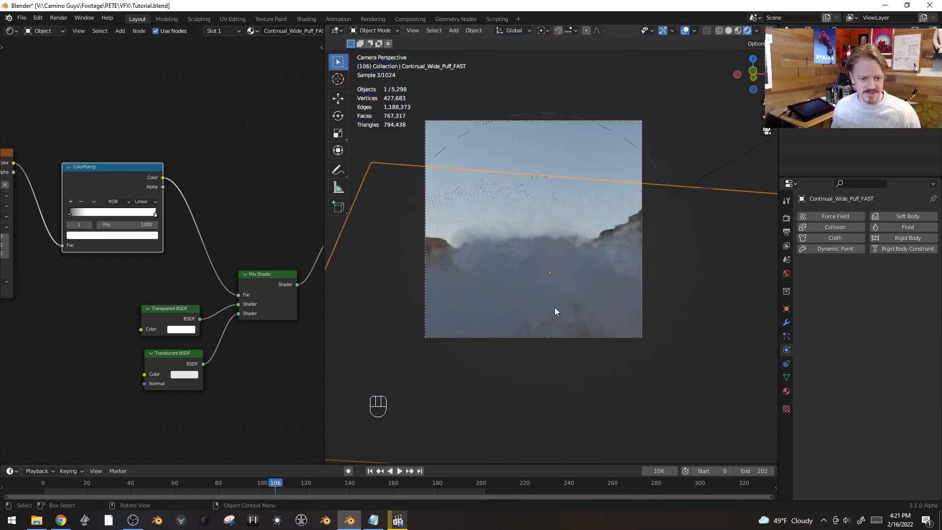
middle_drag(555, 308, 593, 241)
key(z)
key(KP_Divide)
key(z)
click(673, 247)
- Add a sphere empty beside the puff planes in front view and move it slightly lower
key(KP_1)
key(shift+a)
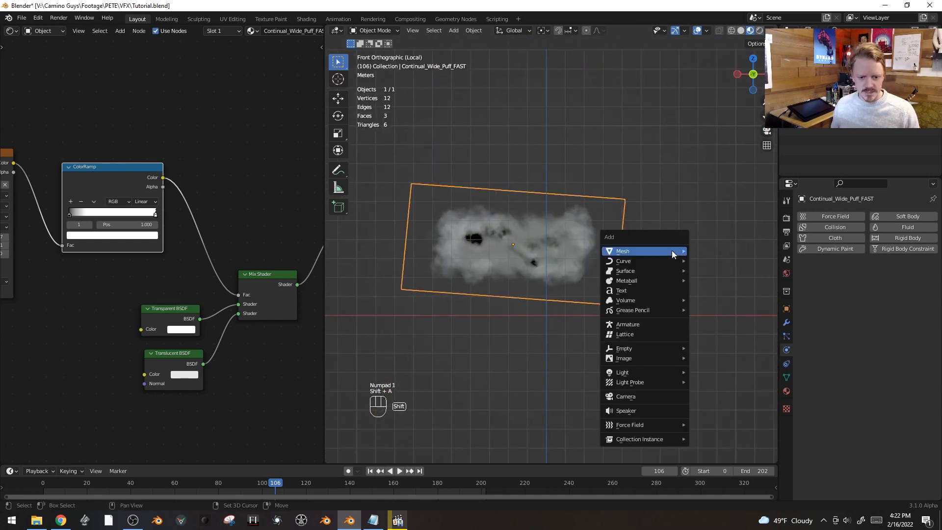
mouse_move(640, 348)
click(736, 402)
key(g)
click(701, 323)
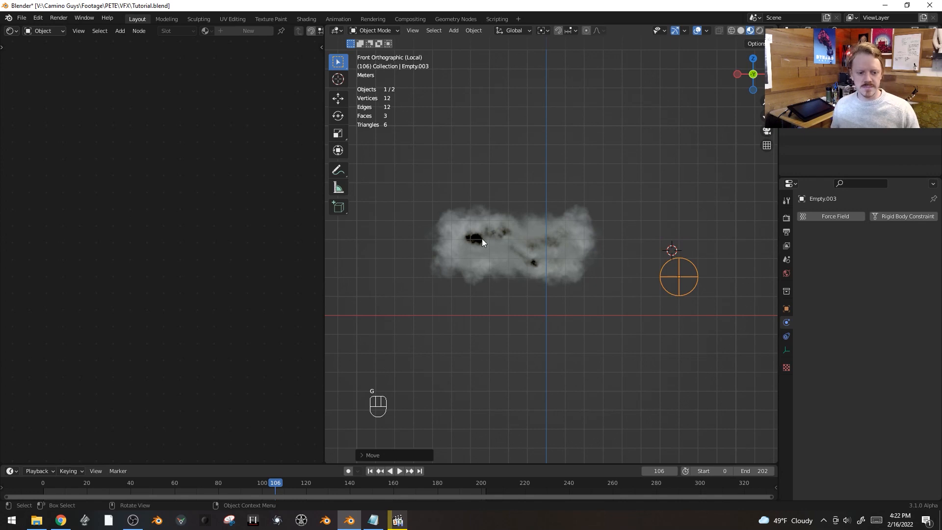
- Insert a duplicate Mix Shader after the first one and connect the Transparent BSDF to its second shader input
click(474, 221)
middle_drag(232, 195, 151, 226)
click(295, 223)
key(g)
click(257, 243)
click(167, 287)
key(shift+d)
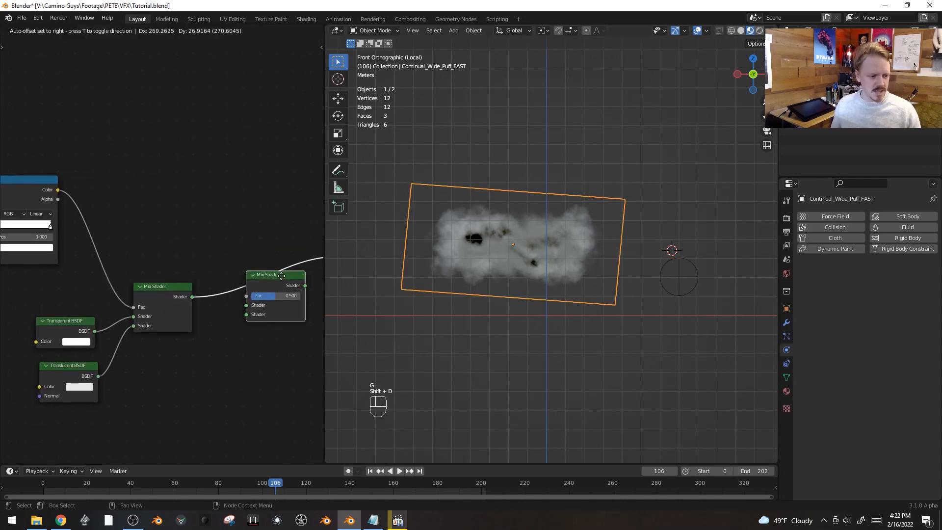
click(261, 307)
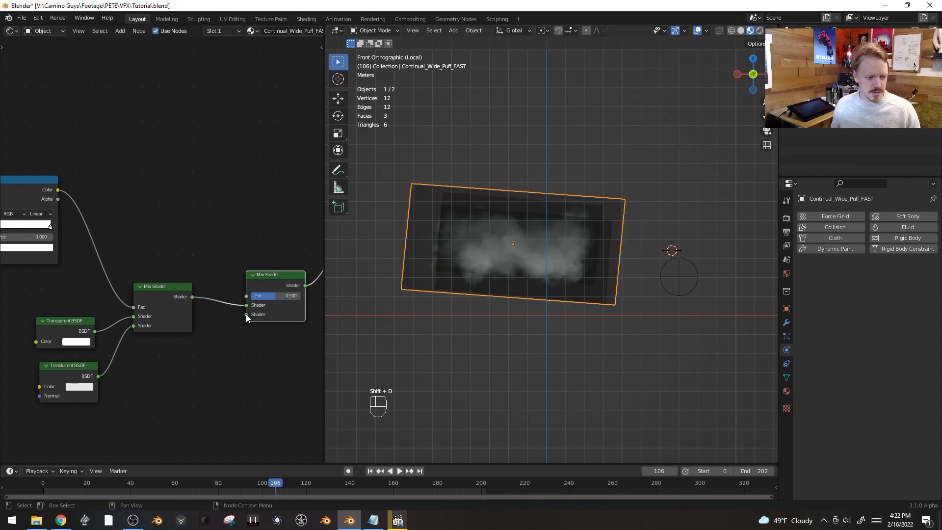
drag(246, 314, 97, 333)
drag(266, 277, 270, 271)
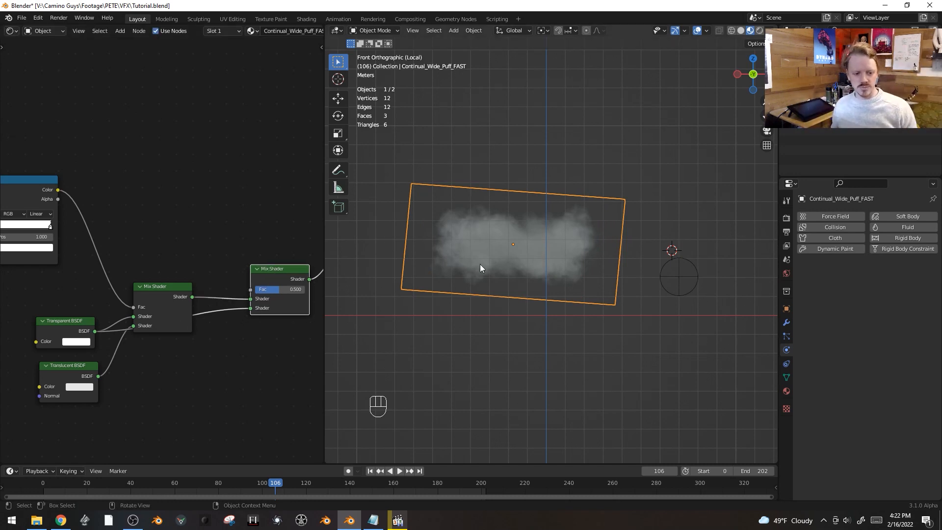
- Add a Gradient Texture to the puff material and connect its Color to the second Mix Shader's Fac
click(679, 273)
click(515, 231)
key(shift+a)
mouse_move(124, 230)
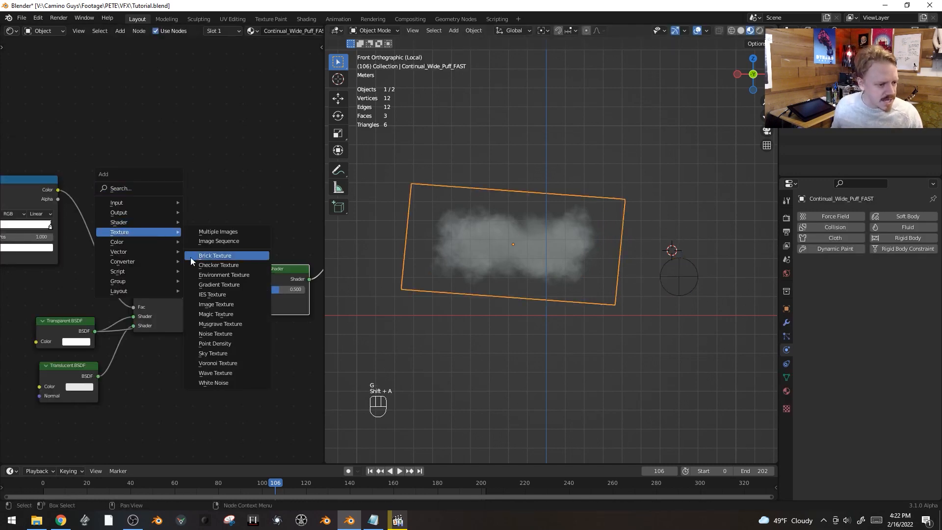
click(216, 285)
click(169, 234)
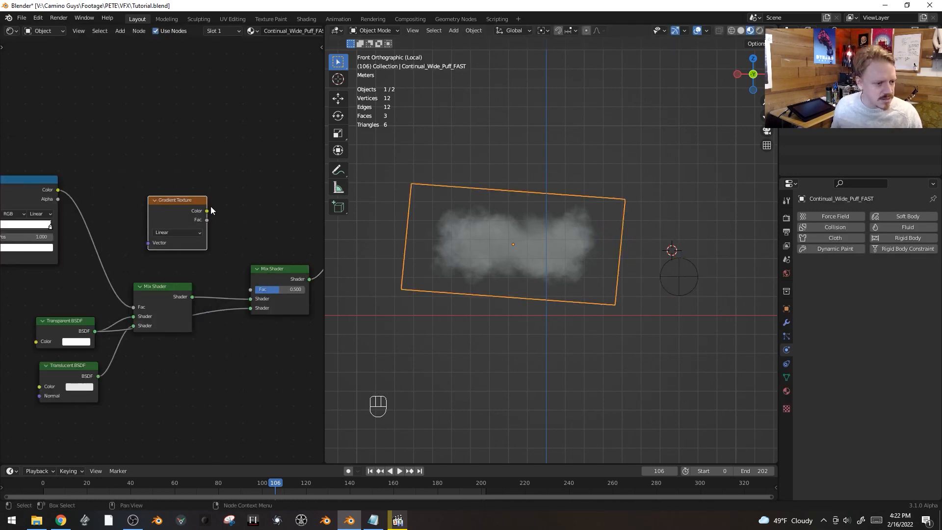
drag(208, 211, 250, 289)
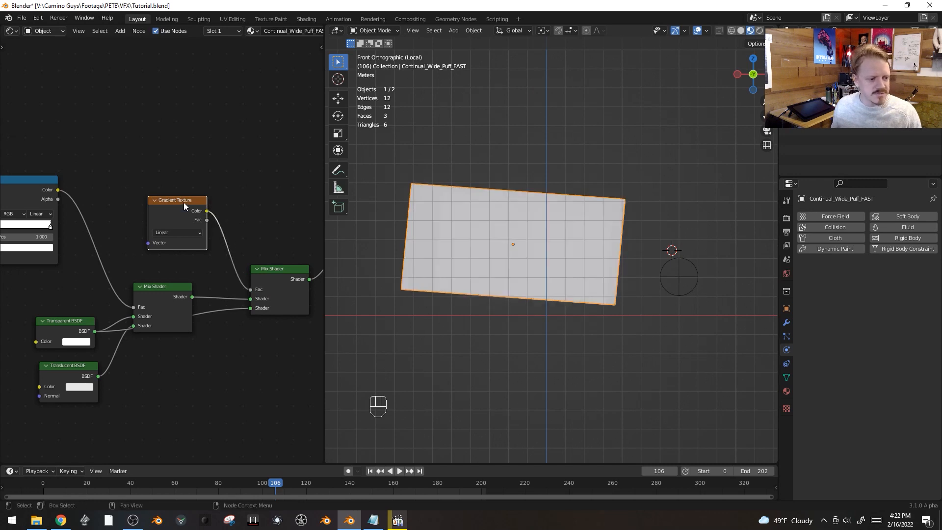
- Add Mapping and Texture Coordinate nodes to the Gradient Texture and space them away from the ColorRamp
drag(184, 201, 217, 139)
click(242, 85)
middle_drag(221, 185, 267, 261)
key(ctrl+t)
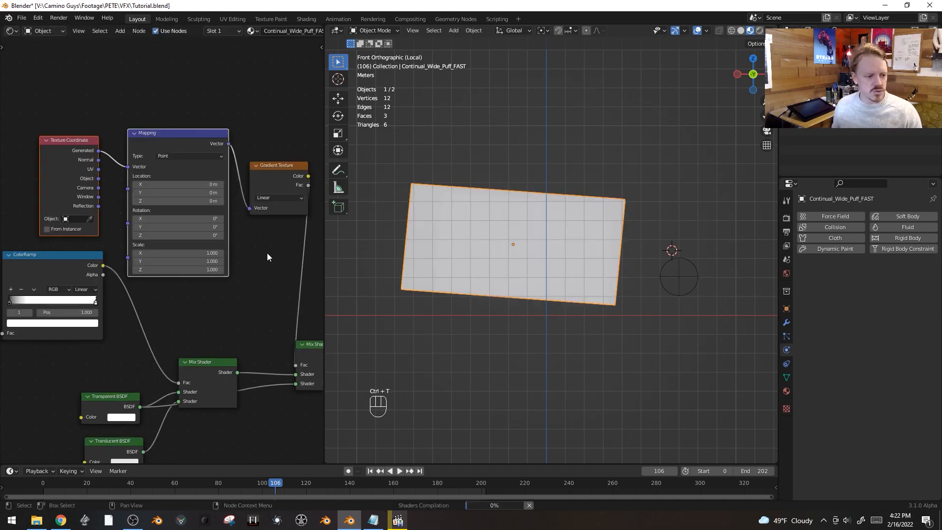
key(g)
click(231, 197)
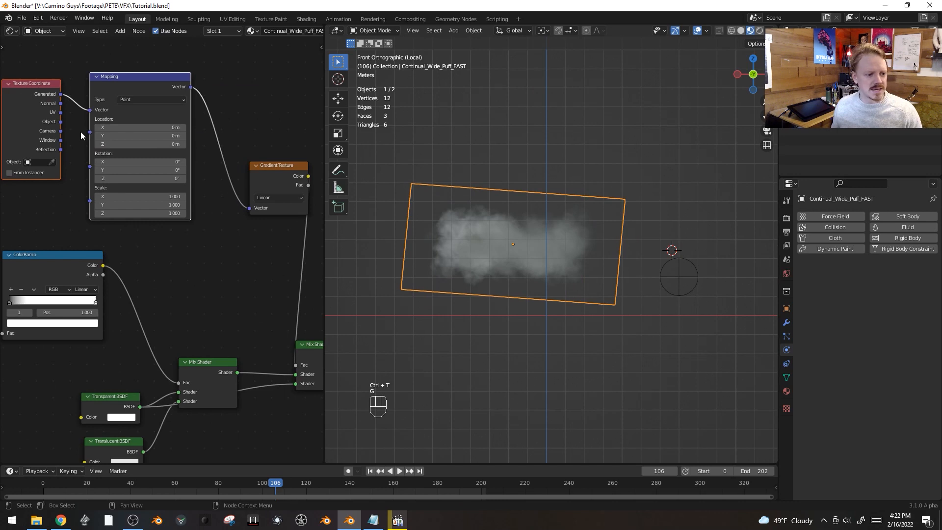
- Feed the Mapping node from the Texture Coordinate's Object output and choose the sphere empty as its object
mouse_move(61, 121)
mouse_down()
mouse_move(88, 125)
mouse_move(91, 110)
mouse_up()
click(52, 161)
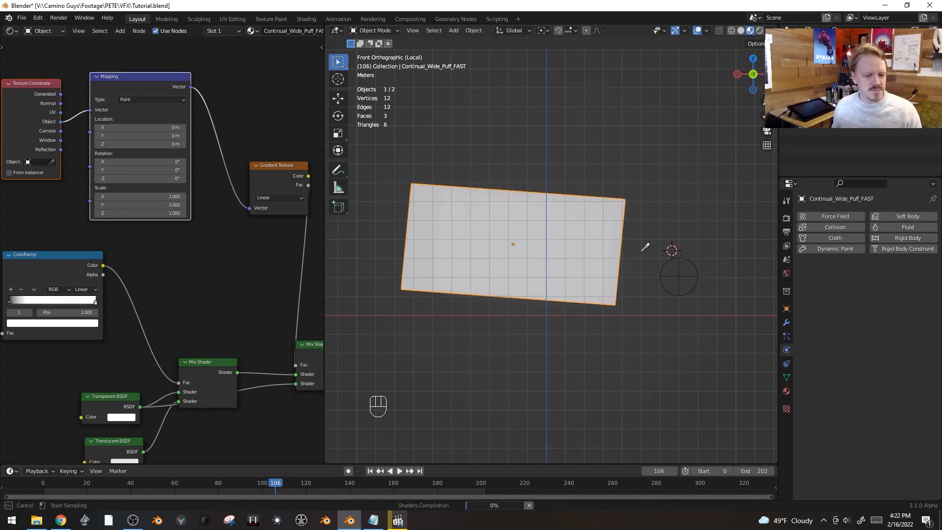
click(676, 269)
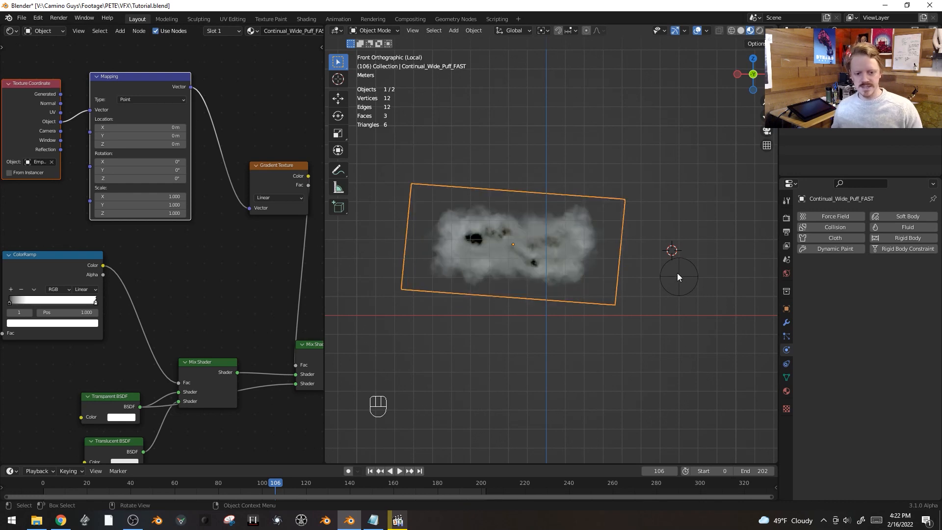
- Rotate and reposition the empty so the gradient runs vertically and hides the lower part of the puffs
click(679, 275)
key(r)
click(631, 175)
key(g)
click(629, 148)
key(r)
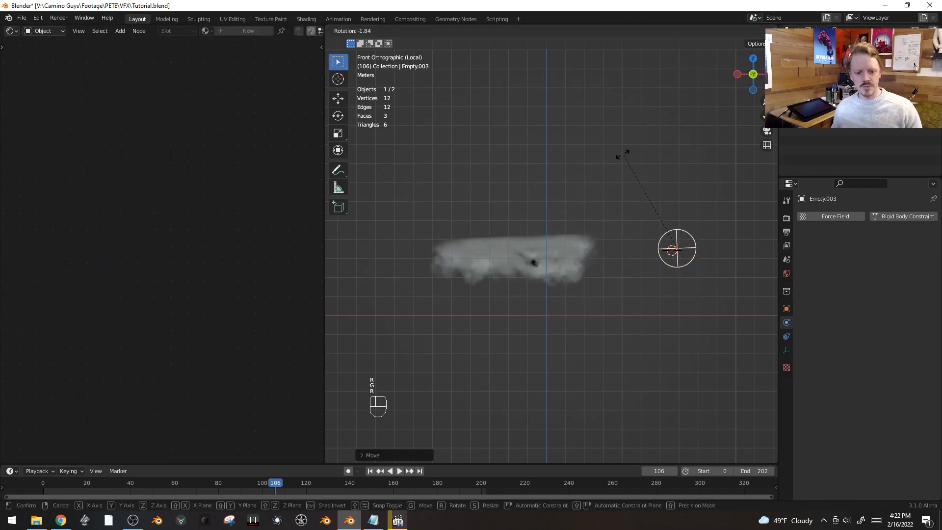
click(630, 156)
key(r)
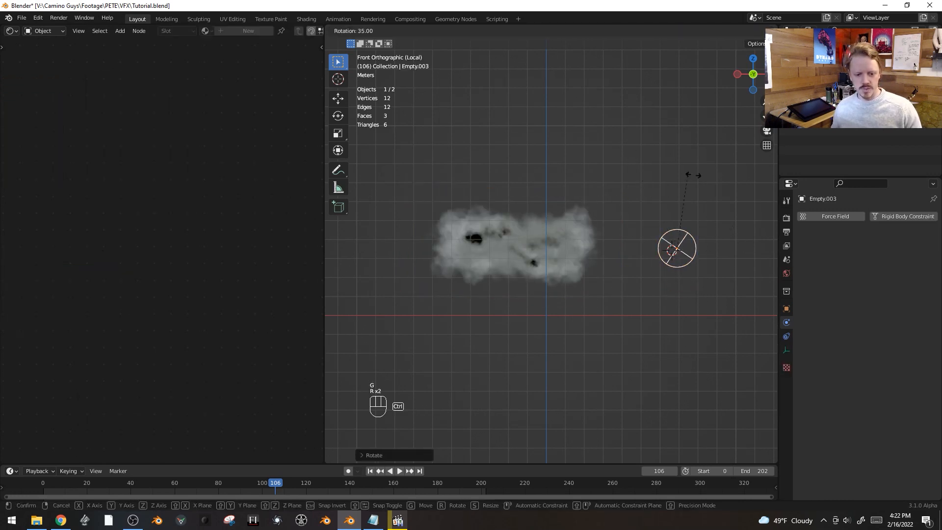
ctrl+click(711, 311)
- Move and scale the empty repeatedly to adjust the height and softness of the gradient fade on the puffs
key(g)
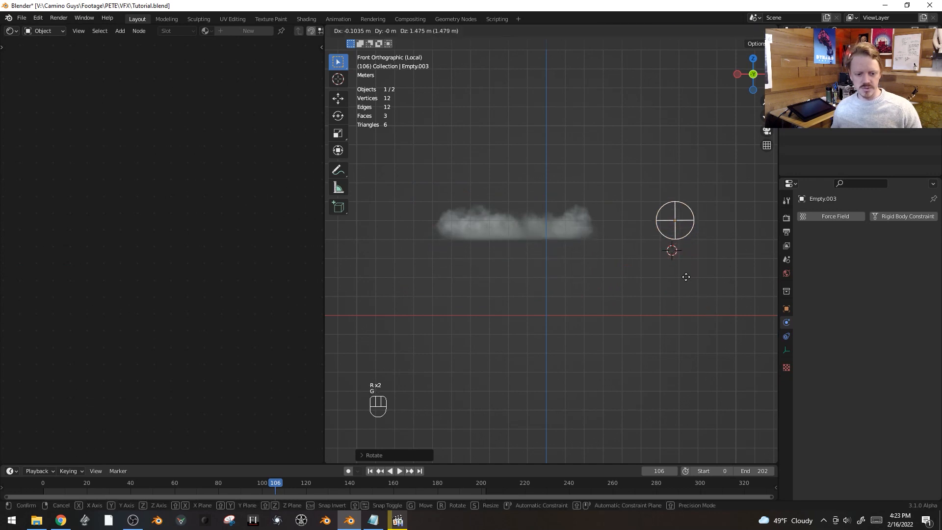
key(s)
click(716, 345)
key(g)
click(715, 319)
key(s)
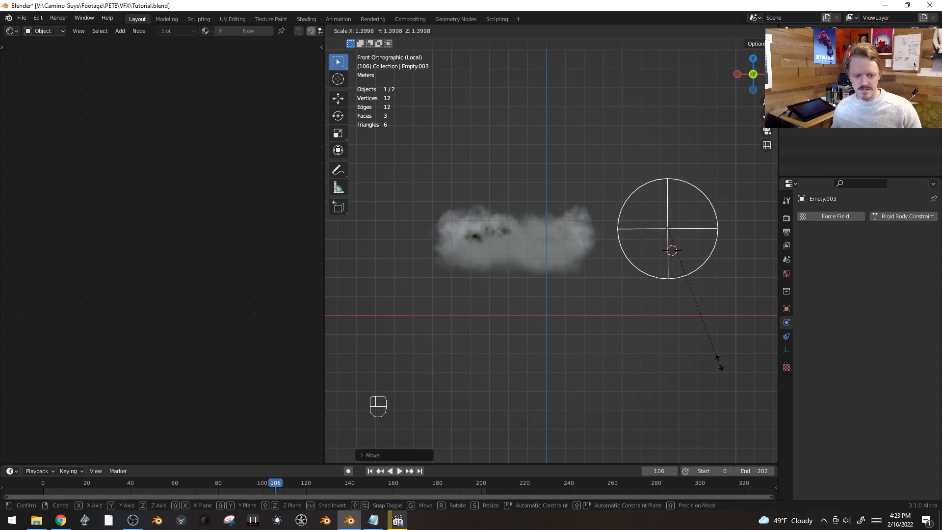
click(694, 301)
key(g)
click(696, 315)
key(s)
click(686, 300)
key(g)
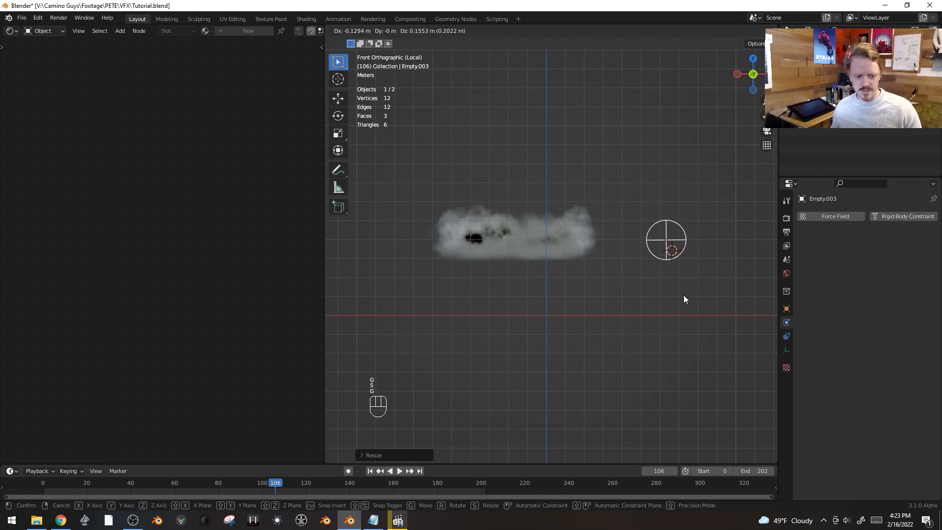
click(681, 294)
- Leave local view and refine the empty's position, size and Z height against the canyon floor
key(KP_Divide)
key(g)
click(707, 180)
key(s)
click(679, 205)
key(g)
key(z)
click(669, 231)
mouse_move(665, 275)
middle_down()
mouse_move(711, 278)
mouse_move(734, 295)
mouse_move(662, 288)
middle_up()
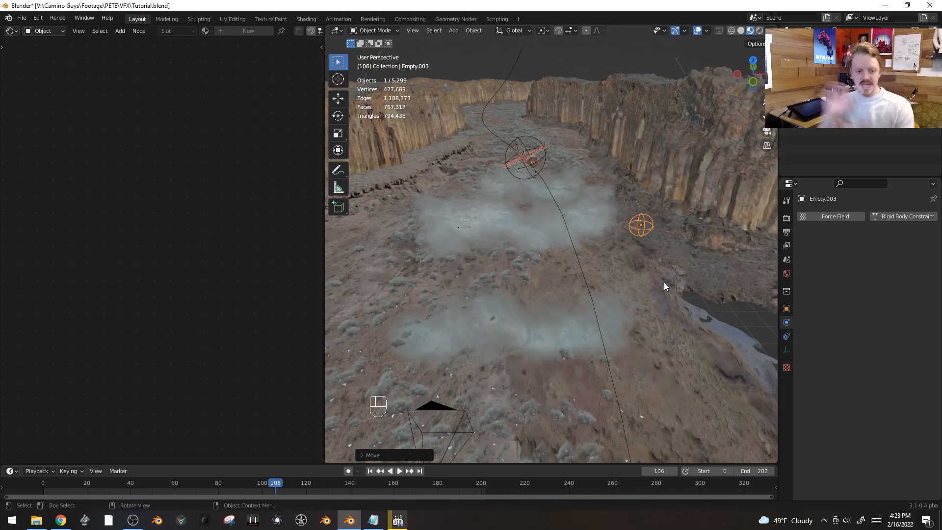
- Set the color value of the puff ColorRamp's end stop to 0.5 and return to the camera view
middle_drag(206, 244, 269, 172)
click(142, 248)
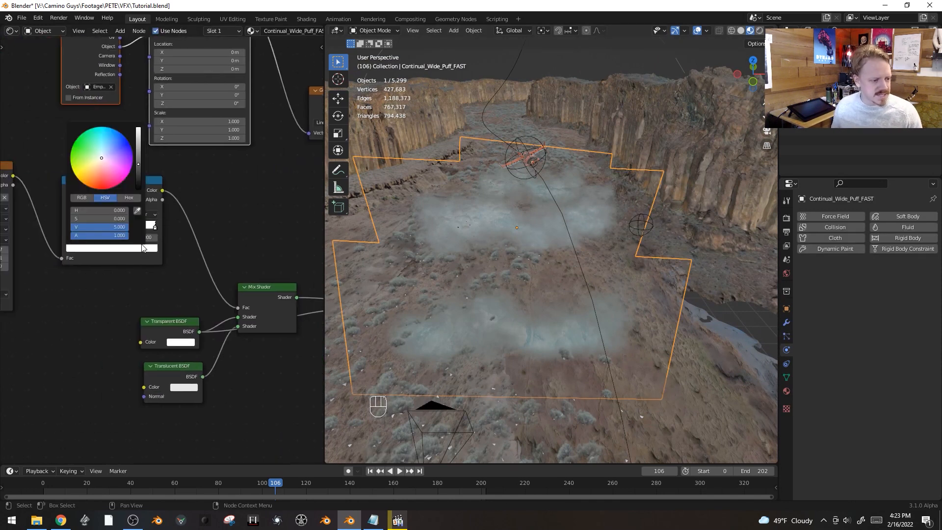
drag(139, 164, 139, 175)
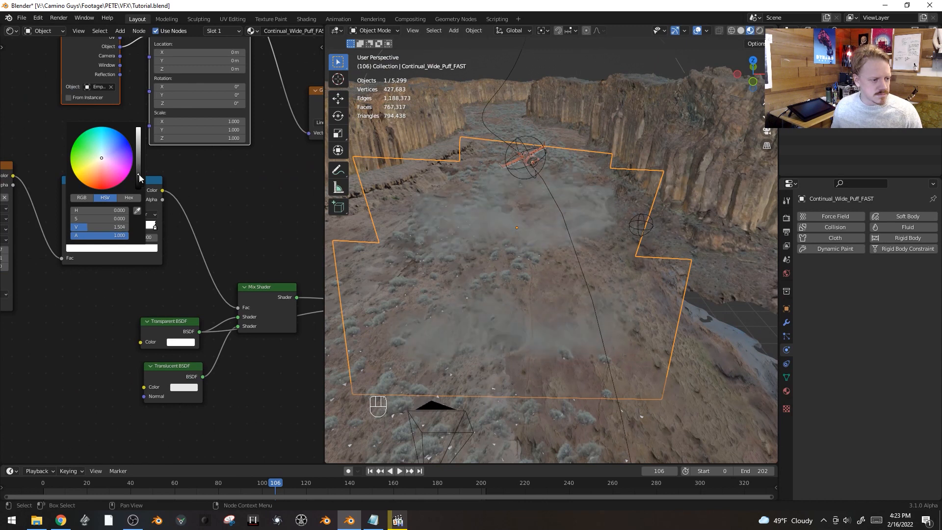
text(.5)
key(Return)
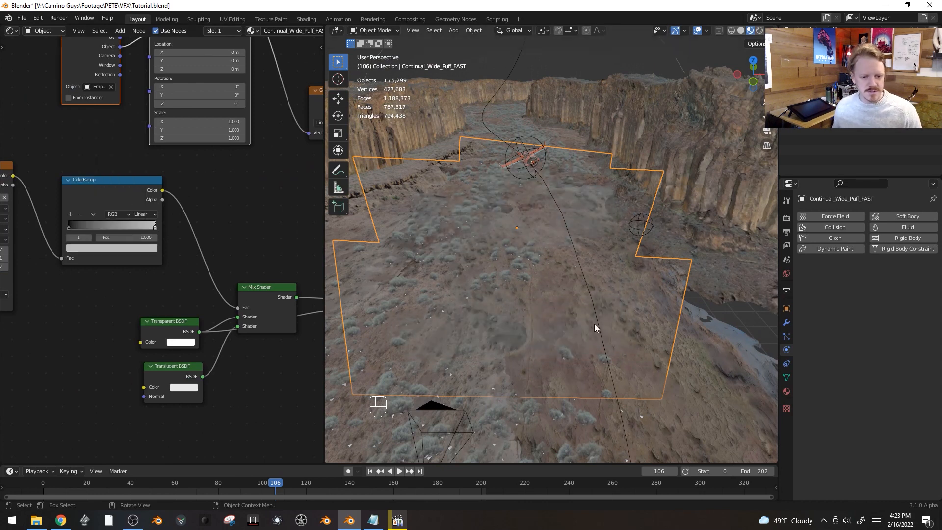
key(KP_0)
key(x)
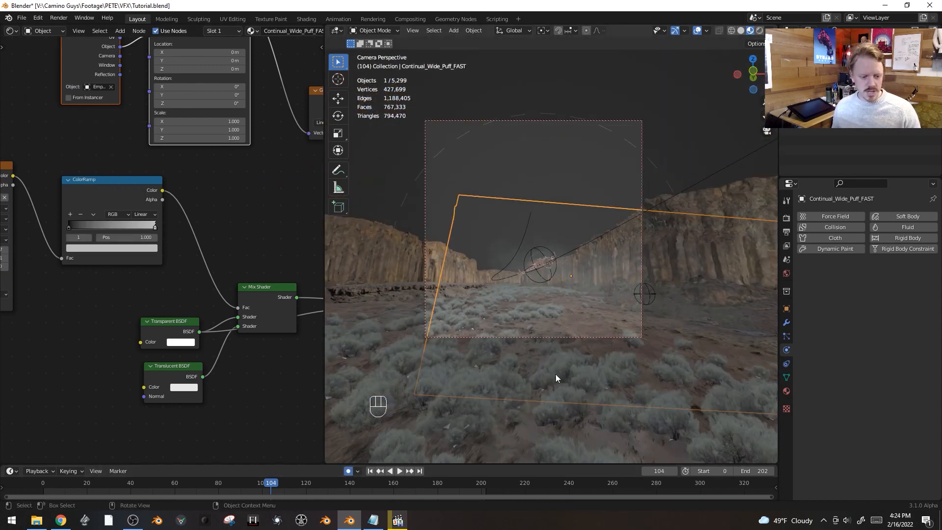
- From the top view, move the smoke puff planes slightly to keyframe their position behind the ship at frame 104
key(KP_7)
scroll(641, 313, down, 2)
key(g)
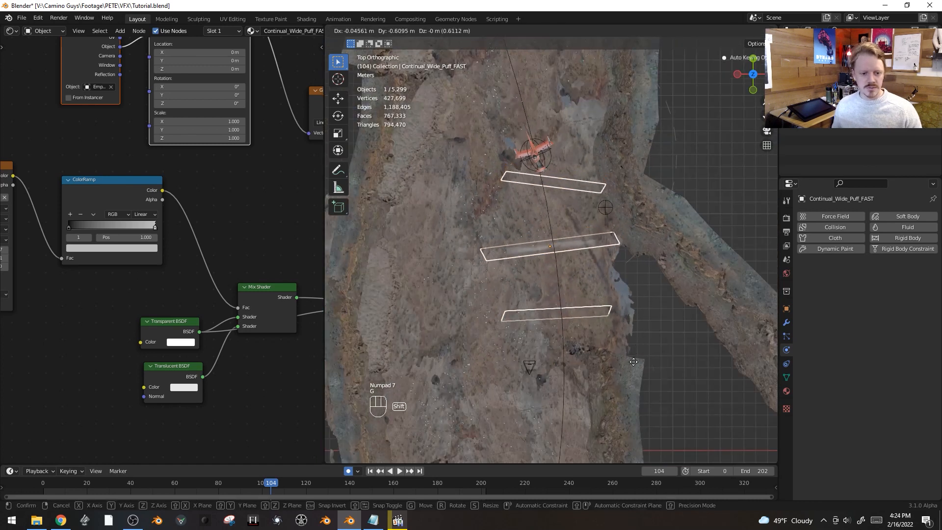
shift+click(505, 367)
- At frame 126, move the puff planes forward along the canyon behind the ship and rotate them to follow the flight path
drag(272, 485, 319, 485)
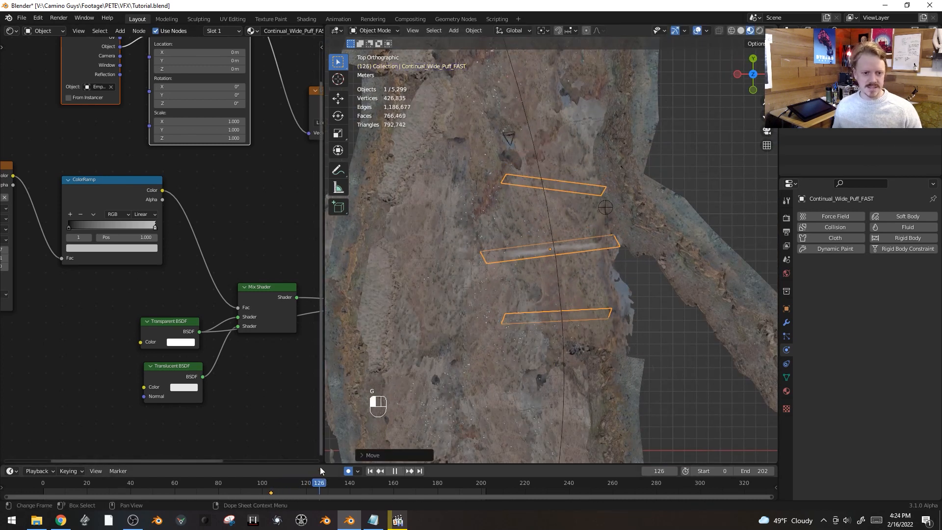
scroll(649, 286, down, 2)
shift+middle_drag(649, 289, 663, 457)
key(g)
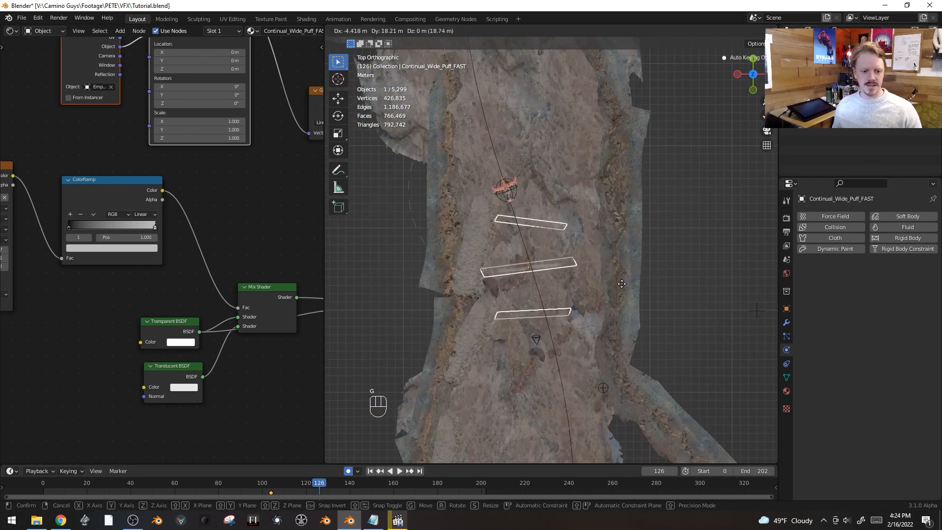
click(608, 292)
key(g)
key(r)
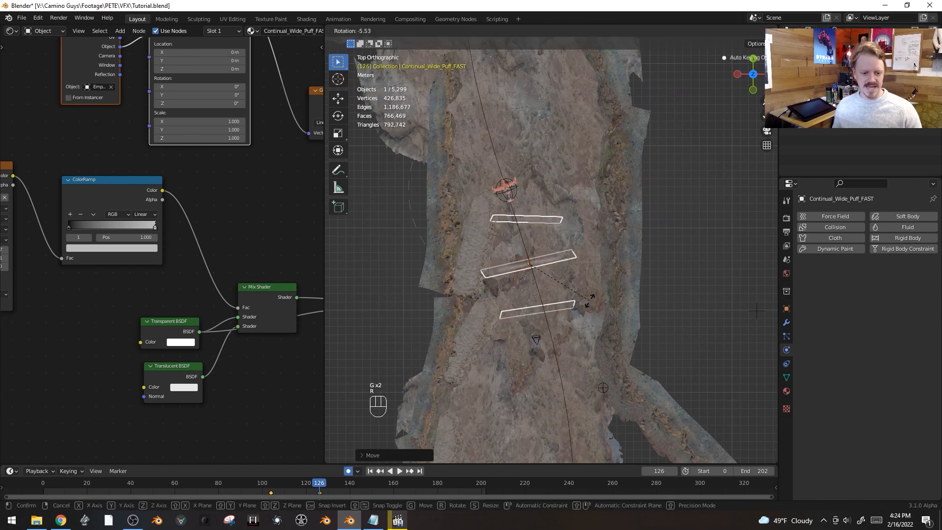
click(342, 459)
- Keyframe the puff planes farther along the canyon behind the ship at frames 147 and 170
click(362, 483)
key(g)
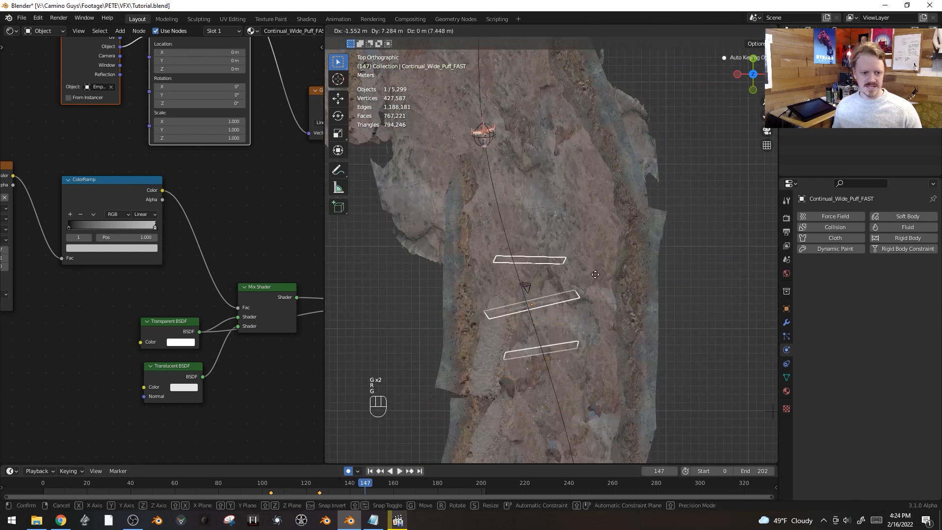
click(573, 205)
click(416, 483)
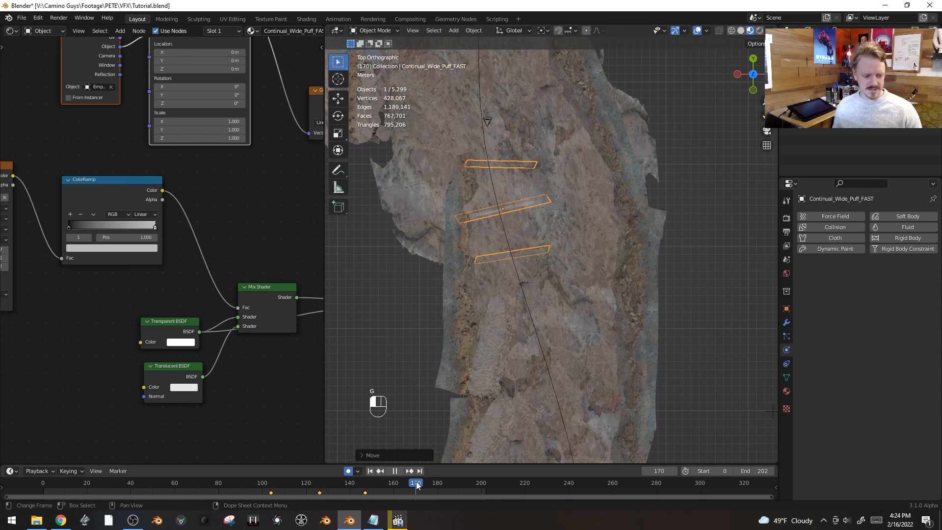
key(g)
click(601, 105)
- At frame 191, move the puff planes up behind the ship and raise them slightly in the camera view
shift+middle_drag(588, 151, 593, 262)
click(459, 483)
key(g)
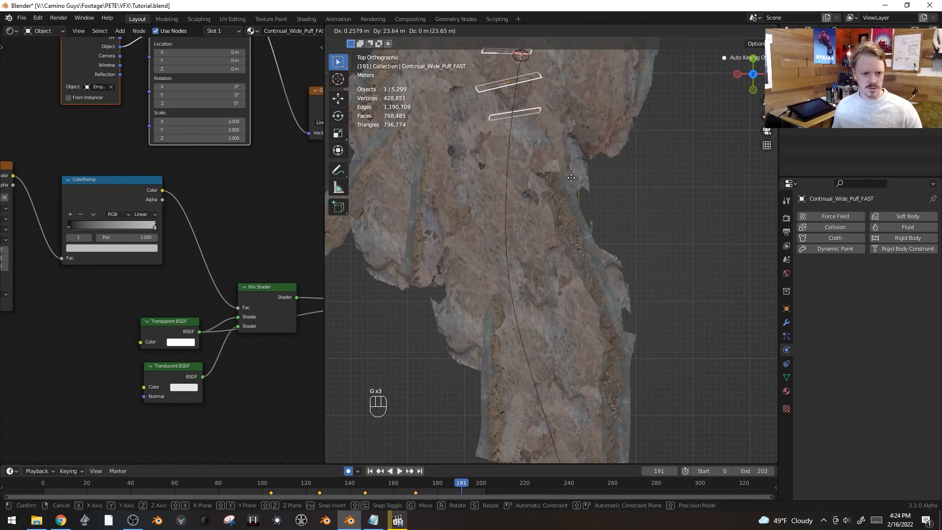
click(547, 255)
key(KP_0)
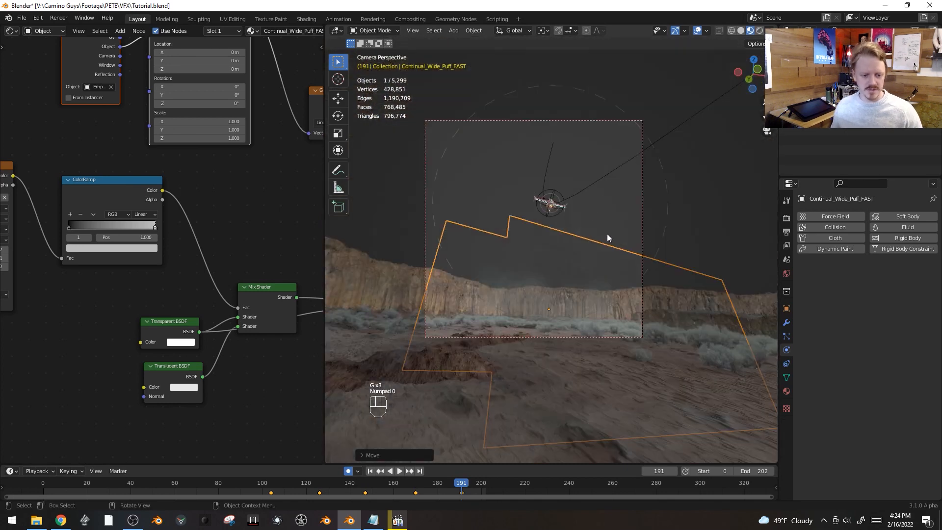
key(g)
click(632, 240)
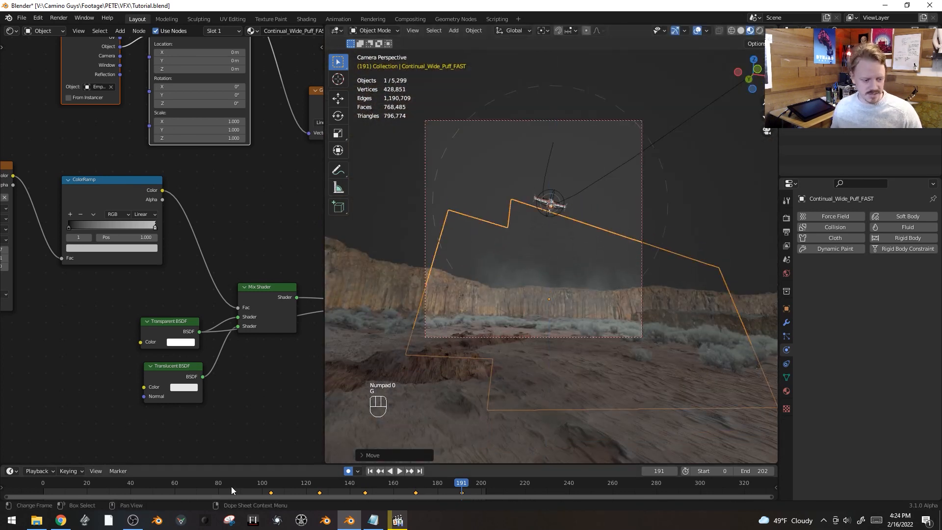
- Move the puff planes back down the canyon to keyframe them behind the ship at frames 77 and 60
click(211, 490)
key(KP_7)
key(g)
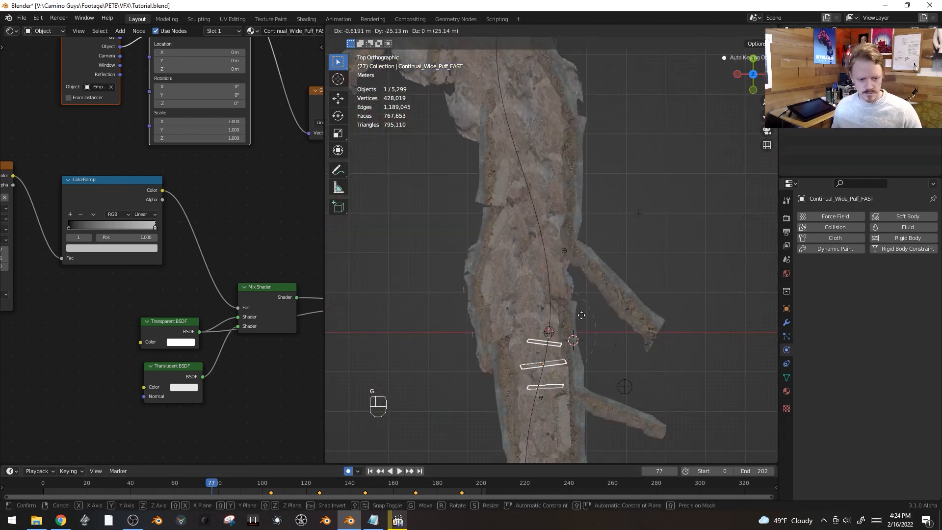
click(582, 315)
click(174, 479)
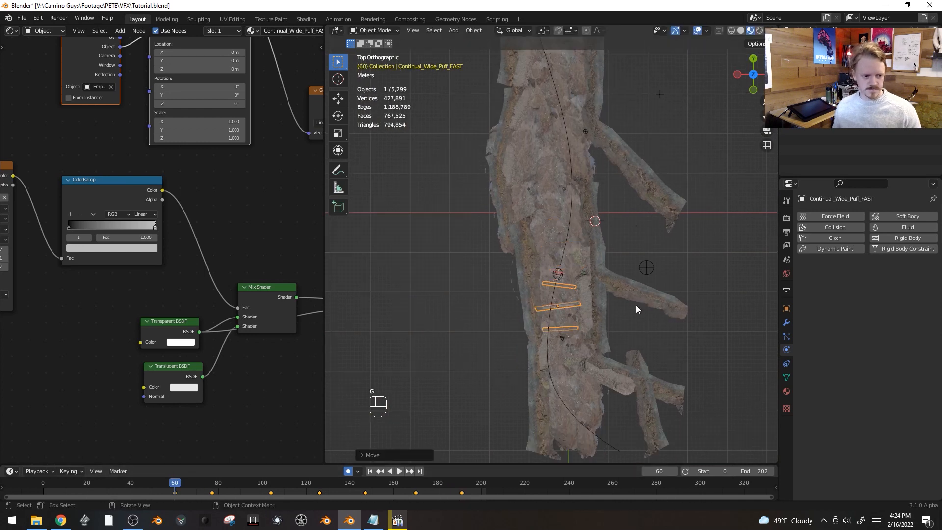
- Play back the animation through the camera to check the puffs, and hide the viewport overlays
key(space)
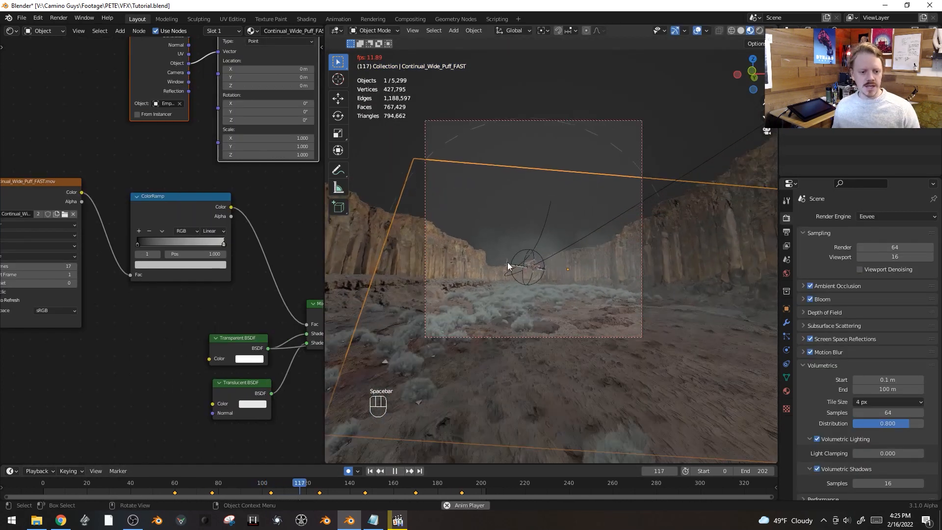
key(space)
middle_drag(42, 299, 161, 297)
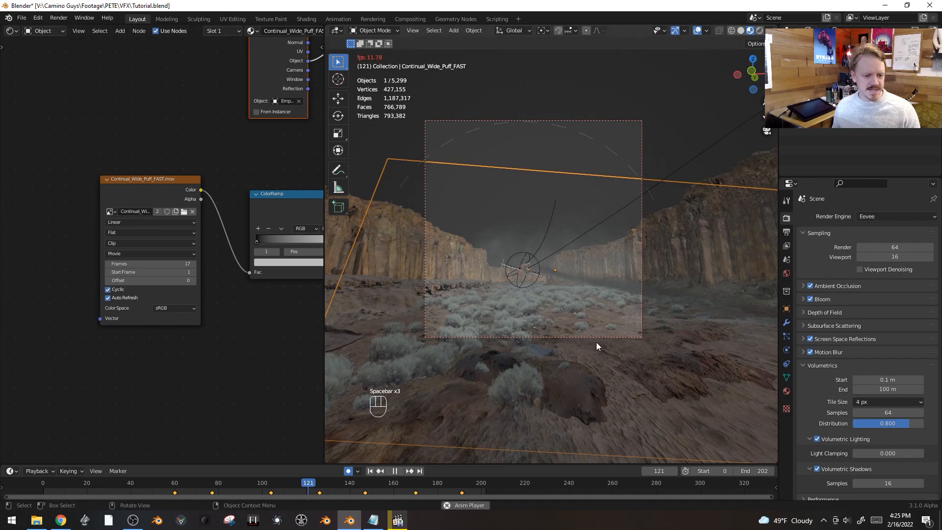
key(space)
key(shift+alt+z)
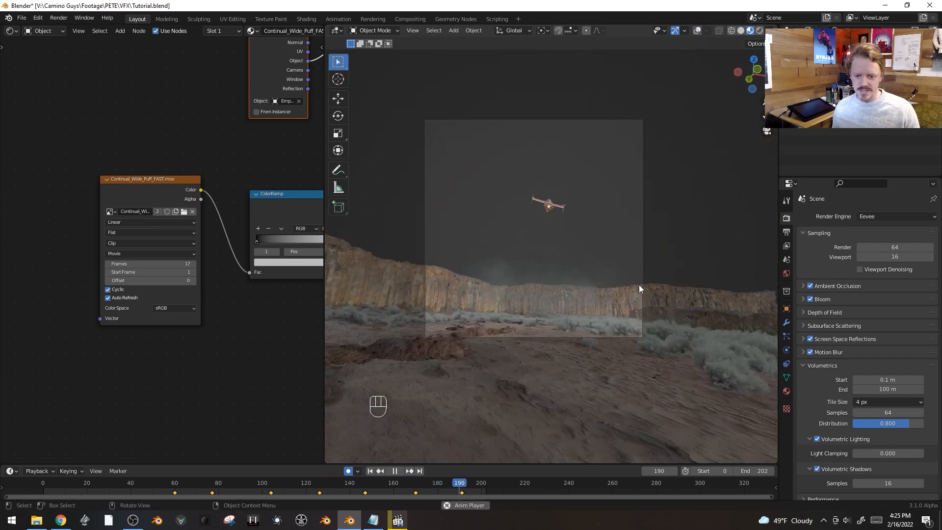
key(space)
- Go to frame 73 and switch the render engine to Cycles
click(146, 486)
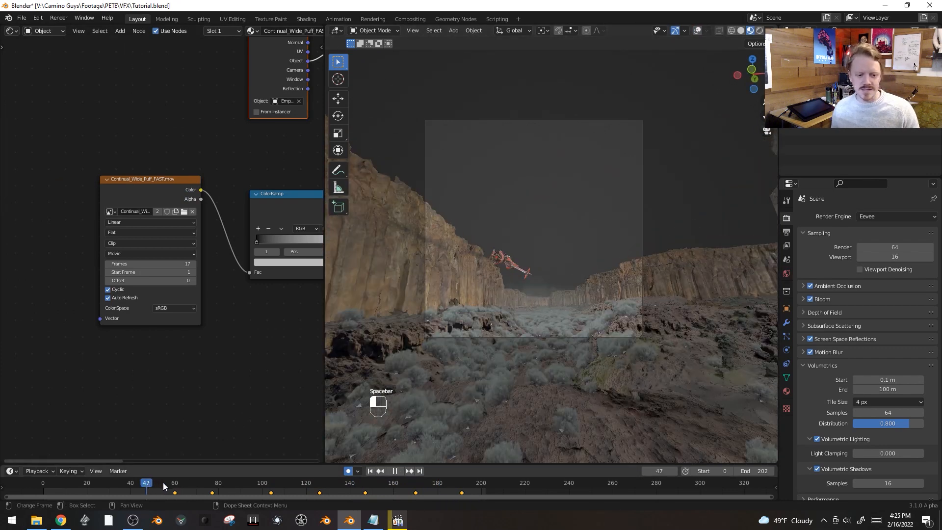
click(896, 216)
click(887, 253)
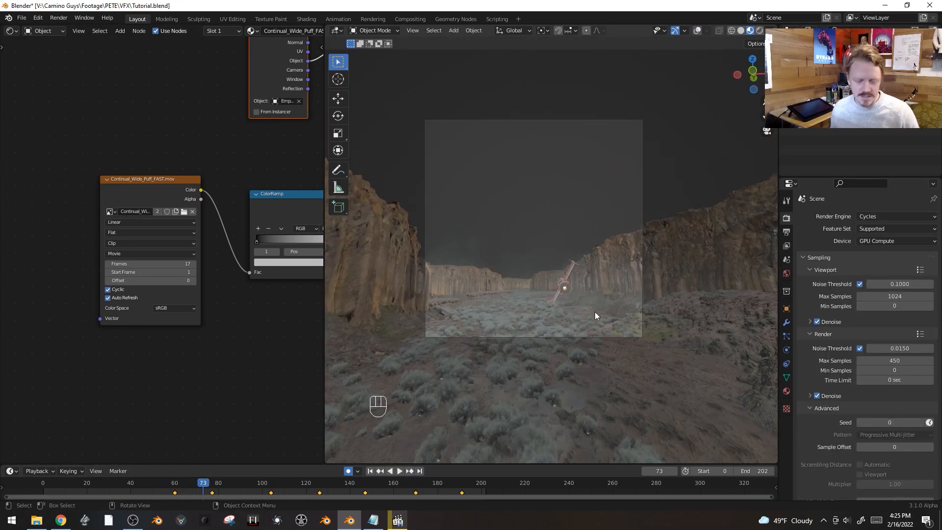